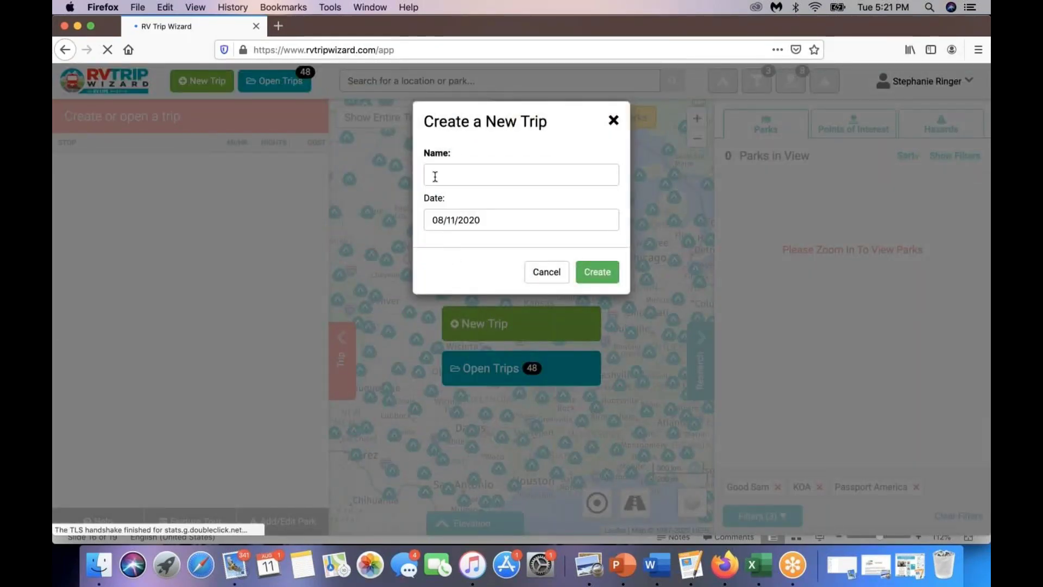
- Create a new trip named "Be my own scout" with the date 08/15/2020
{"action": "type", "text": "Be"}
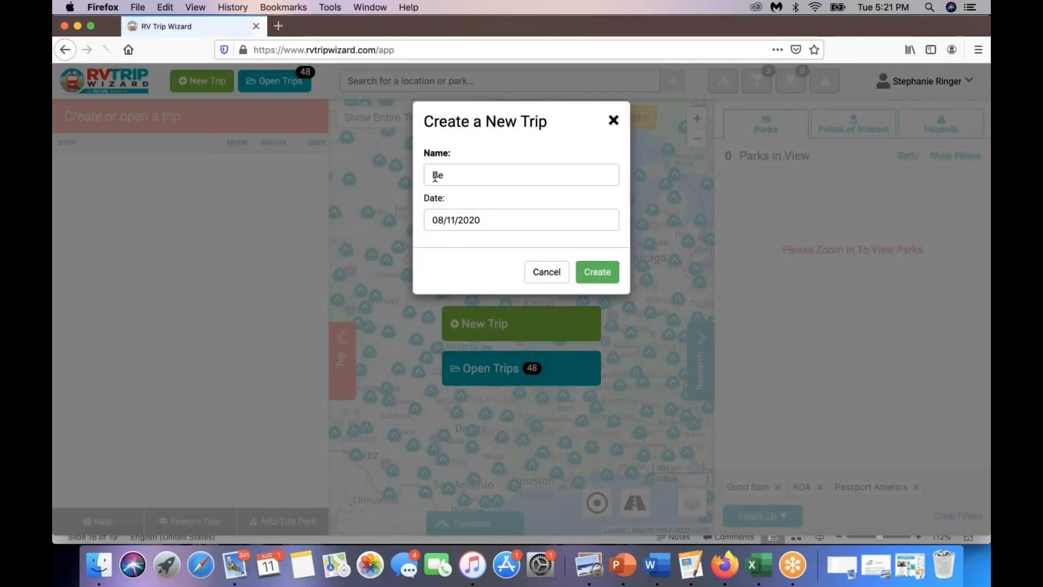
{"action": "type", "text": " my own scou"}
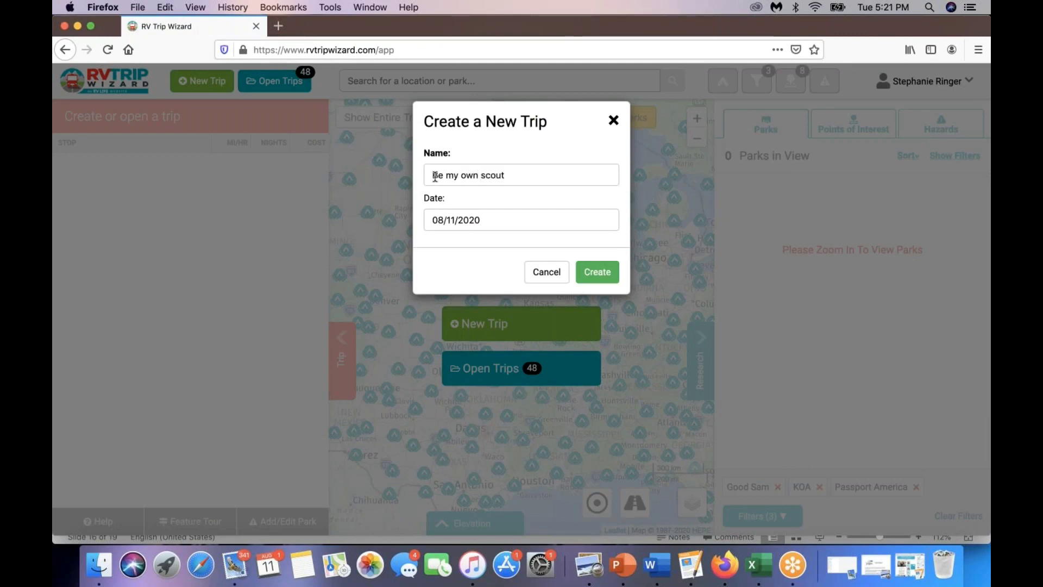
{"action": "type", "text": "t"}
{"action": "left_click", "coordinate": [499, 221]}
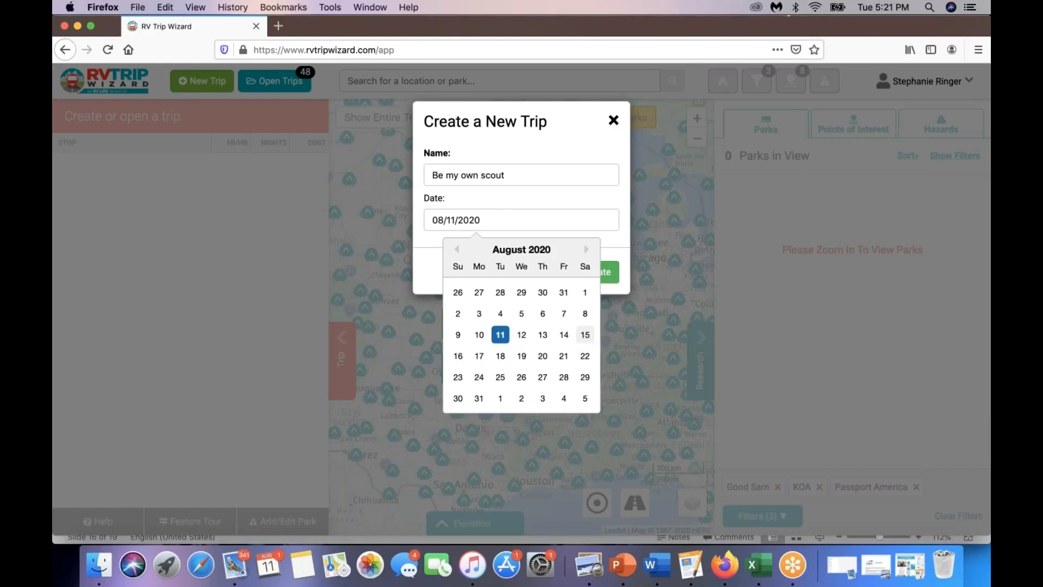
{"action": "left_click", "coordinate": [585, 335]}
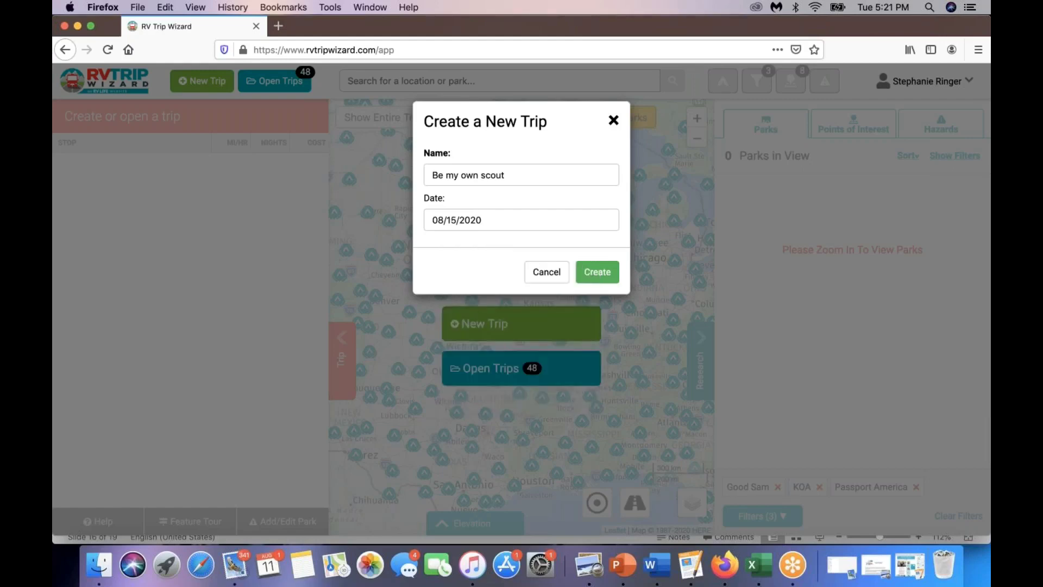
{"action": "left_click", "coordinate": [597, 274]}
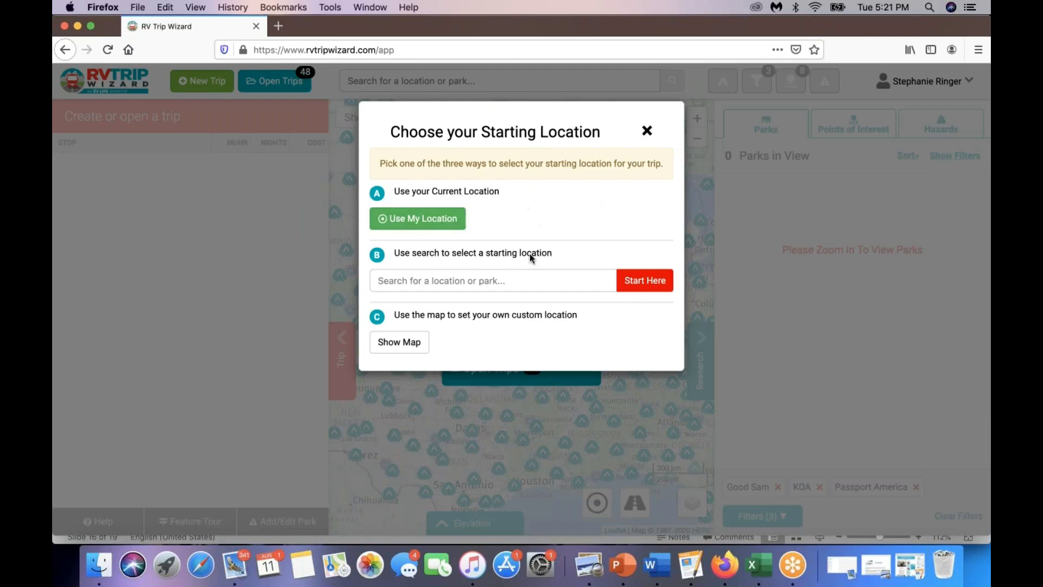
- Try to set Winton Woods Campground in Cincinnati, Ohio as the trip's starting location
{"action": "left_click", "coordinate": [433, 280]}
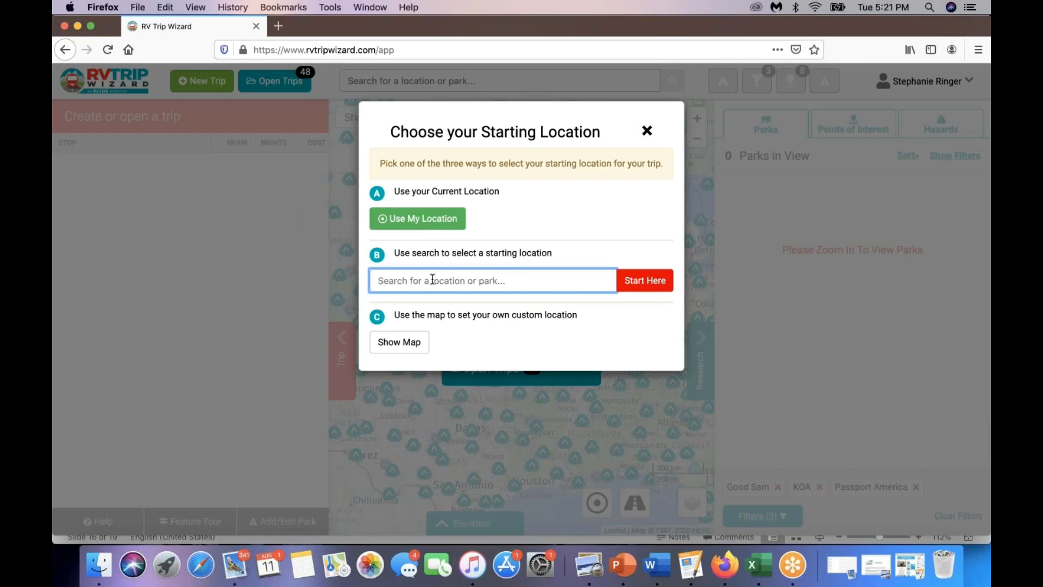
{"action": "type", "text": "cin"}
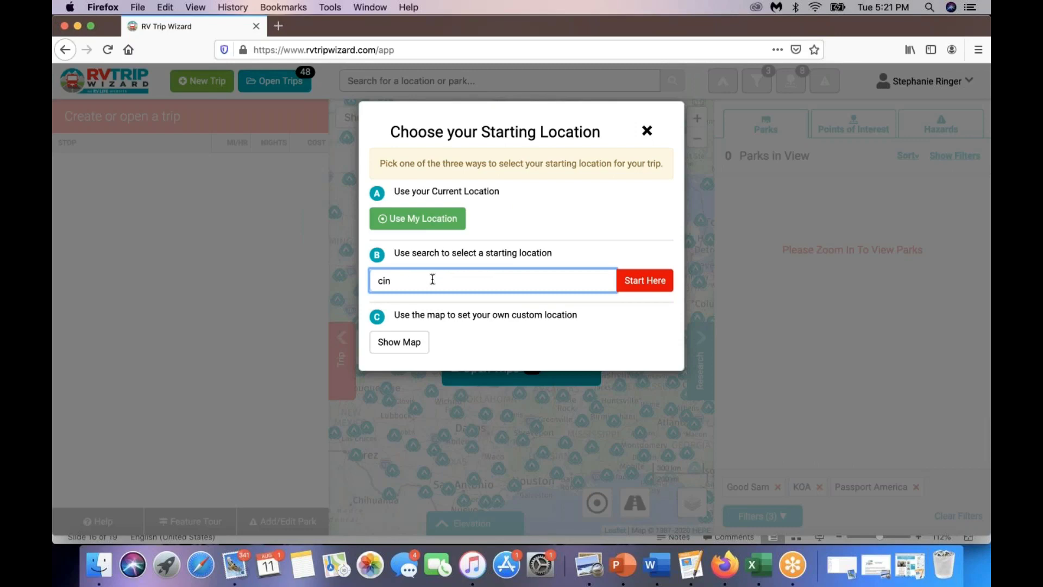
{"action": "type", "text": "cin"}
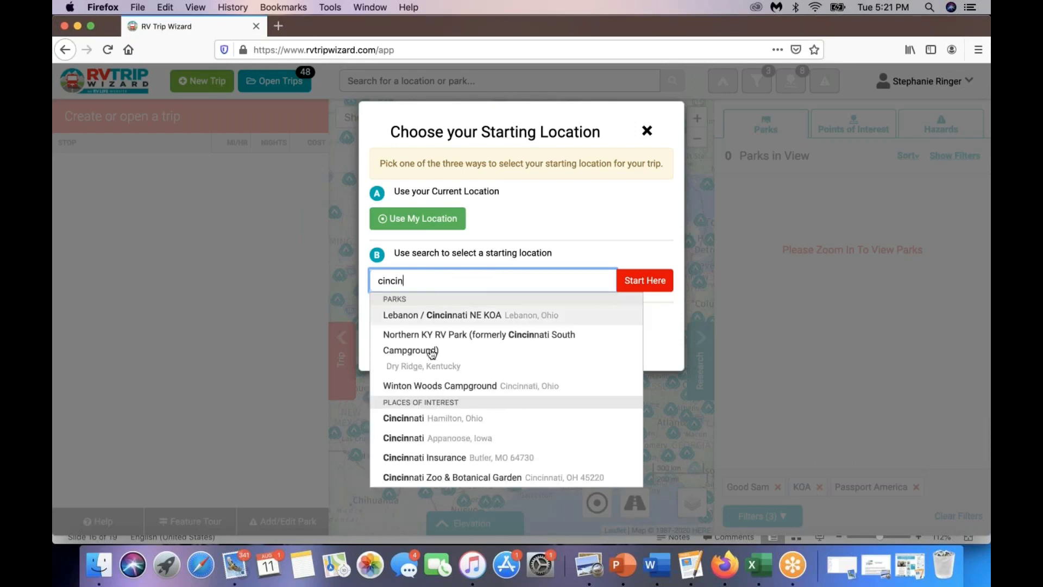
{"action": "left_click", "coordinate": [424, 386]}
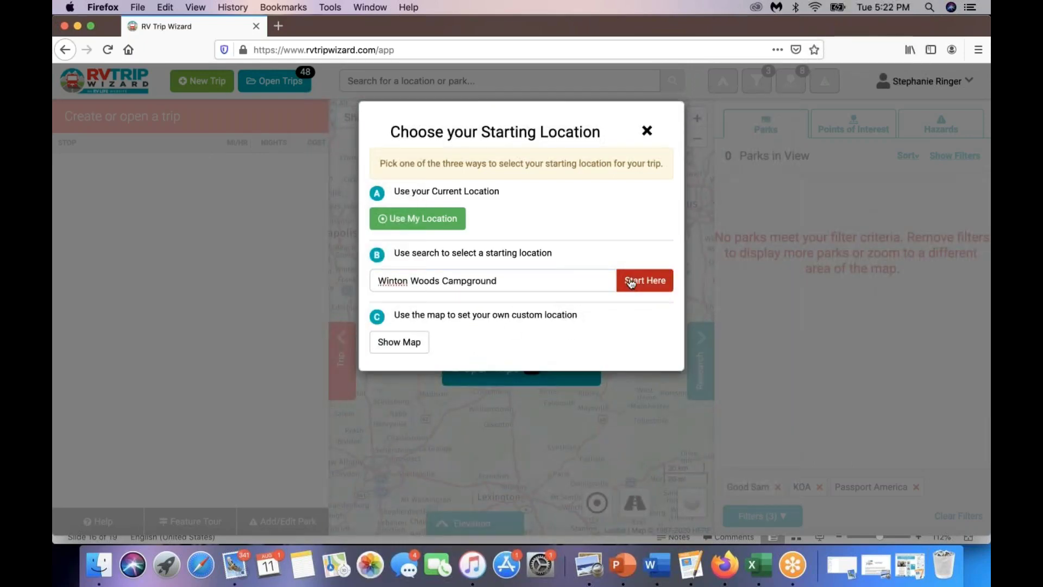
{"action": "left_click", "coordinate": [647, 132]}
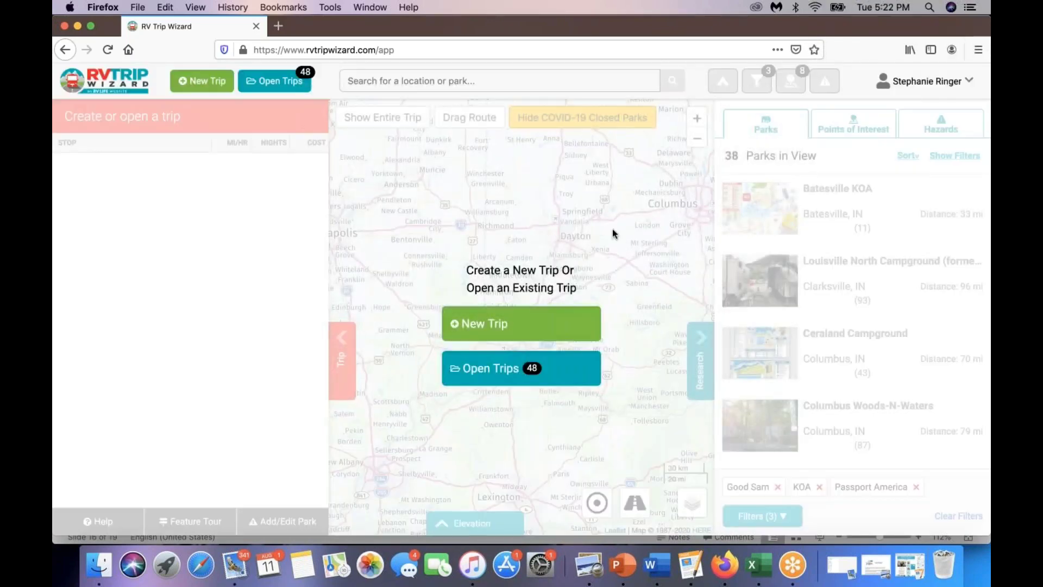
- Create a new trip named "Be My Own Scout" with the date 08/15/2020
{"action": "left_click", "coordinate": [481, 325]}
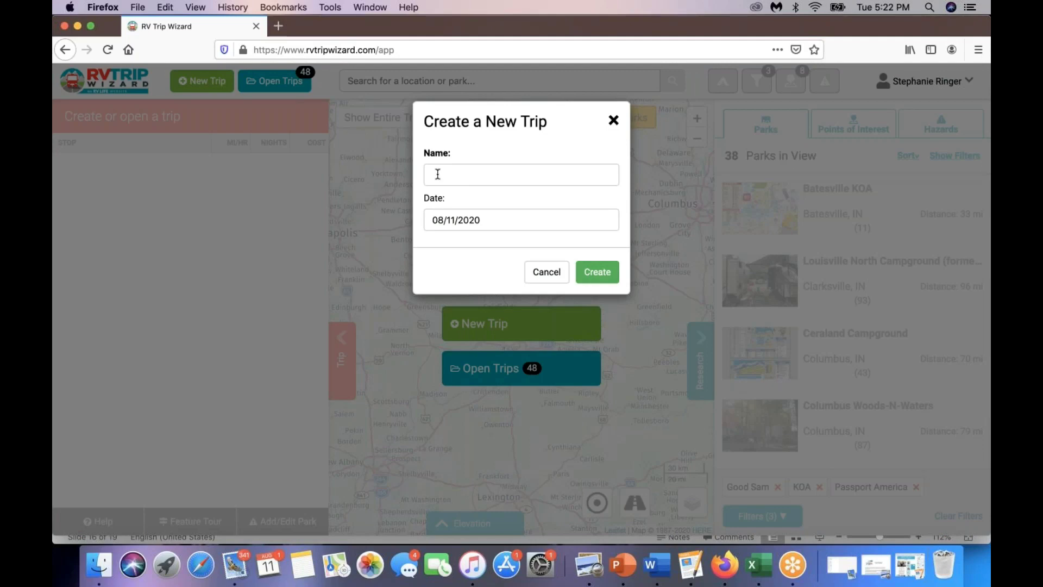
{"action": "type", "text": "Be My"}
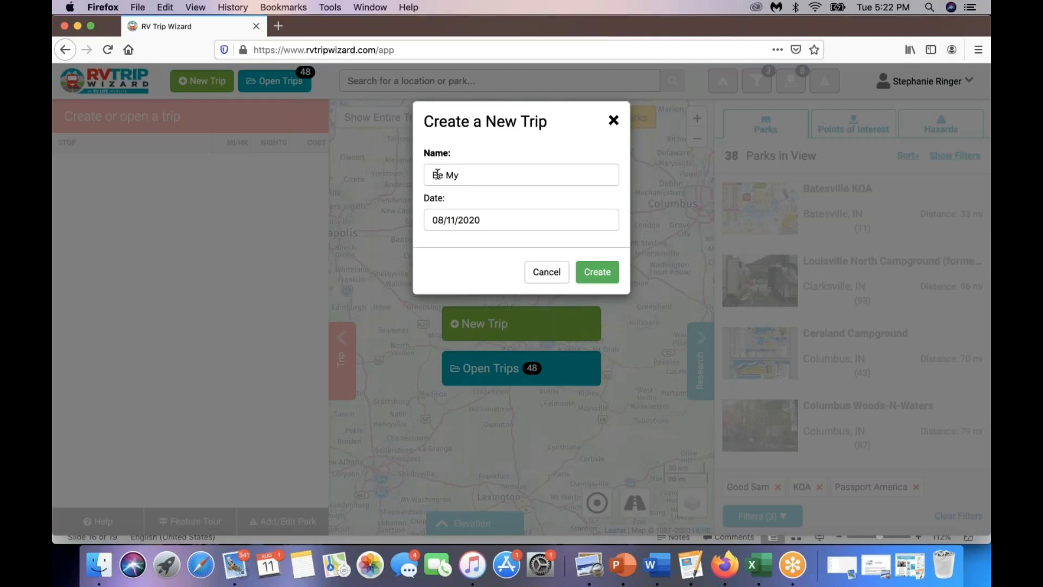
{"action": "type", "text": " Own Scout"}
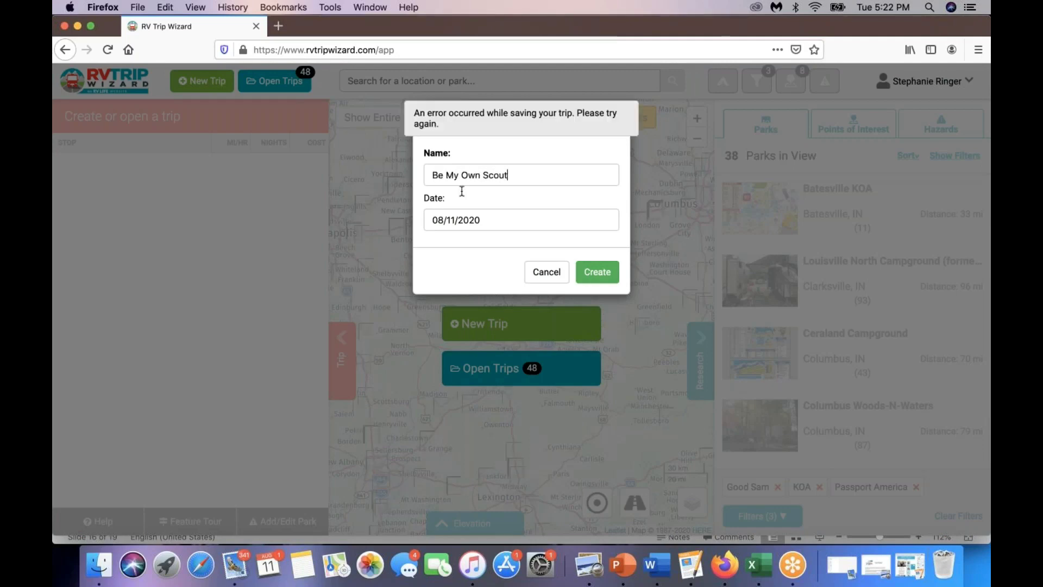
{"action": "left_click", "coordinate": [585, 221]}
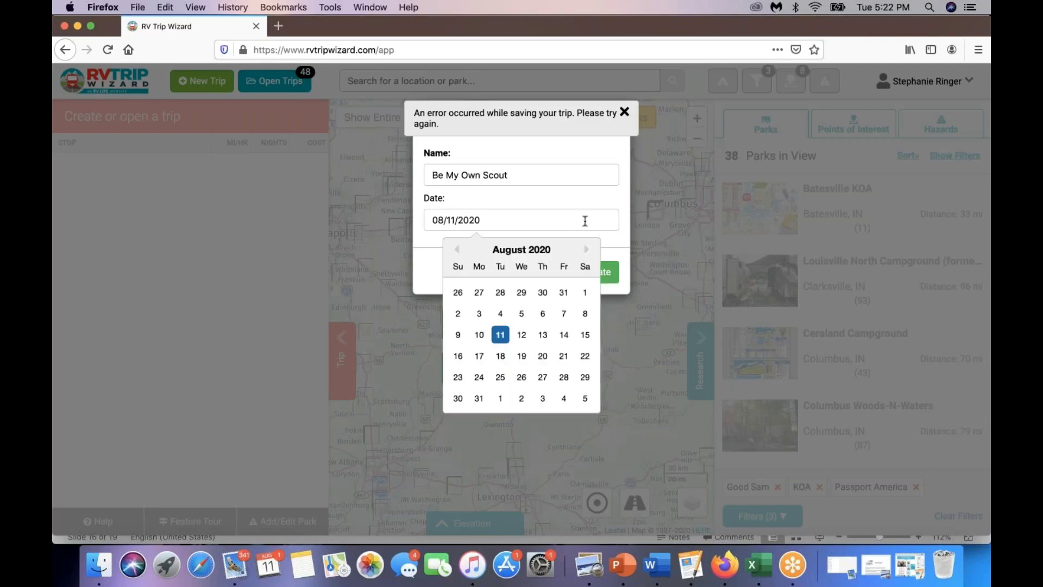
{"action": "left_click", "coordinate": [625, 112]}
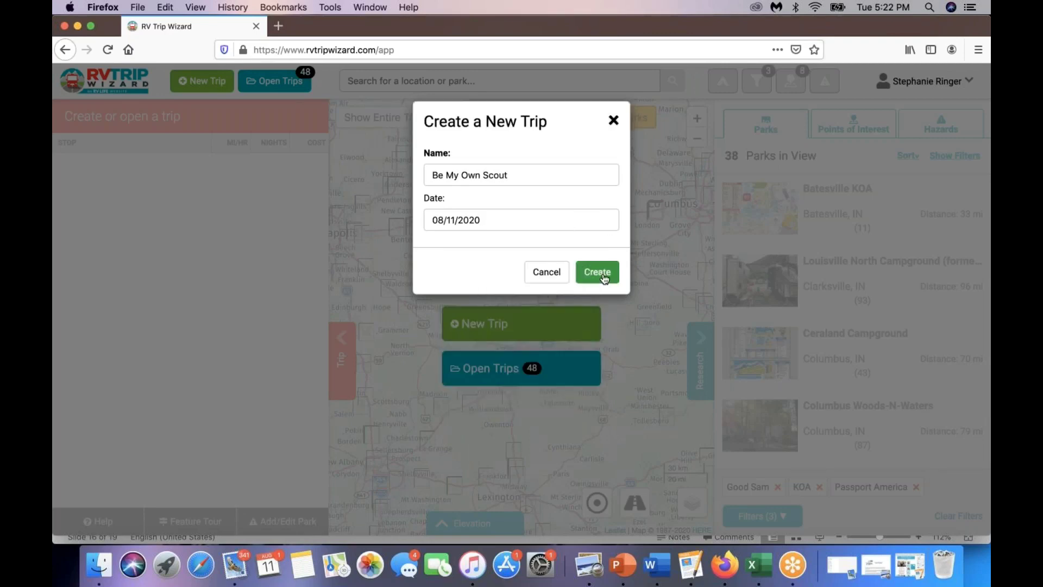
{"action": "left_click", "coordinate": [599, 223]}
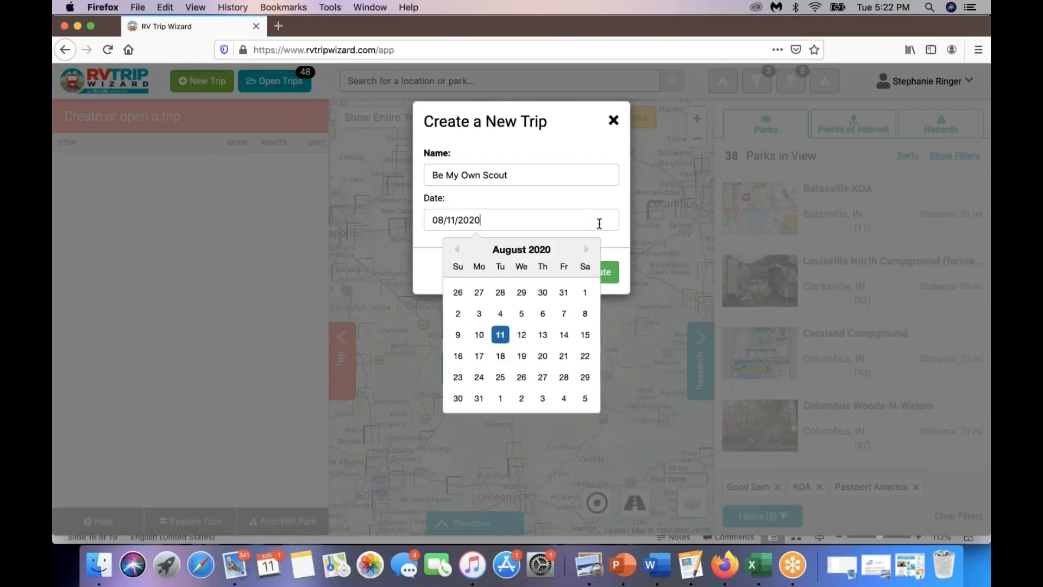
{"action": "left_click", "coordinate": [585, 334]}
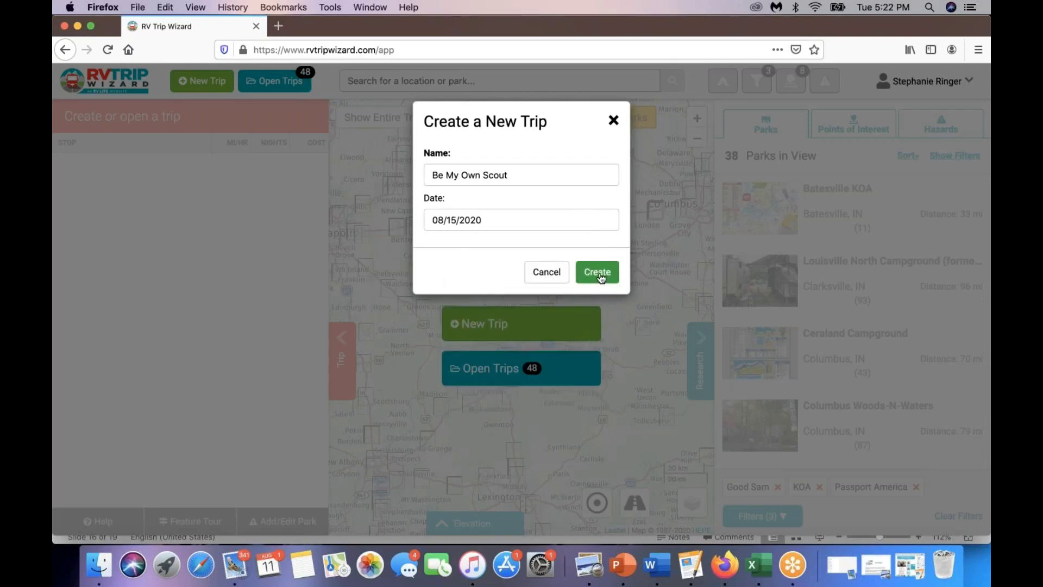
{"action": "left_click", "coordinate": [600, 273]}
- Search for "cin" and start the trip at Winton Woods Campground in Cincinnati, Ohio
{"action": "left_click", "coordinate": [472, 280]}
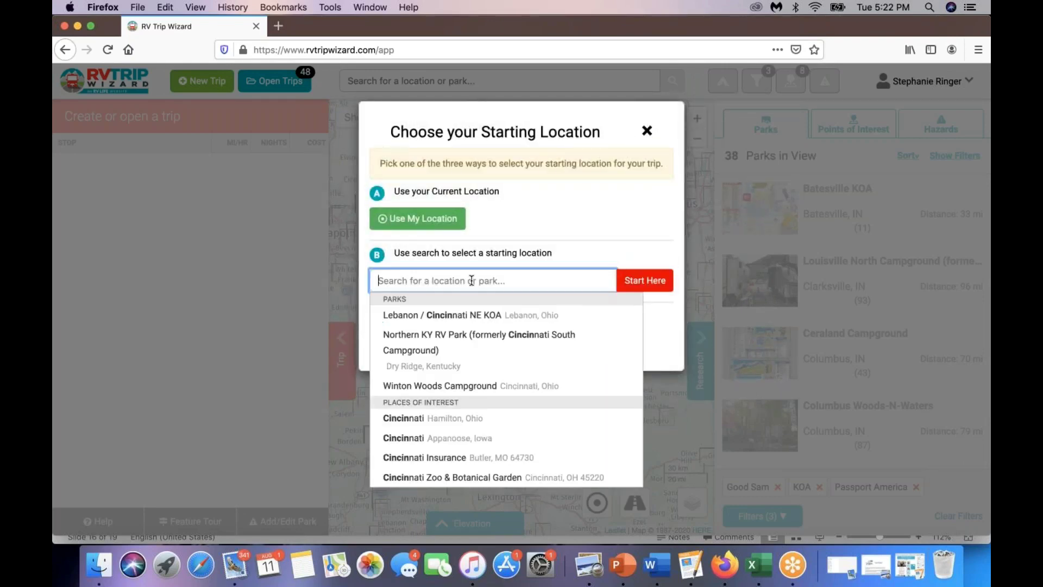
{"action": "type", "text": "cin"}
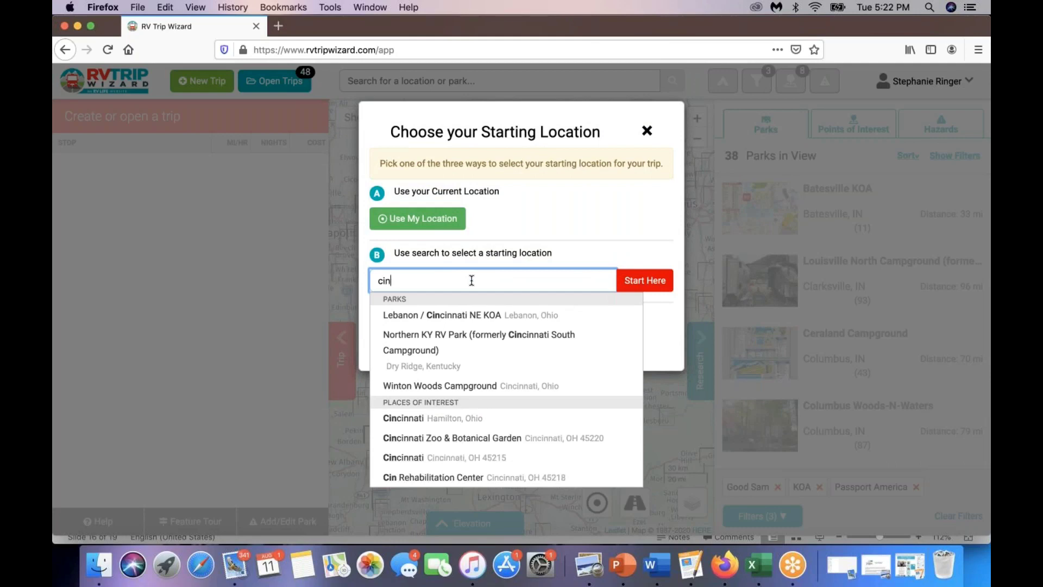
{"action": "left_click", "coordinate": [438, 386]}
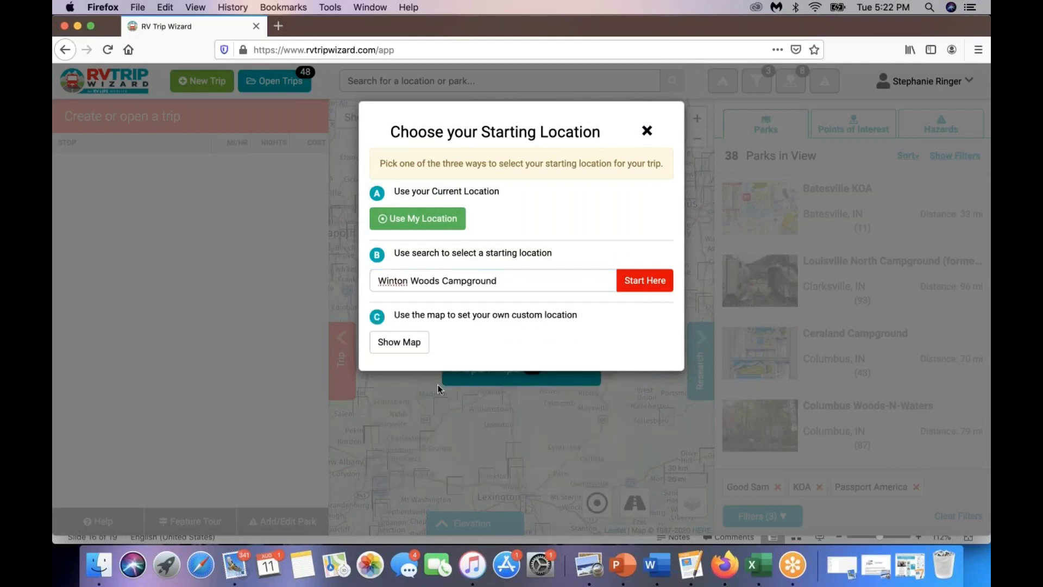
{"action": "left_click", "coordinate": [633, 279]}
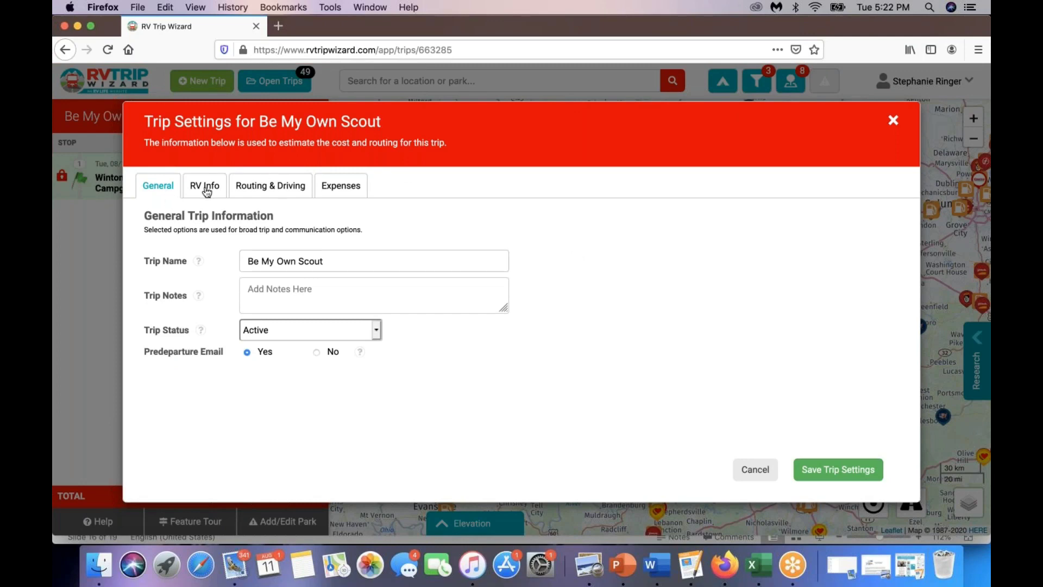
- Enter the companions' first names in the trip notes and set the trip status to Tentative Trip
{"action": "left_click", "coordinate": [260, 292]}
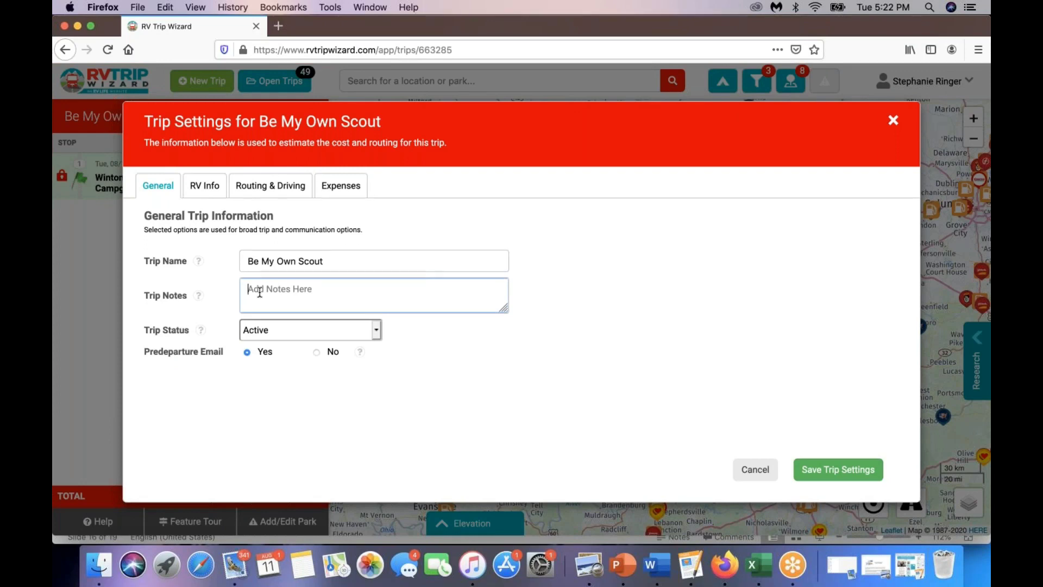
{"action": "type", "text": "Donna, Pat, Sherry, Linda"}
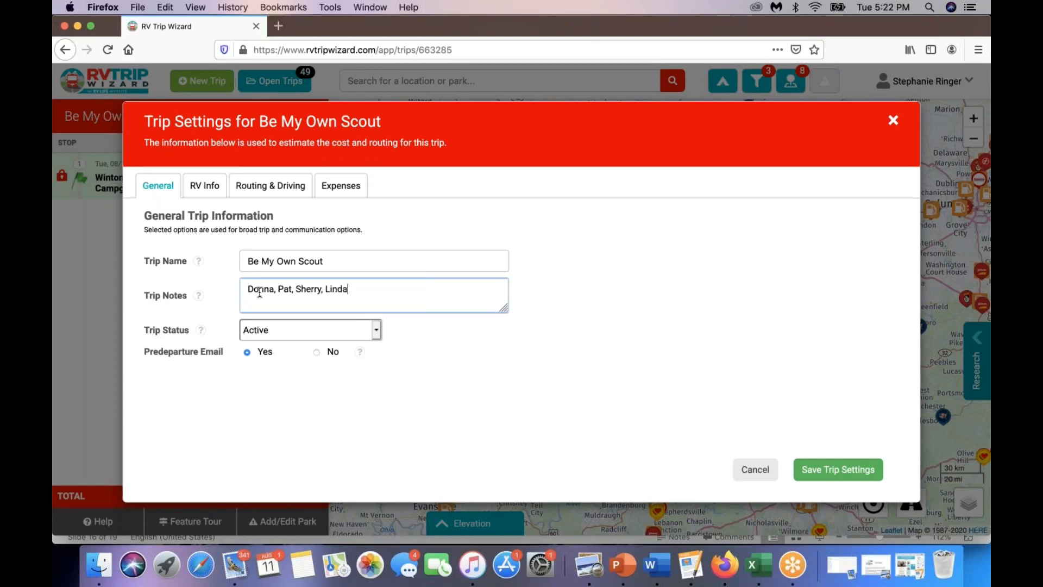
{"action": "type", "text": ", Jessie"}
{"action": "left_click", "coordinate": [376, 331]}
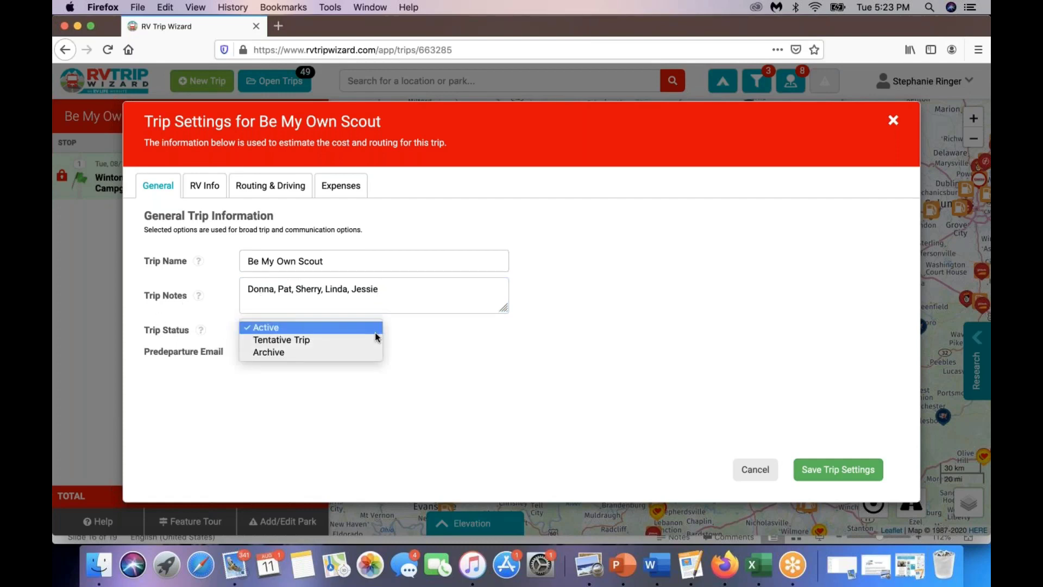
{"action": "left_click", "coordinate": [300, 340]}
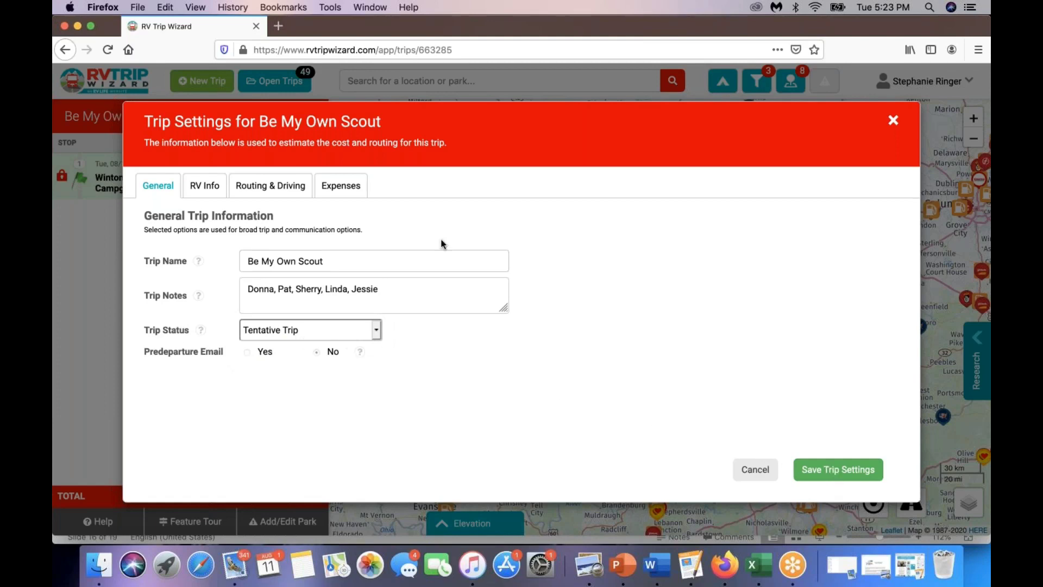
- Set Carrying Propane to Yes in the trip's RV information
{"action": "left_click", "coordinate": [204, 188]}
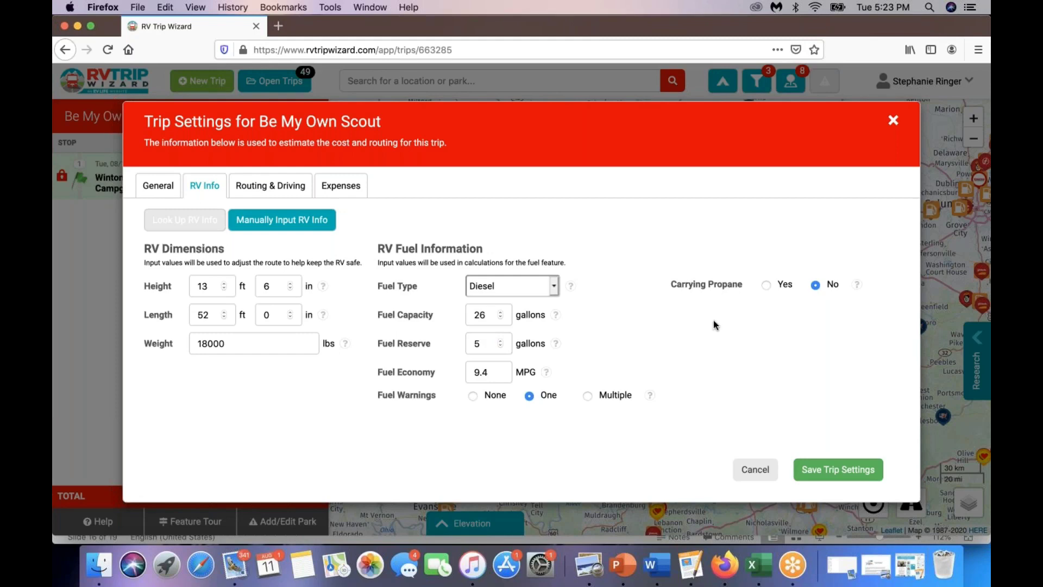
{"action": "left_click", "coordinate": [767, 285]}
- Switch the trip's routing type to Standard Routing and back to RV Routing
{"action": "left_click", "coordinate": [280, 189]}
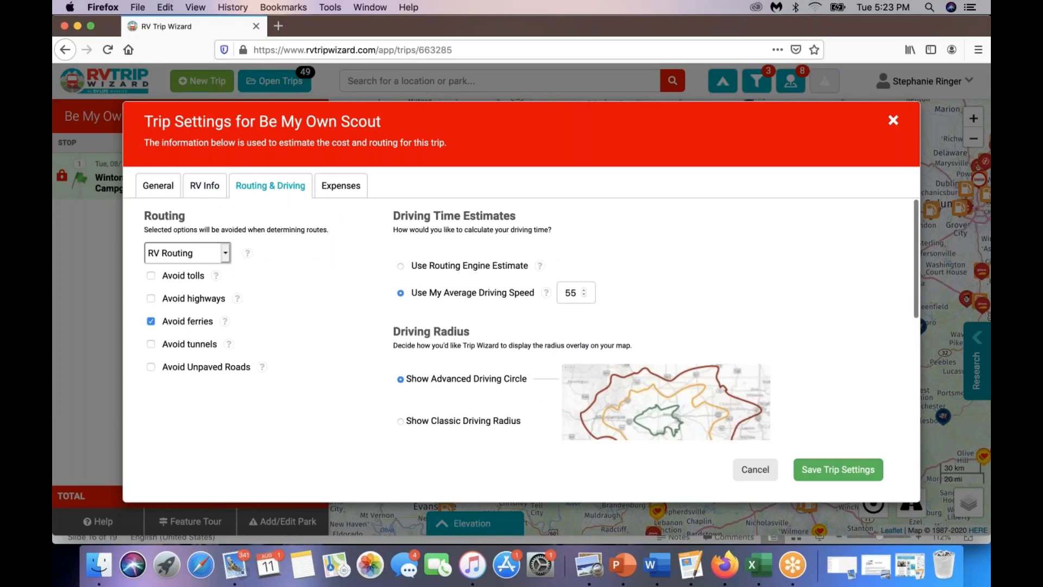
{"action": "left_click", "coordinate": [225, 253]}
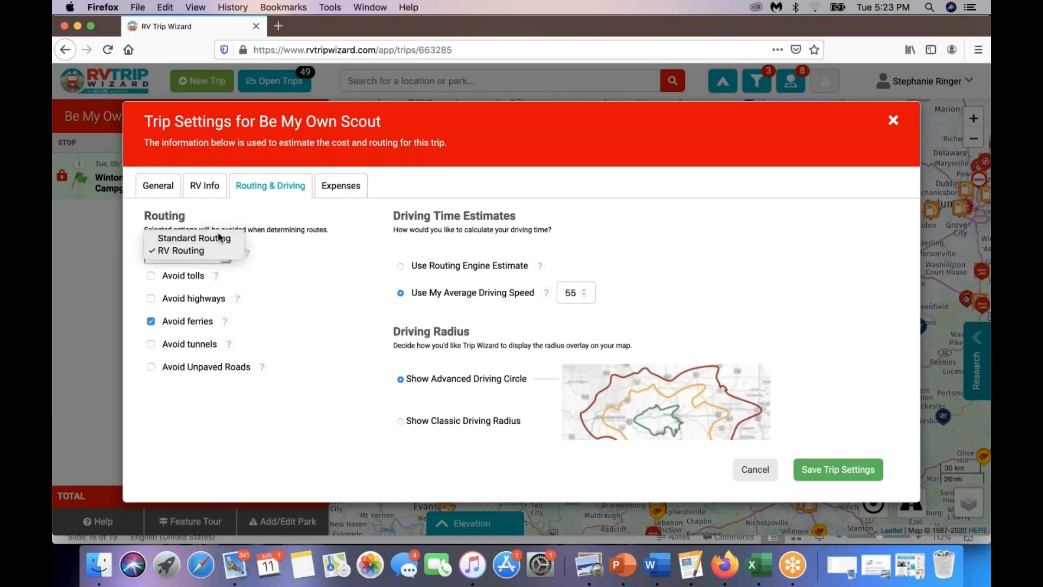
{"action": "left_click", "coordinate": [218, 237]}
{"action": "left_click", "coordinate": [224, 252]}
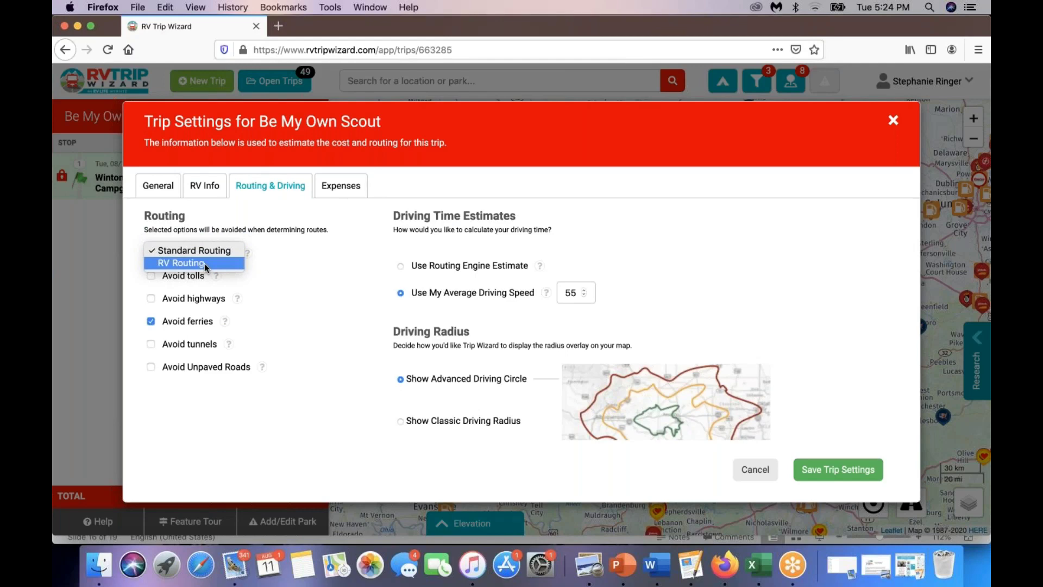
{"action": "left_click", "coordinate": [206, 264]}
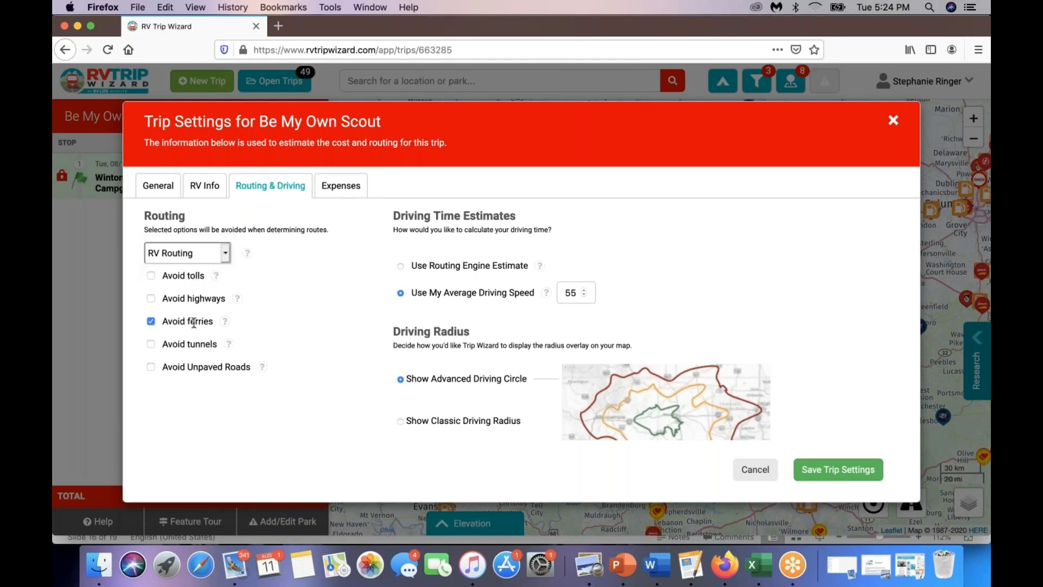
- Review the trip's expense and driving settings and save the trip settings
{"action": "left_click", "coordinate": [340, 185]}
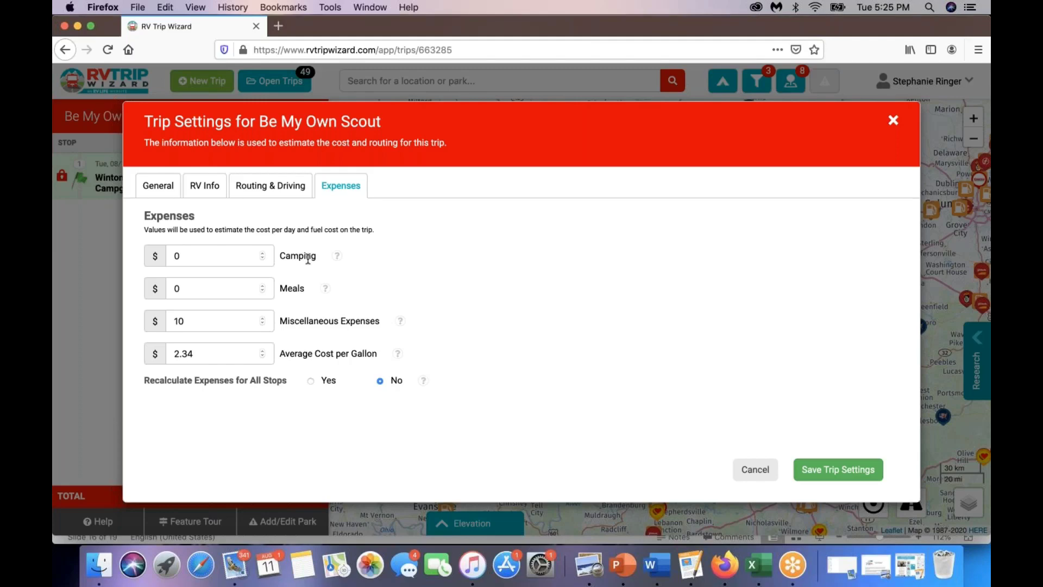
{"action": "left_click", "coordinate": [271, 186]}
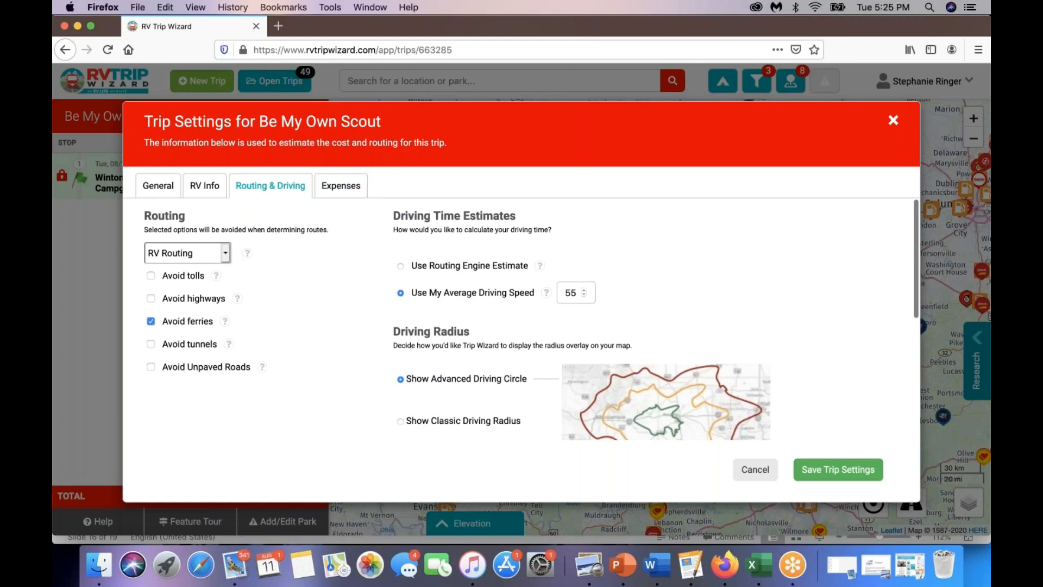
{"action": "left_click", "coordinate": [338, 190]}
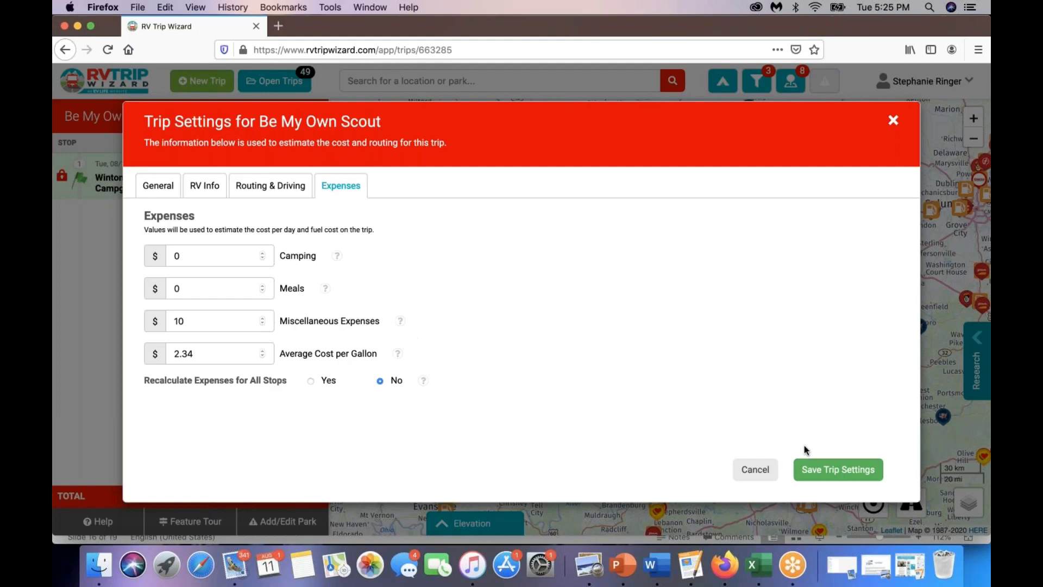
{"action": "left_click", "coordinate": [813, 471]}
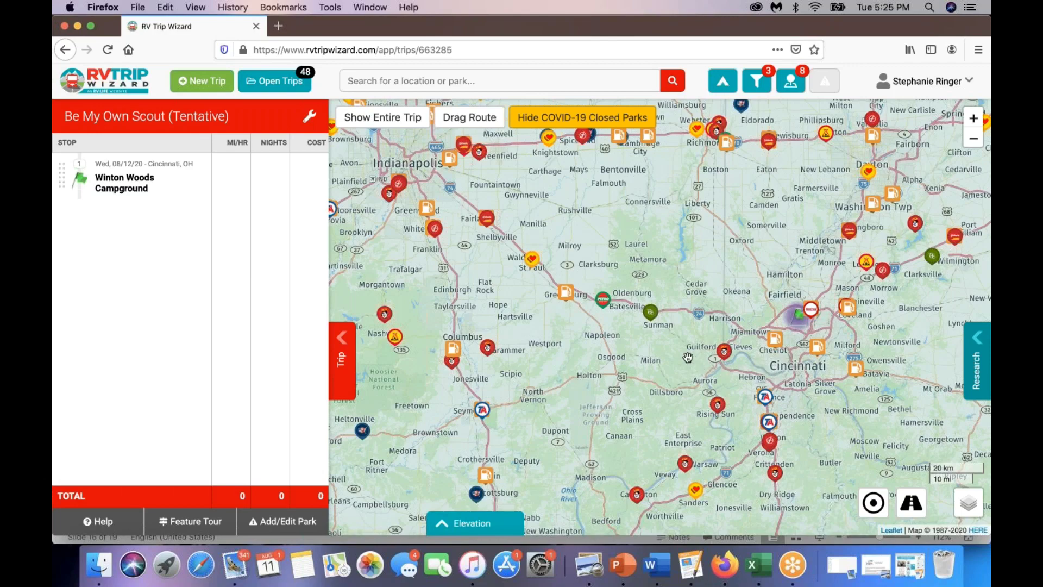
{"action": "left_click_drag", "start_coordinate": [688, 357], "coordinate": [688, 433]}
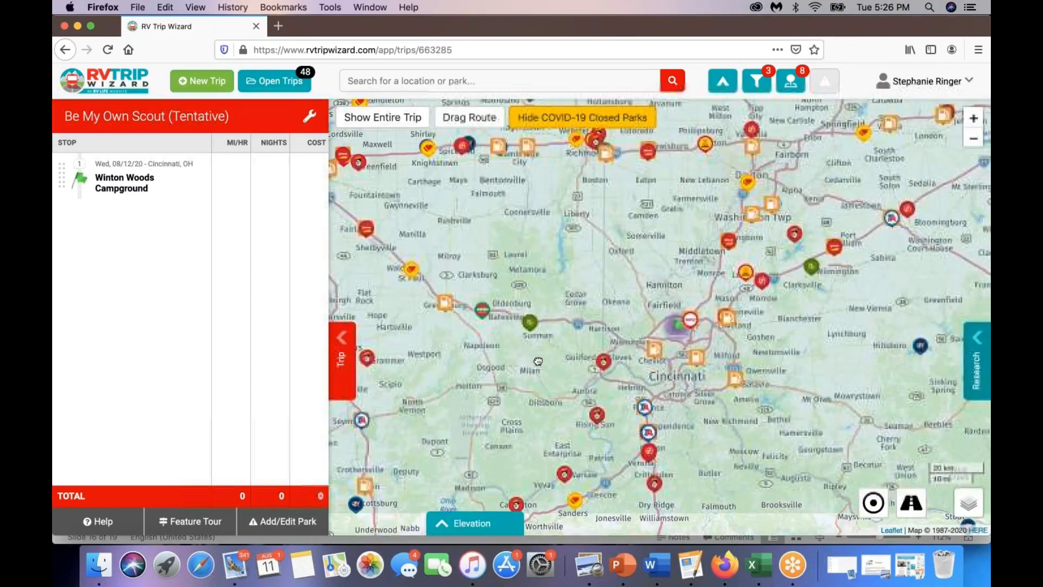
- Show the summary of Winton Woods Campground from its marker north of Cincinnati
{"action": "left_click_drag", "start_coordinate": [665, 427], "coordinate": [428, 299]}
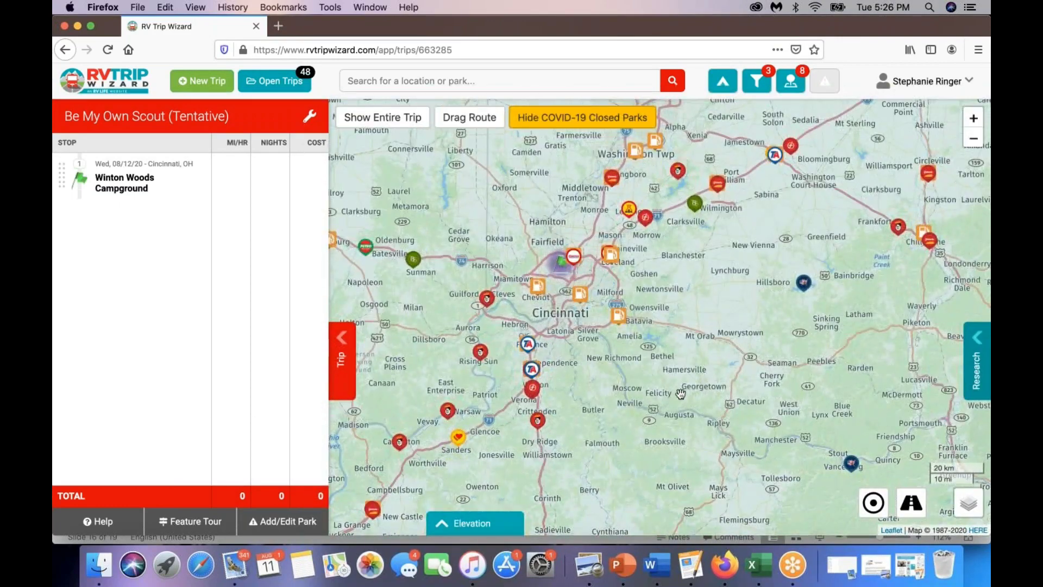
{"action": "left_click", "coordinate": [577, 292]}
{"action": "left_click", "coordinate": [553, 298]}
{"action": "left_click", "coordinate": [559, 275]}
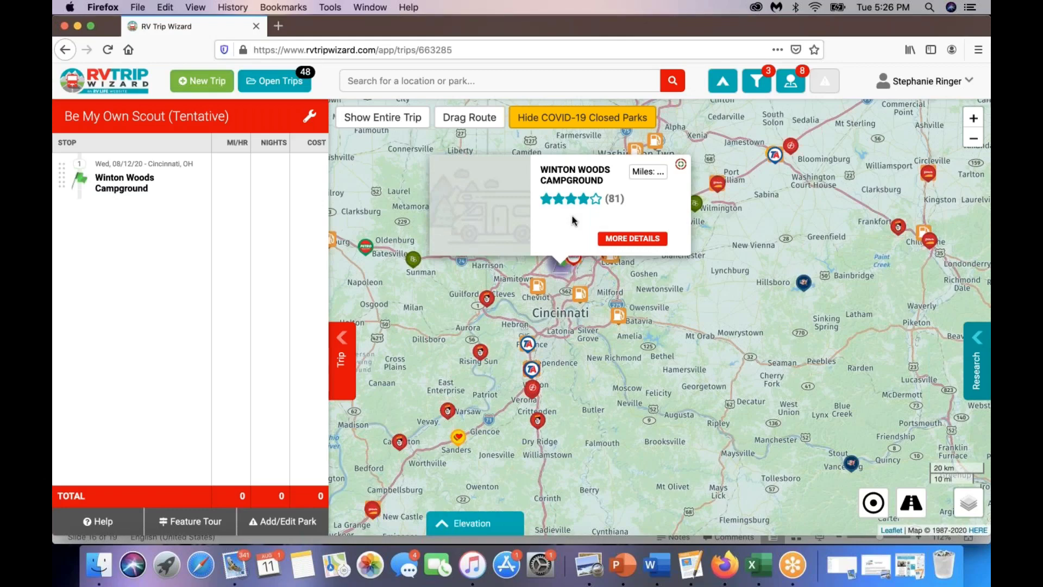
- Search for Sarasota and select the suggested Sun-N-Fun RV Resort in Sarasota, Florida to show it on the map
{"action": "left_click", "coordinate": [367, 79]}
{"action": "type", "text": "sun"}
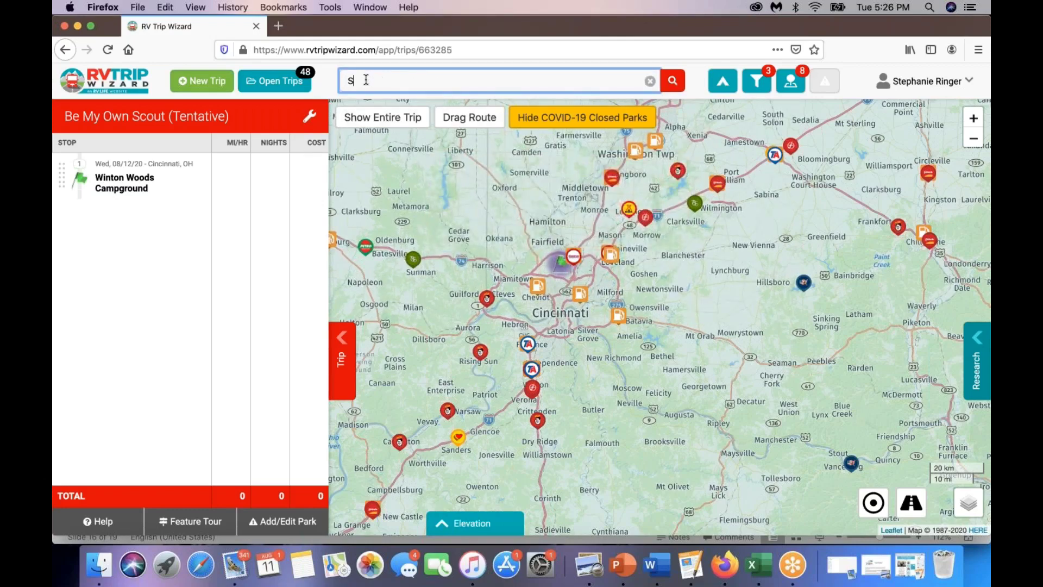
{"action": "key", "text": "BackSpace"}
{"action": "key", "text": "BackSpace"}
{"action": "key", "text": "BackSpace"}
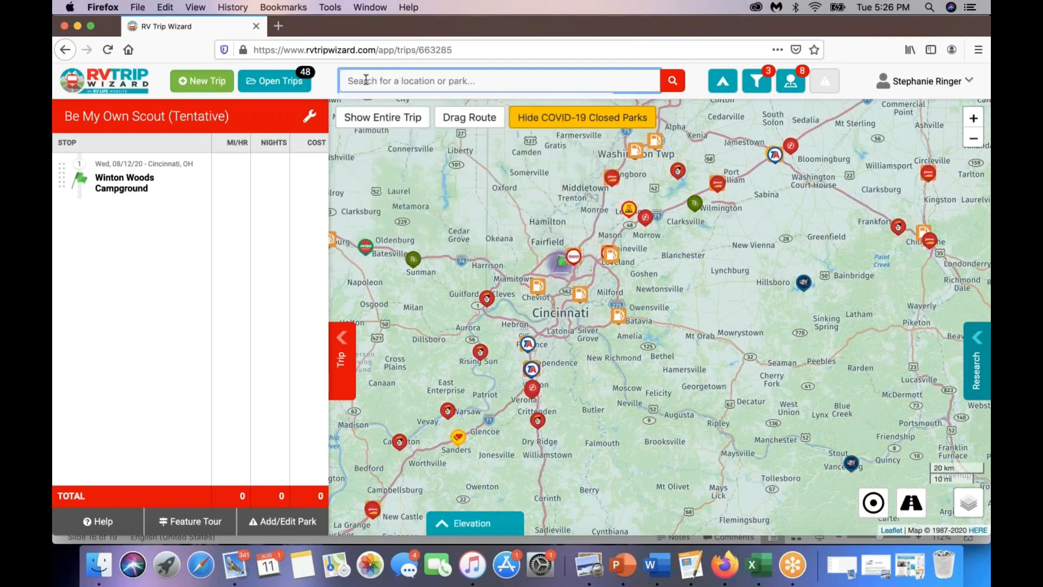
{"action": "type", "text": "Sarato"}
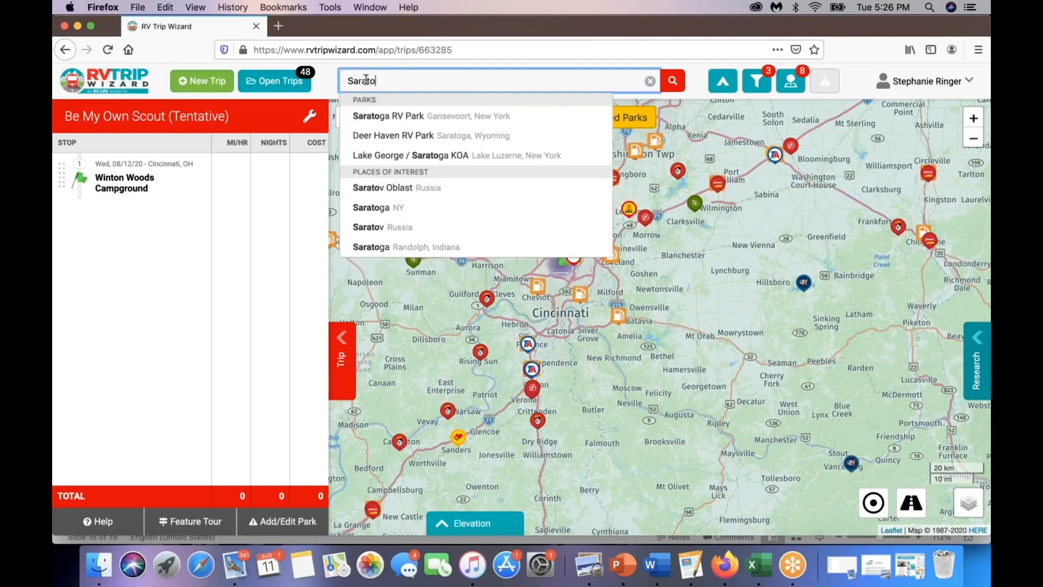
{"action": "key", "text": "BackSpace"}
{"action": "key", "text": "BackSpace"}
{"action": "type", "text": "sota"}
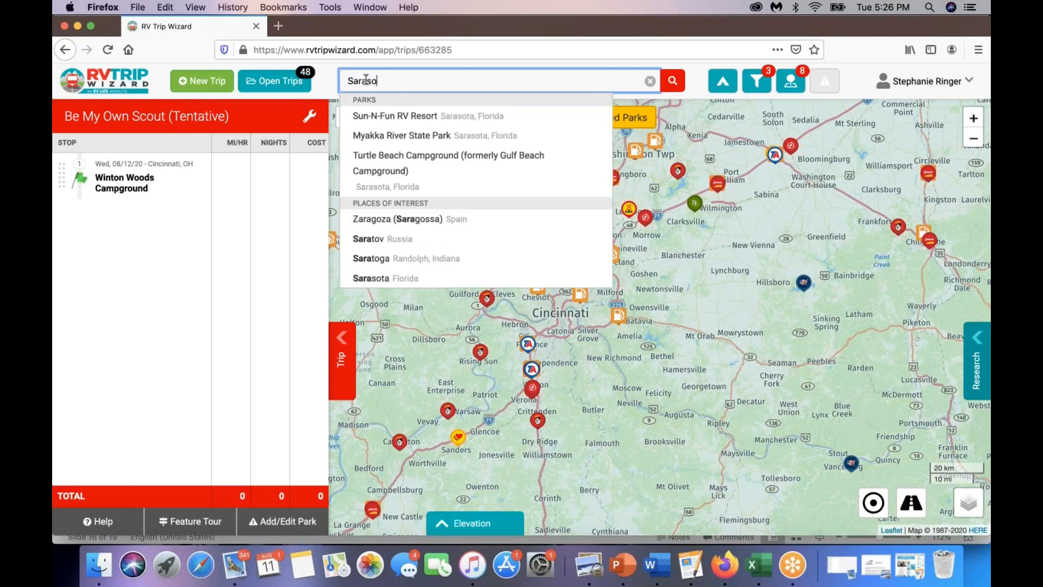
{"action": "left_click", "coordinate": [394, 117]}
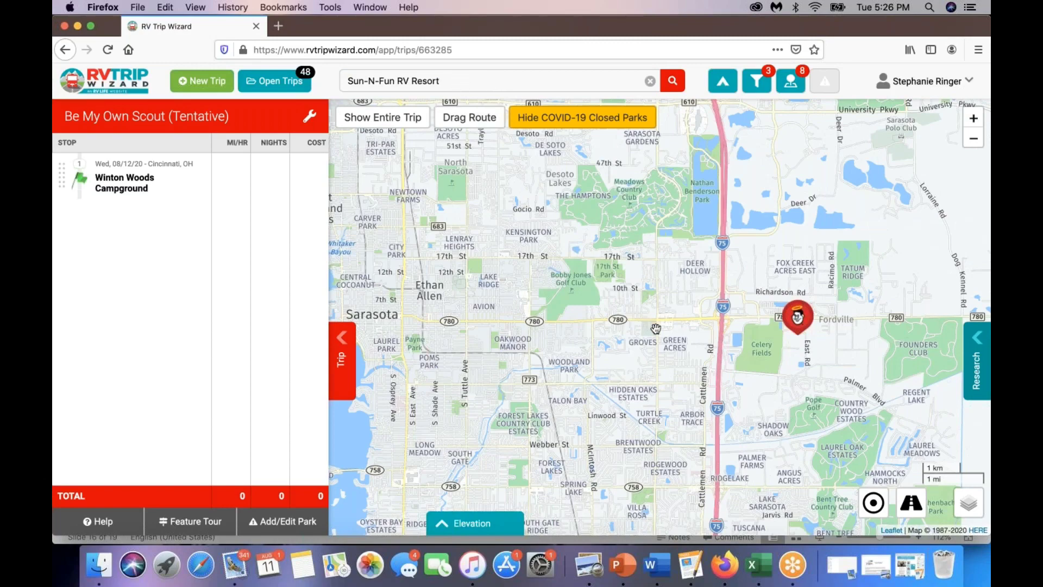
- Open the full details of Sun-N-Fun RV Resort from its map marker
{"action": "left_click_drag", "start_coordinate": [585, 318], "coordinate": [535, 300]}
{"action": "left_click", "coordinate": [624, 269]}
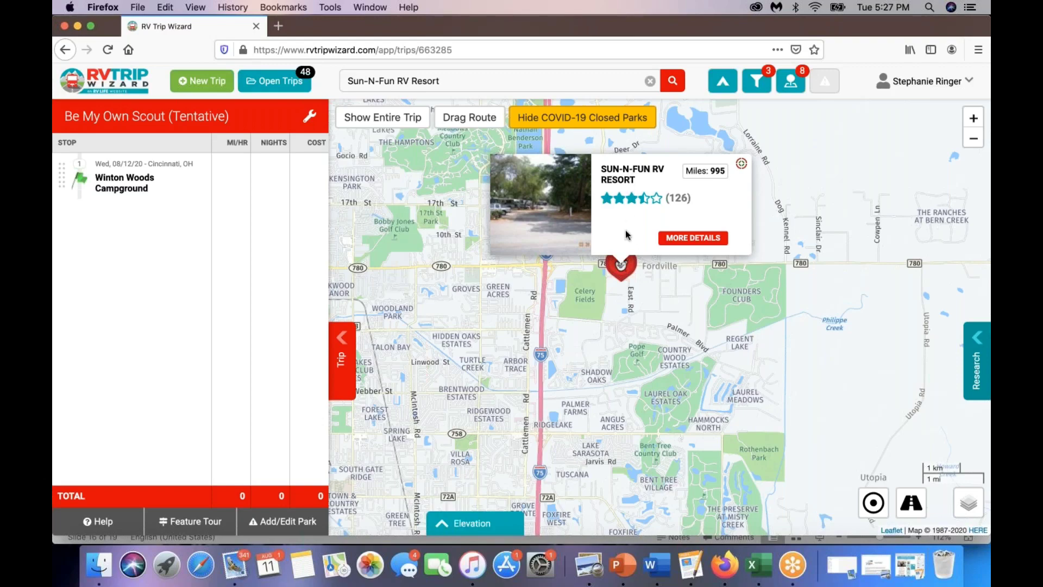
{"action": "left_click", "coordinate": [692, 238]}
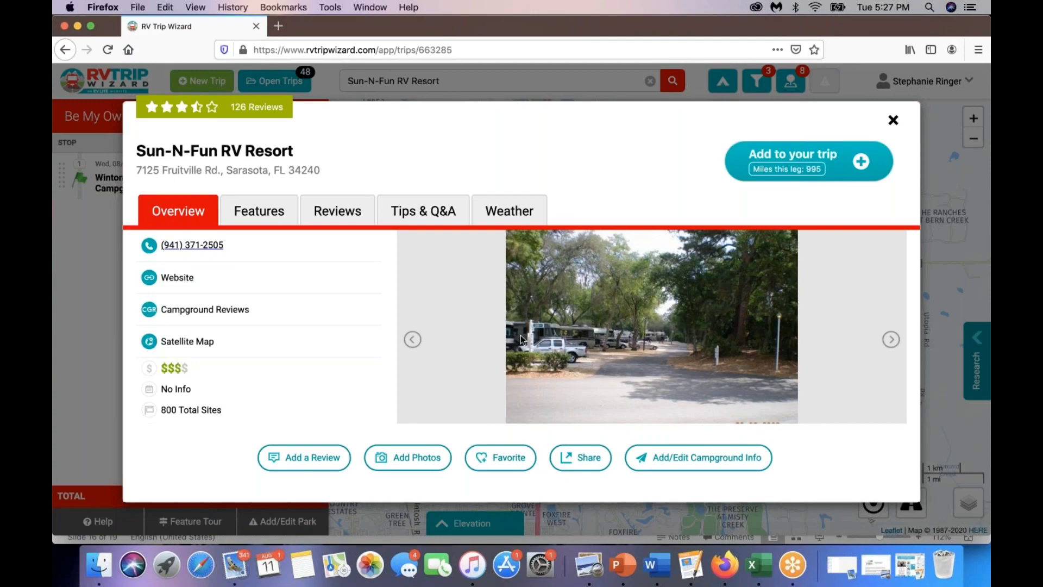
- Browse through the photos in the Sun-N-Fun RV Resort overview
{"action": "left_click", "coordinate": [413, 342]}
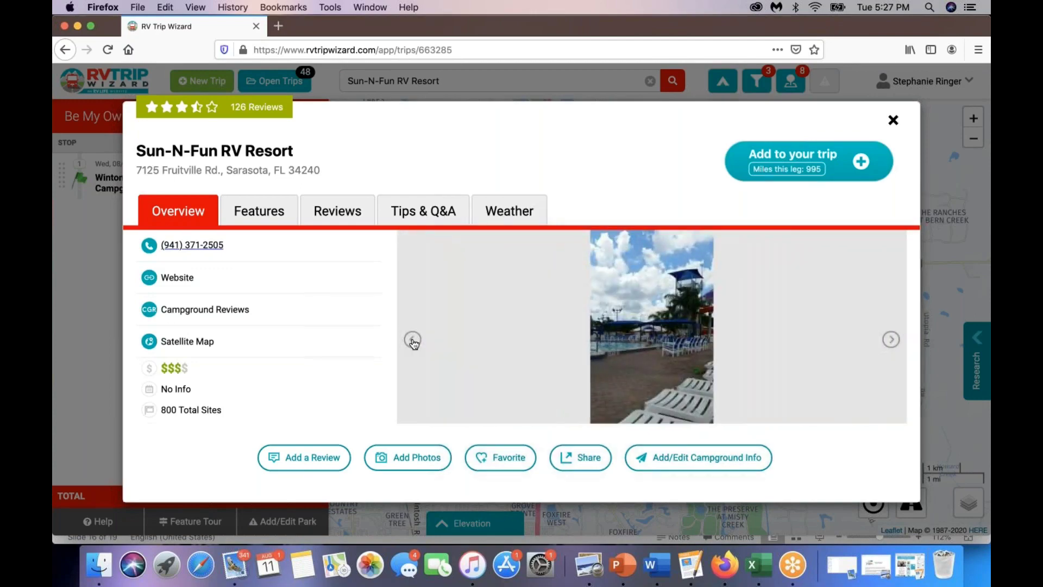
{"action": "left_click", "coordinate": [413, 341]}
{"action": "left_click", "coordinate": [413, 342]}
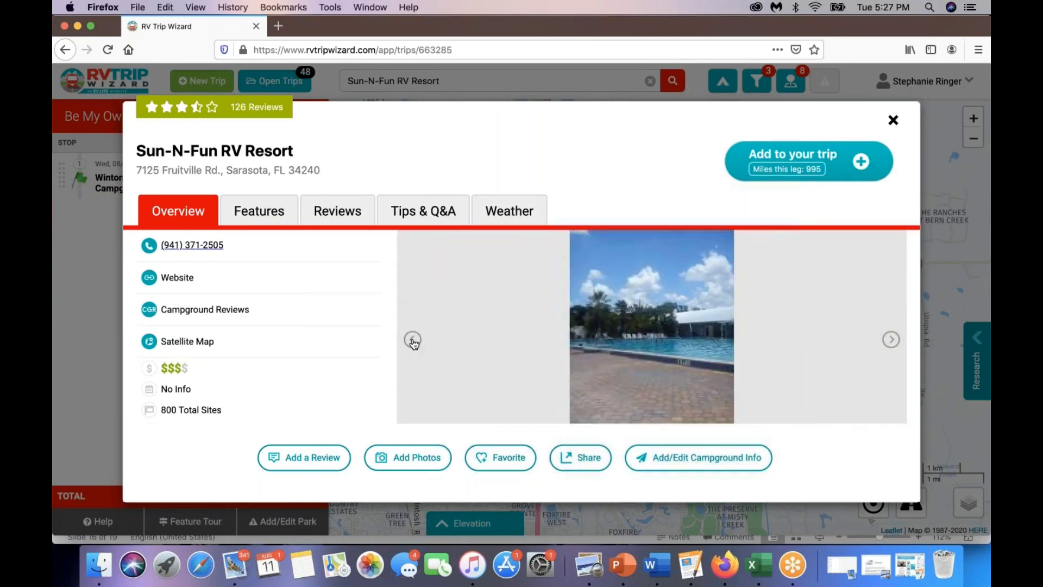
{"action": "left_click", "coordinate": [413, 341]}
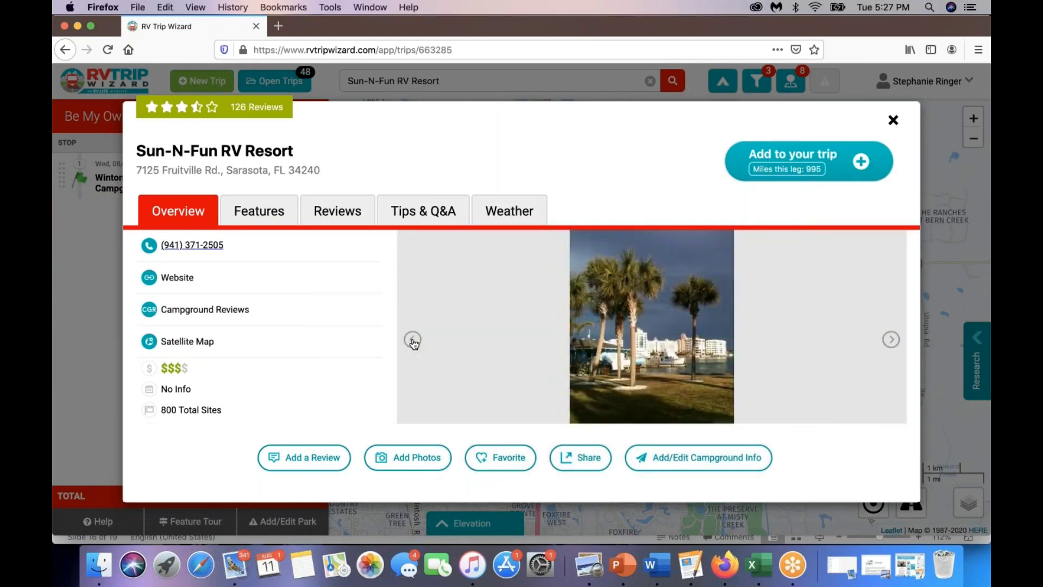
{"action": "left_click", "coordinate": [413, 341]}
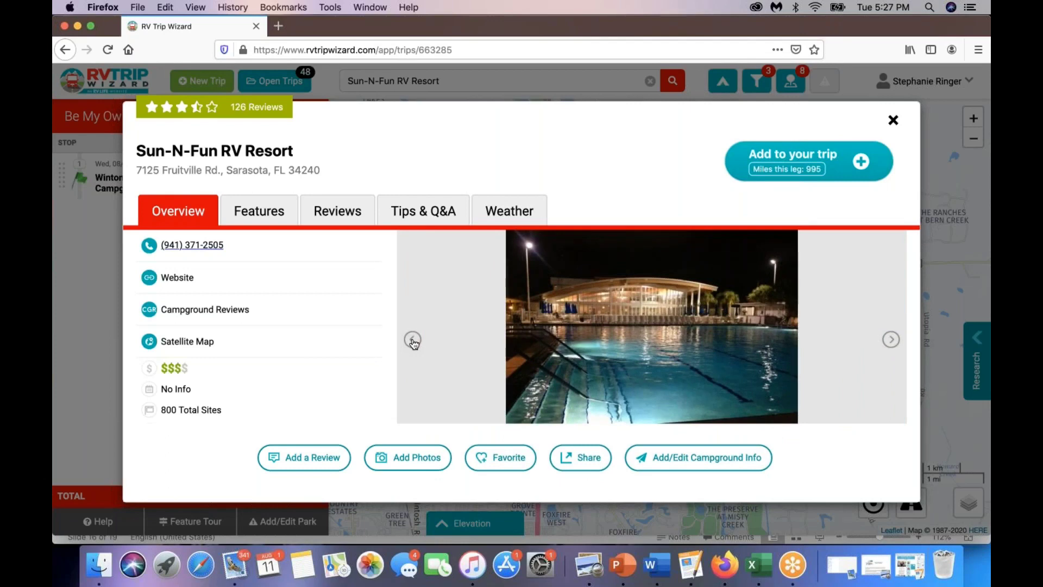
{"action": "left_click", "coordinate": [413, 341]}
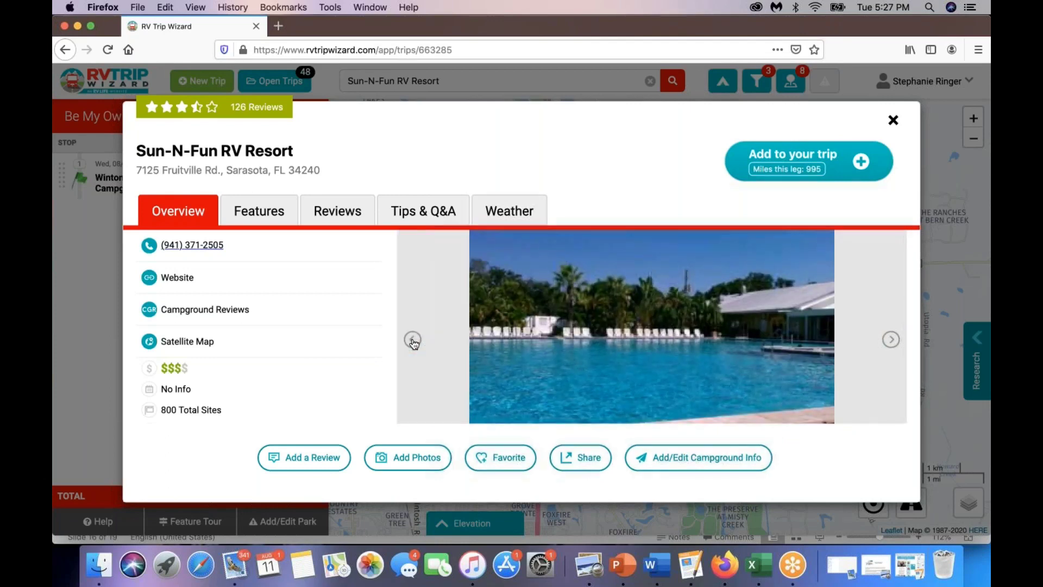
{"action": "left_click", "coordinate": [413, 342]}
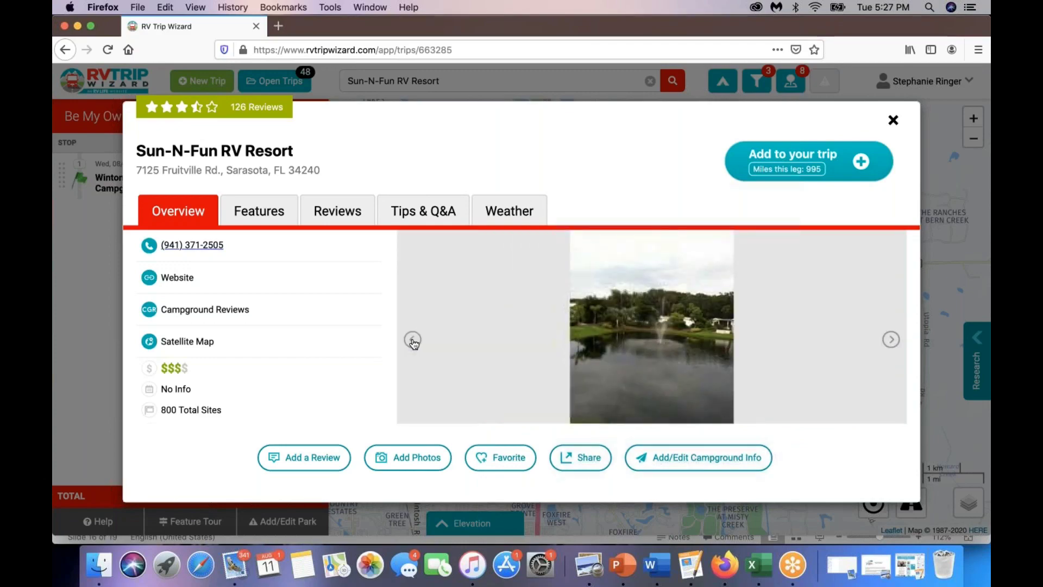
{"action": "left_click", "coordinate": [412, 341]}
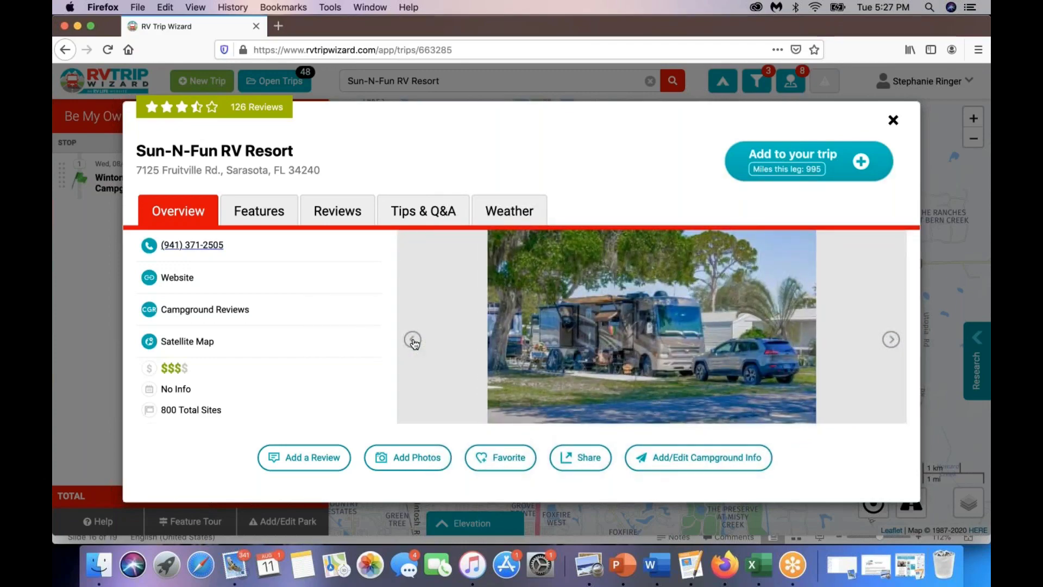
{"action": "left_click", "coordinate": [413, 341]}
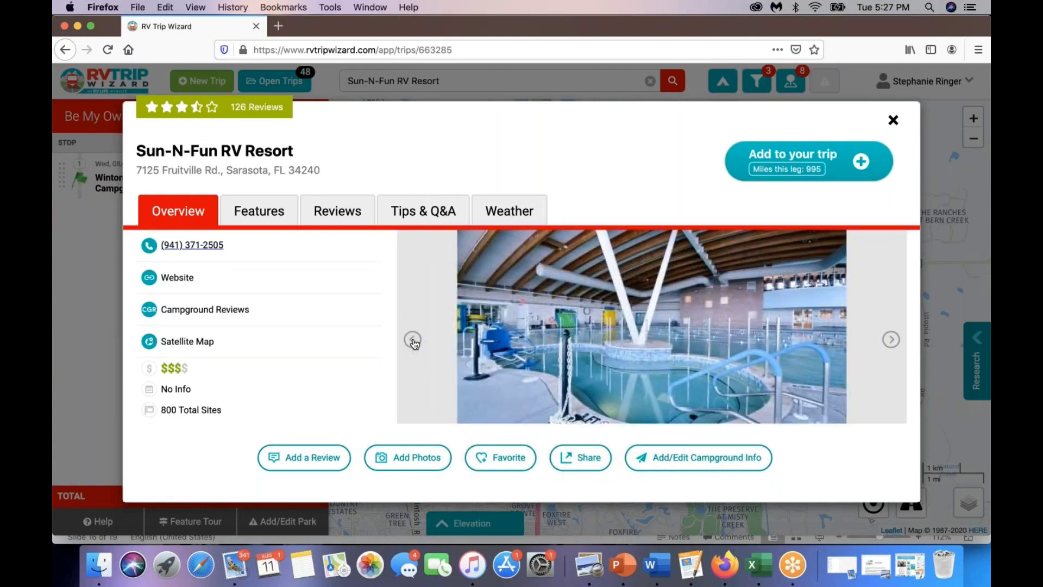
{"action": "left_click", "coordinate": [413, 341]}
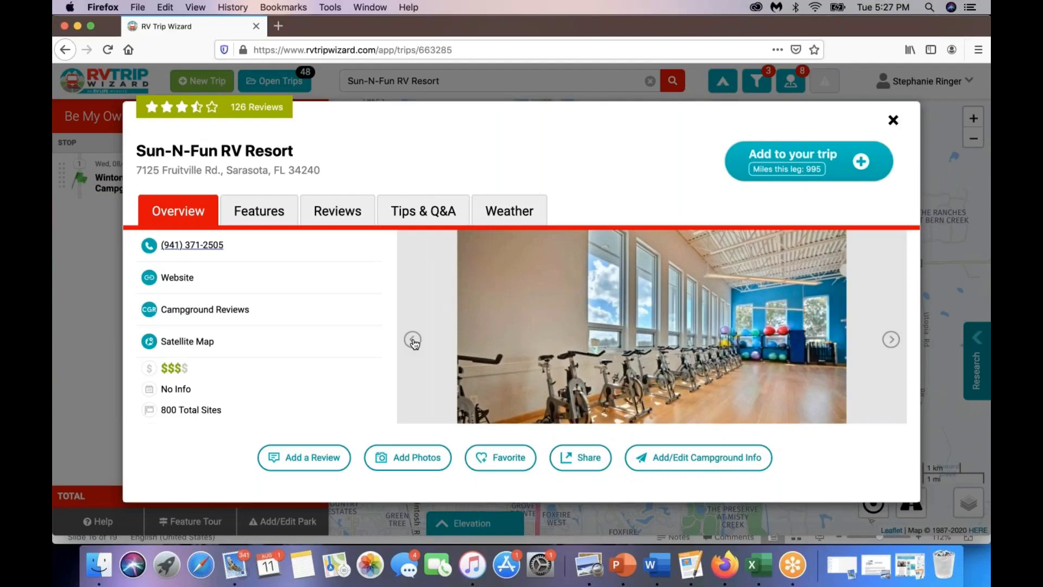
{"action": "left_click", "coordinate": [413, 342]}
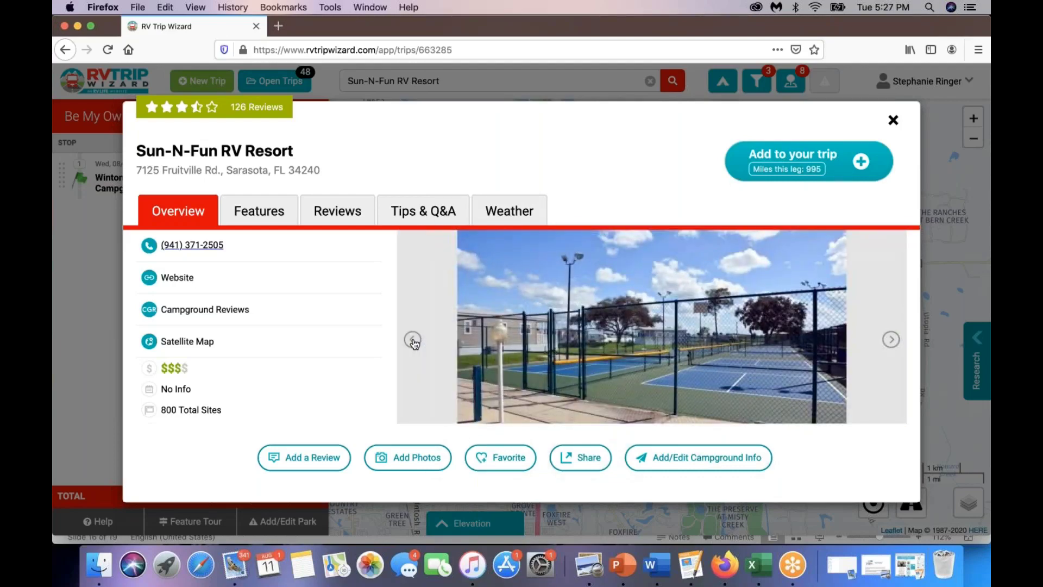
{"action": "left_click", "coordinate": [413, 341]}
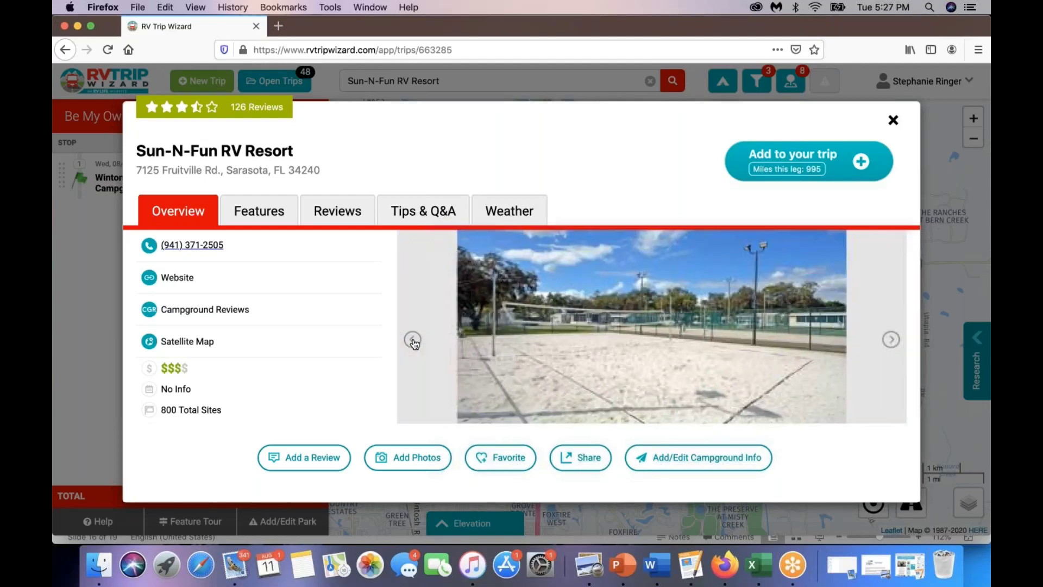
- Review the resort's features and connectivity, guest reviews, tips and Q&A, and weather information
{"action": "left_click", "coordinate": [266, 215]}
{"action": "scroll", "coordinate": [294, 330], "scroll_direction": "down", "scroll_amount": 1}
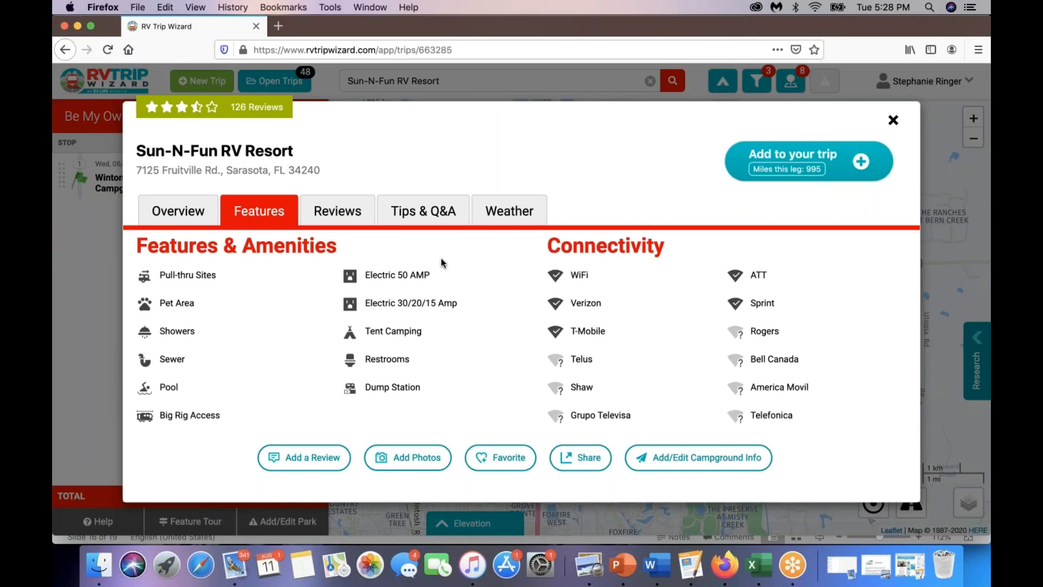
{"action": "left_click", "coordinate": [346, 218]}
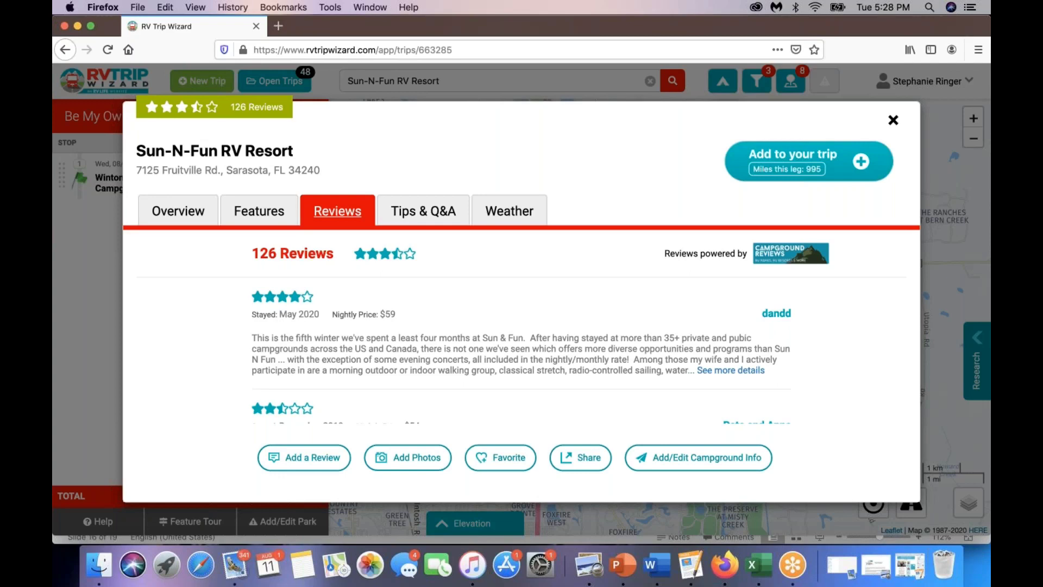
{"action": "left_click", "coordinate": [424, 216]}
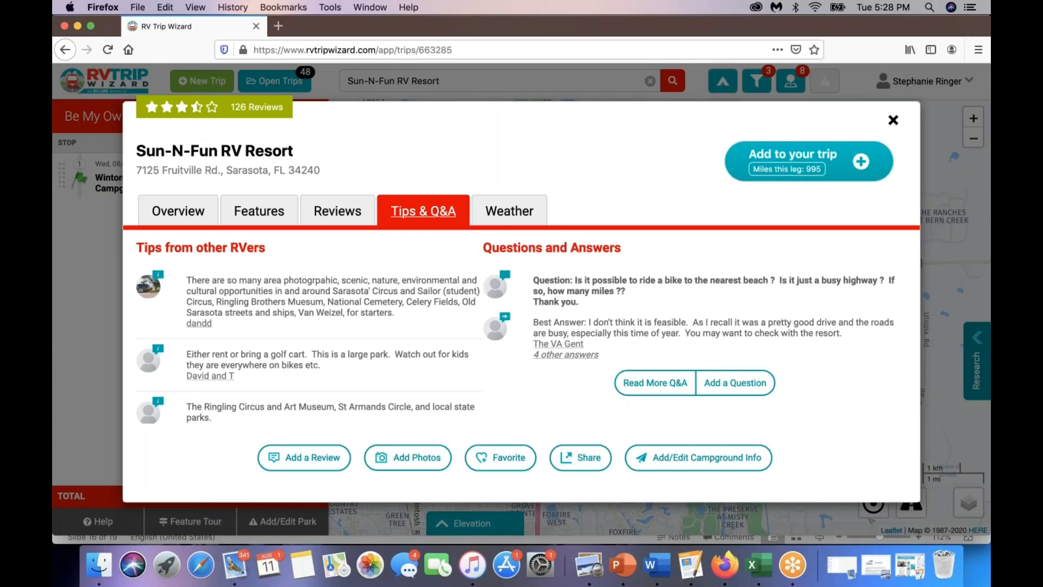
{"action": "left_click", "coordinate": [511, 217]}
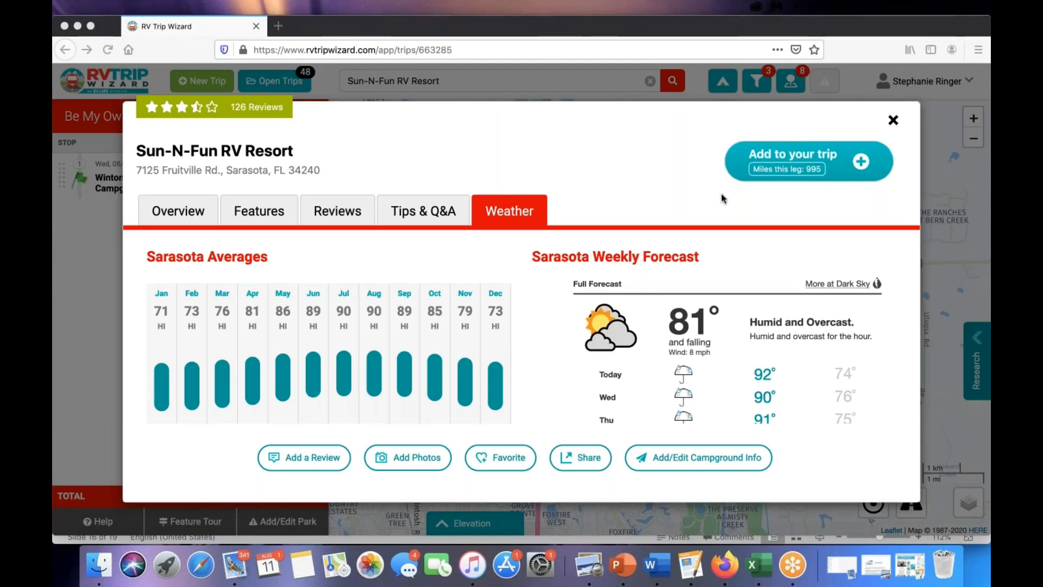
- Add Sun-N-Fun RV Resort to the trip after the last stop, leaving the nights and camping total unfilled
{"action": "left_click", "coordinate": [814, 160]}
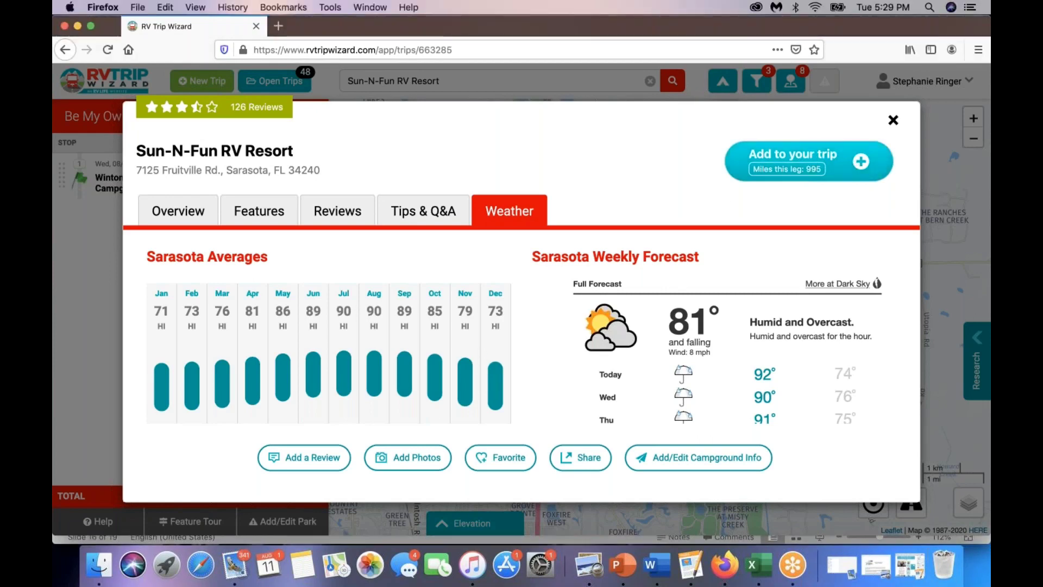
{"action": "left_click", "coordinate": [863, 165]}
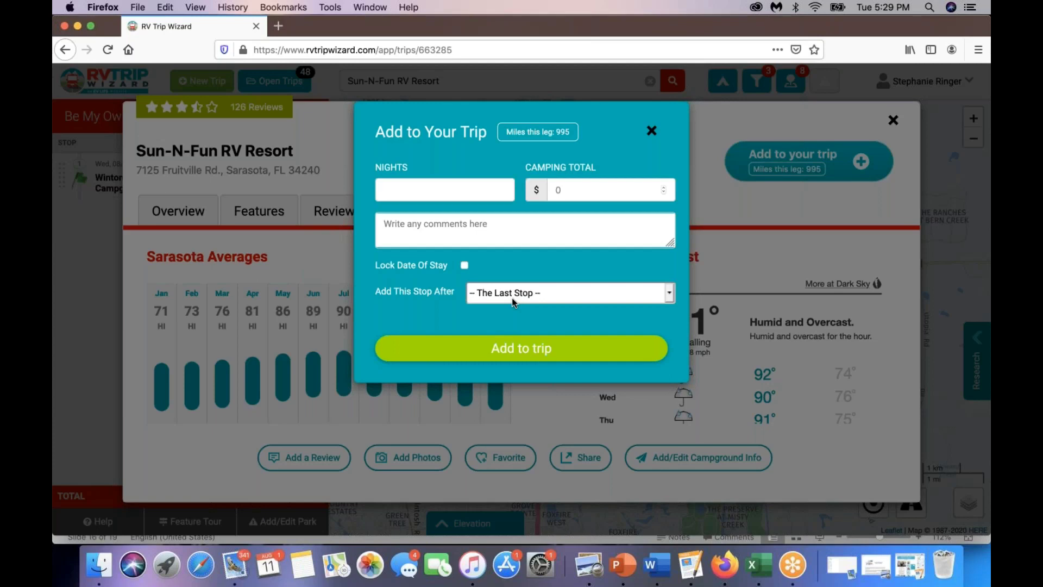
{"action": "left_click", "coordinate": [518, 349]}
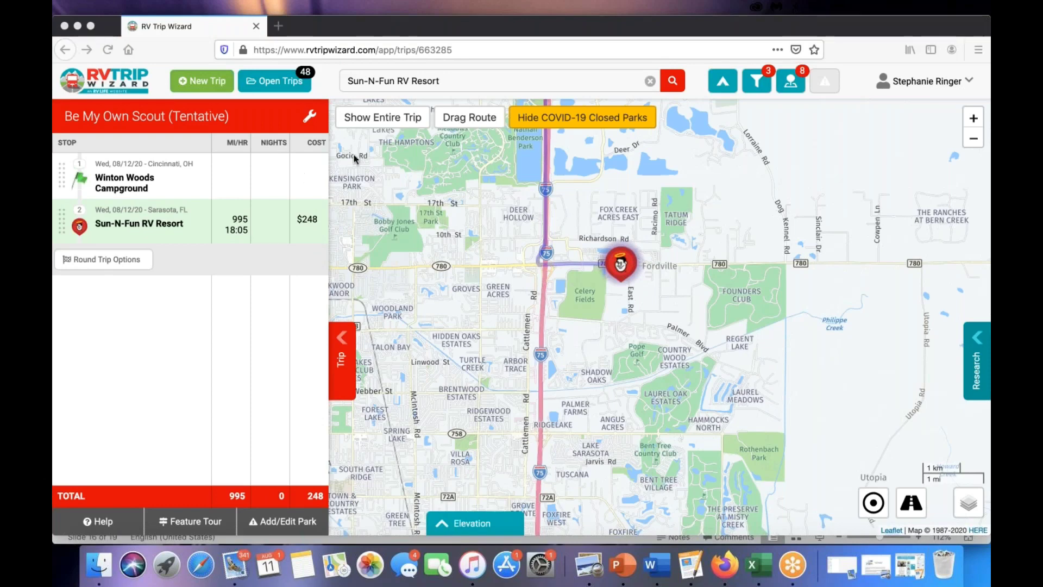
- Locate the Winton Woods Campground stop on the map together with the start of the route through Cincinnati
{"action": "left_click", "coordinate": [123, 184]}
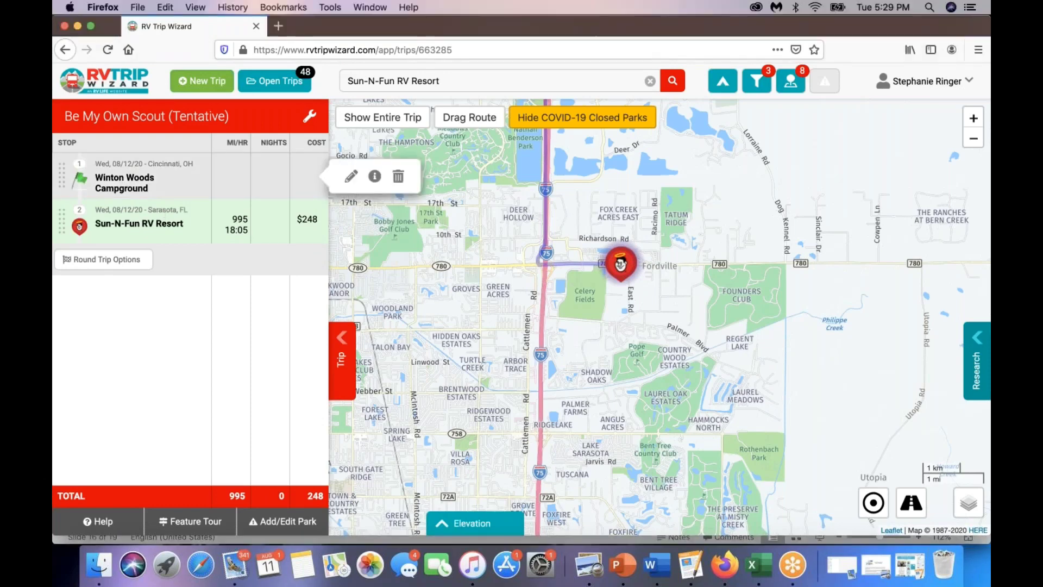
{"action": "left_click", "coordinate": [125, 185]}
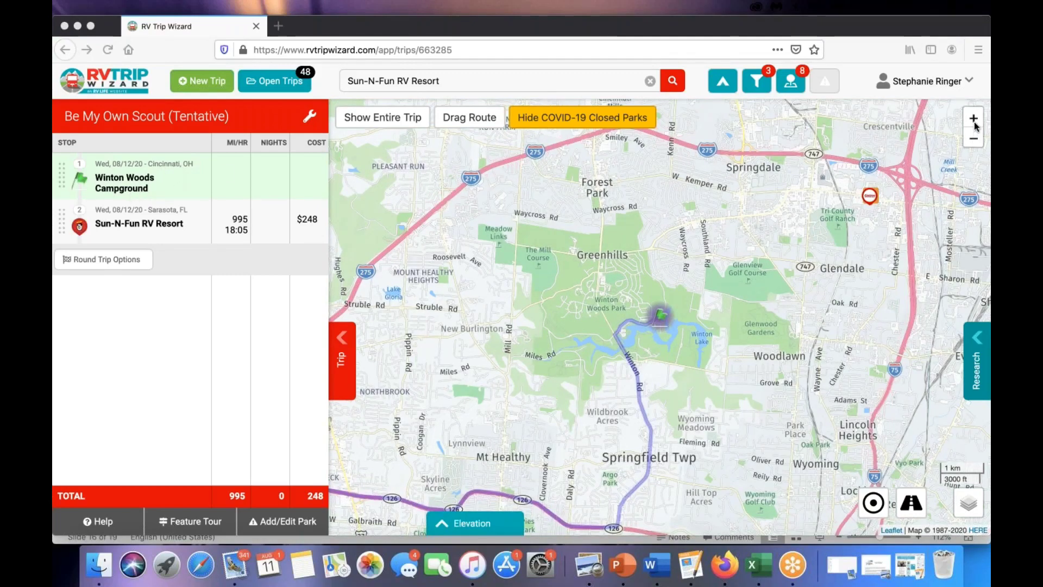
{"action": "left_click", "coordinate": [973, 140]}
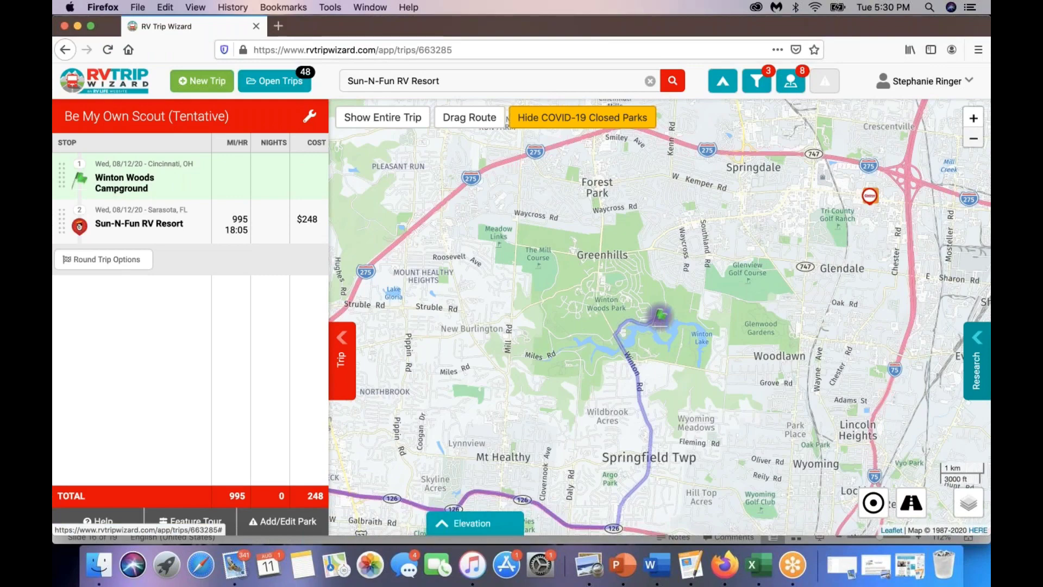
{"action": "left_click", "coordinate": [974, 138]}
{"action": "left_click", "coordinate": [973, 138]}
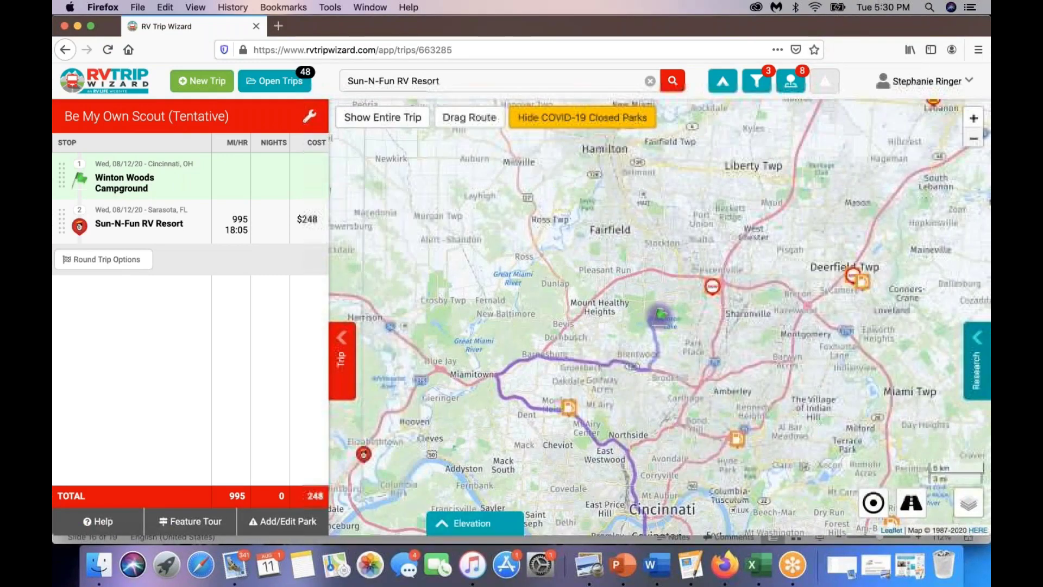
{"action": "left_click", "coordinate": [974, 139]}
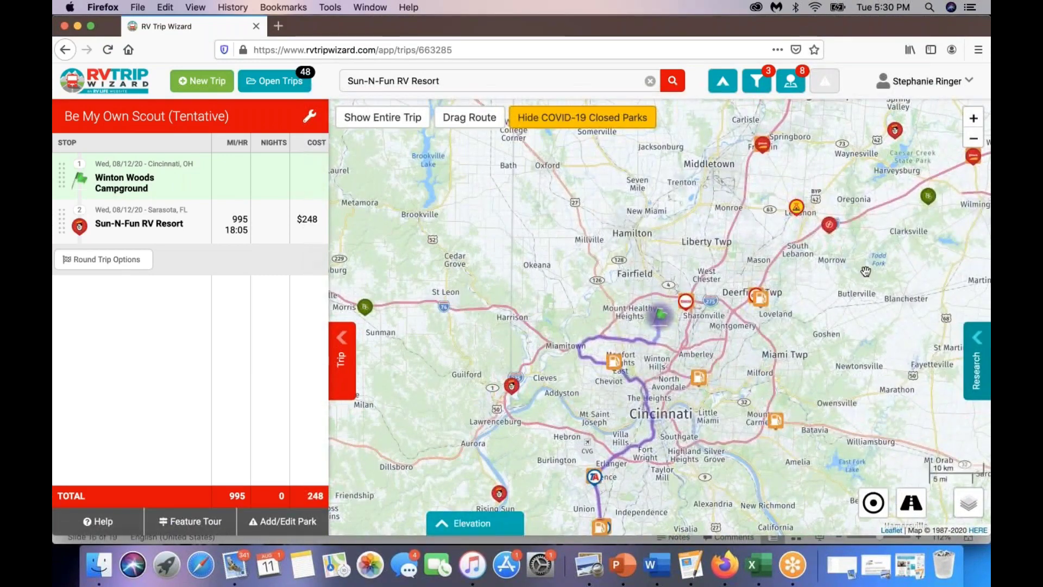
- Examine the fuel stations and other stops along the route from Cincinnati south toward Lexington
{"action": "left_click", "coordinate": [759, 298]}
{"action": "left_click", "coordinate": [700, 380]}
{"action": "left_click_drag", "start_coordinate": [689, 424], "coordinate": [689, 260]}
{"action": "left_click", "coordinate": [600, 364]}
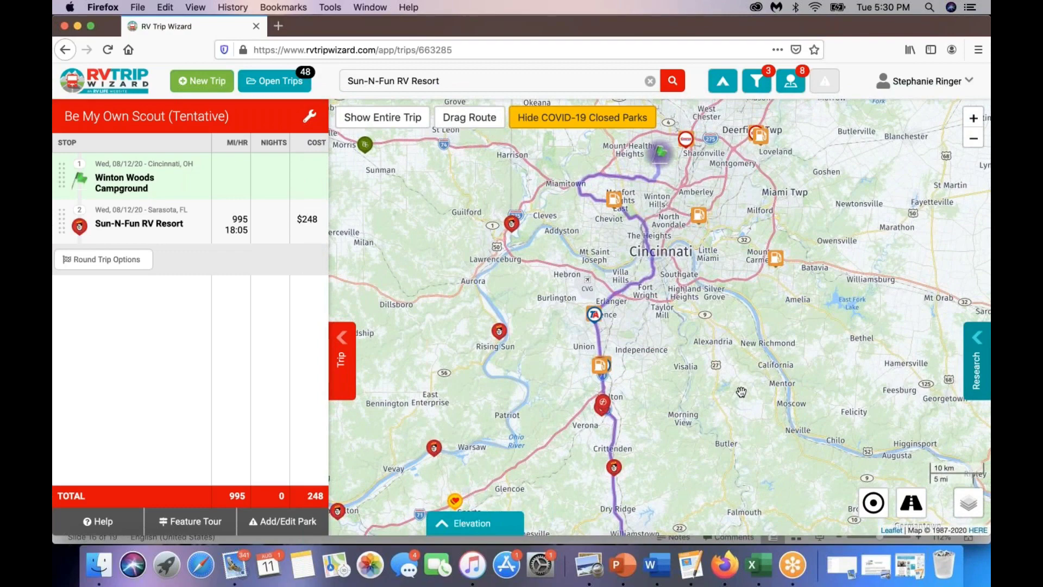
{"action": "mouse_move", "coordinate": [498, 336]}
{"action": "left_click_drag", "start_coordinate": [725, 366], "coordinate": [714, 180]}
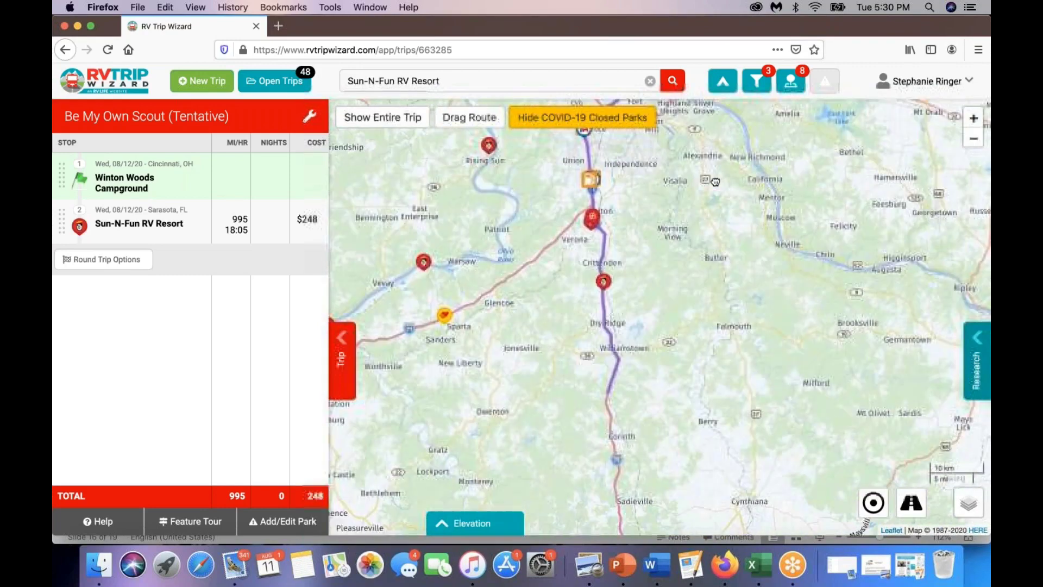
{"action": "left_click", "coordinate": [974, 138]}
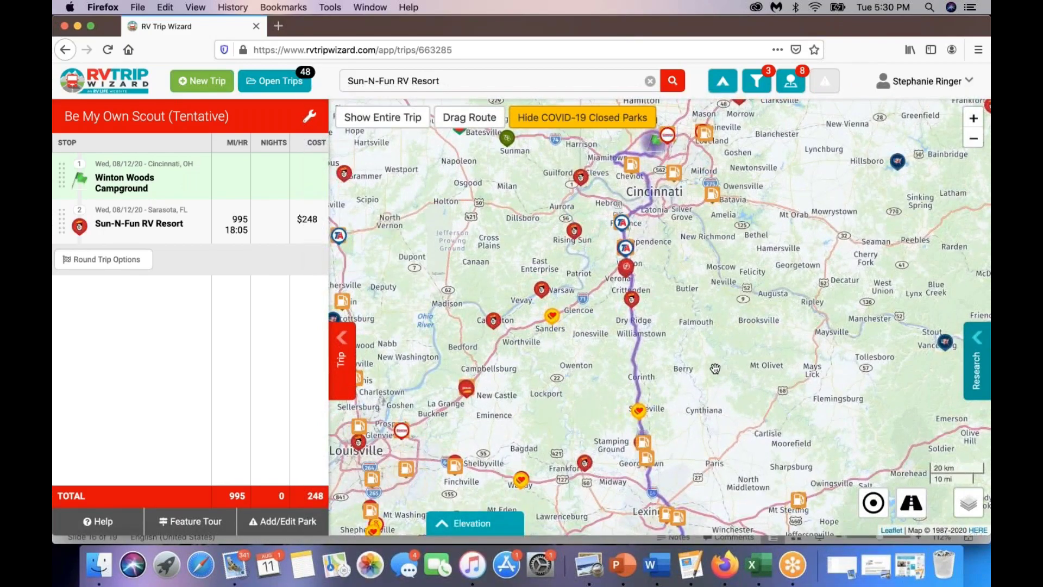
- Follow the route south from Lexington and open the details of the Pilot Travel Center in Williamsburg, Kentucky
{"action": "left_click_drag", "start_coordinate": [729, 356], "coordinate": [699, 165]}
{"action": "left_click_drag", "start_coordinate": [730, 401], "coordinate": [639, 168]}
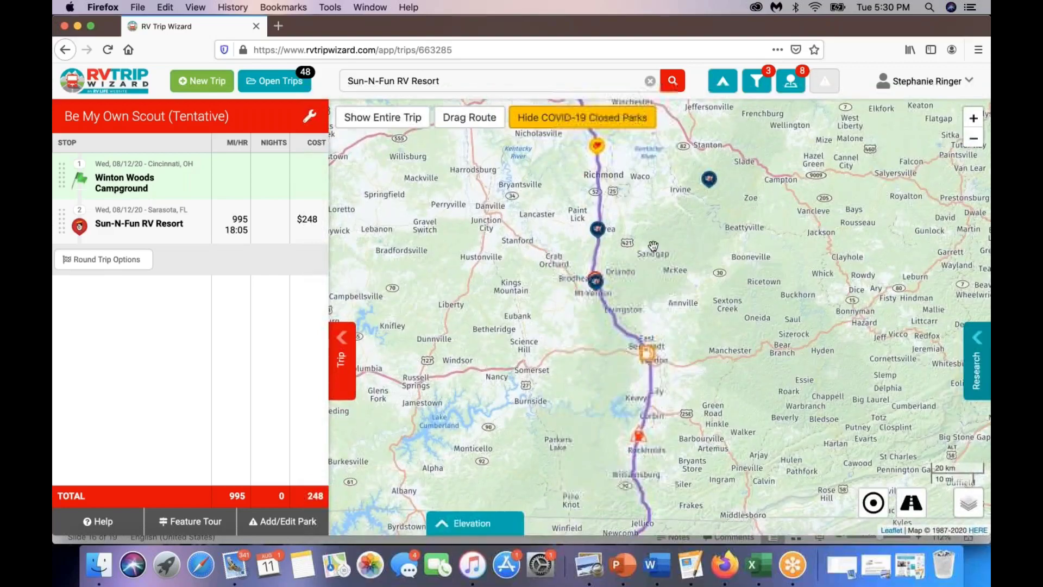
{"action": "left_click_drag", "start_coordinate": [726, 385], "coordinate": [698, 235]}
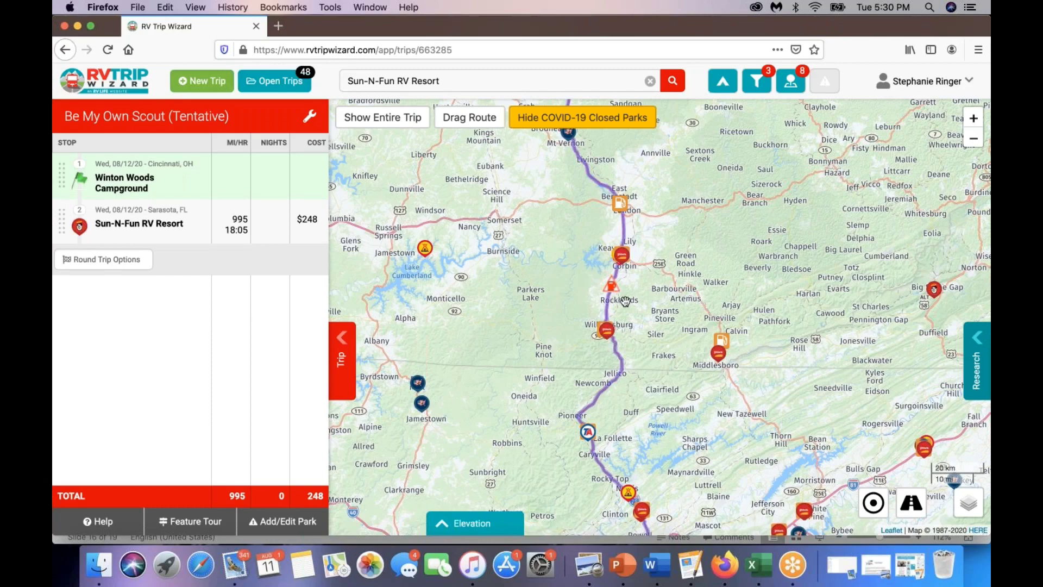
{"action": "left_click", "coordinate": [974, 140]}
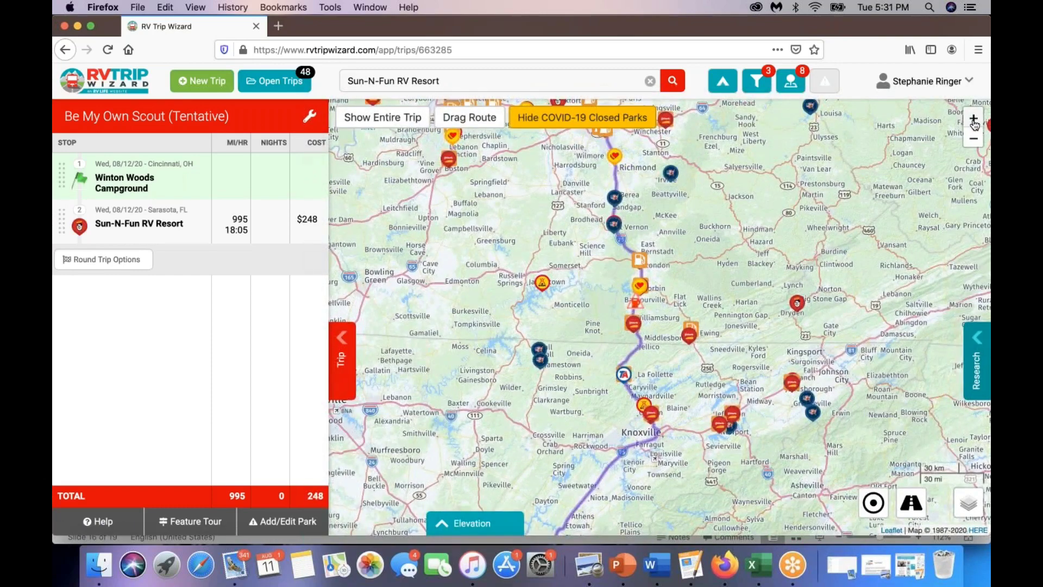
{"action": "left_click", "coordinate": [973, 118]}
{"action": "left_click", "coordinate": [973, 118]}
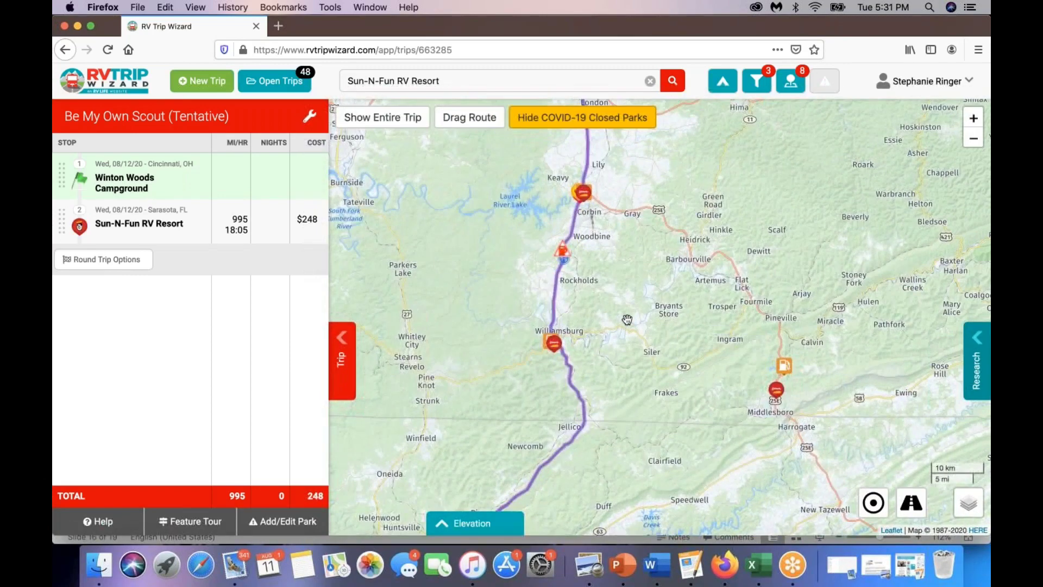
{"action": "left_click", "coordinate": [554, 344]}
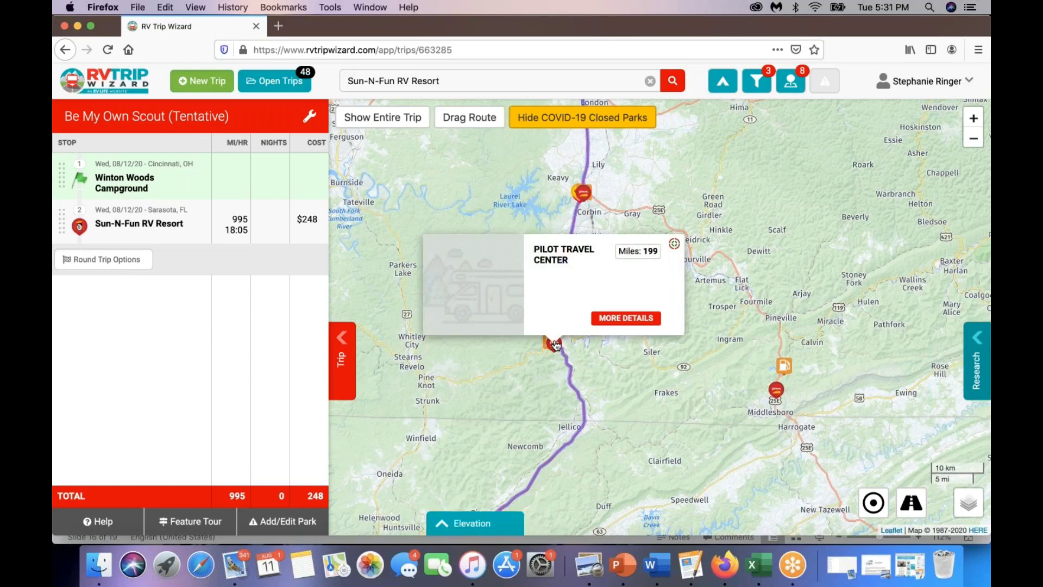
{"action": "left_click", "coordinate": [635, 319]}
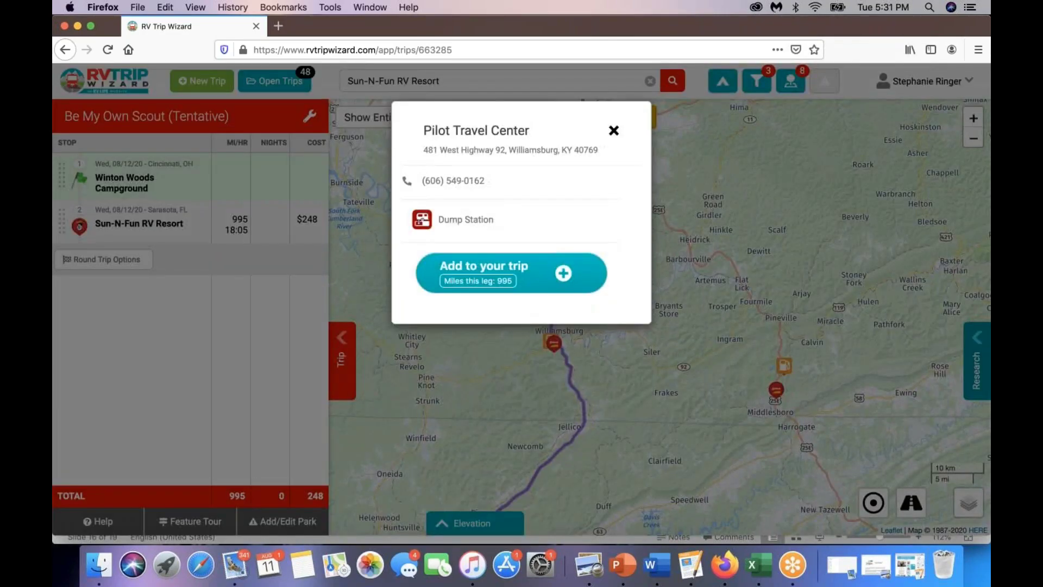
- Add the Pilot Travel Center to the trip after Winton Woods Campground, leaving the nights and camping total unfilled
{"action": "left_click", "coordinate": [516, 274]}
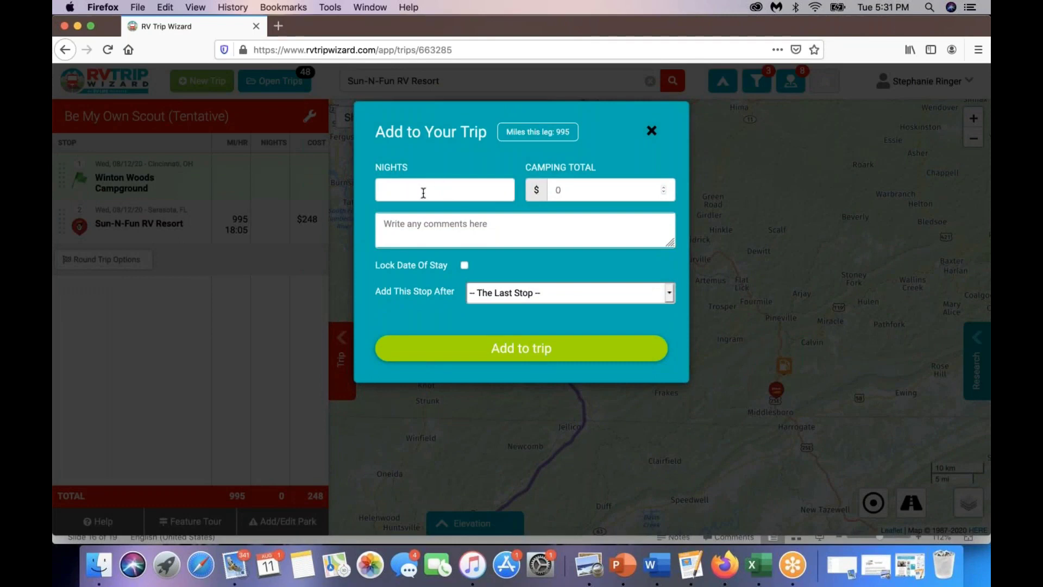
{"action": "left_click", "coordinate": [669, 293]}
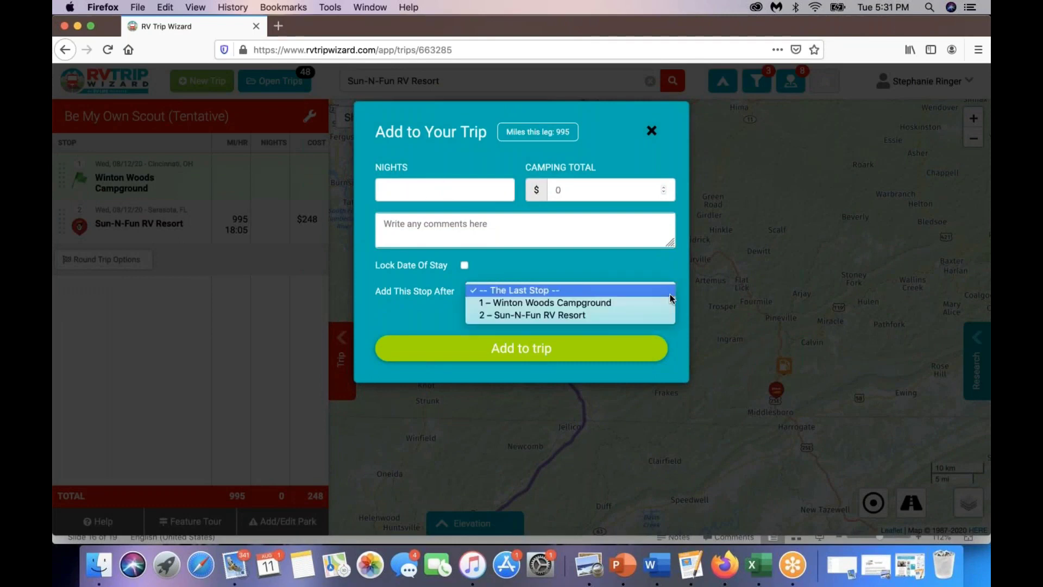
{"action": "left_click", "coordinate": [596, 301]}
{"action": "left_click", "coordinate": [542, 339]}
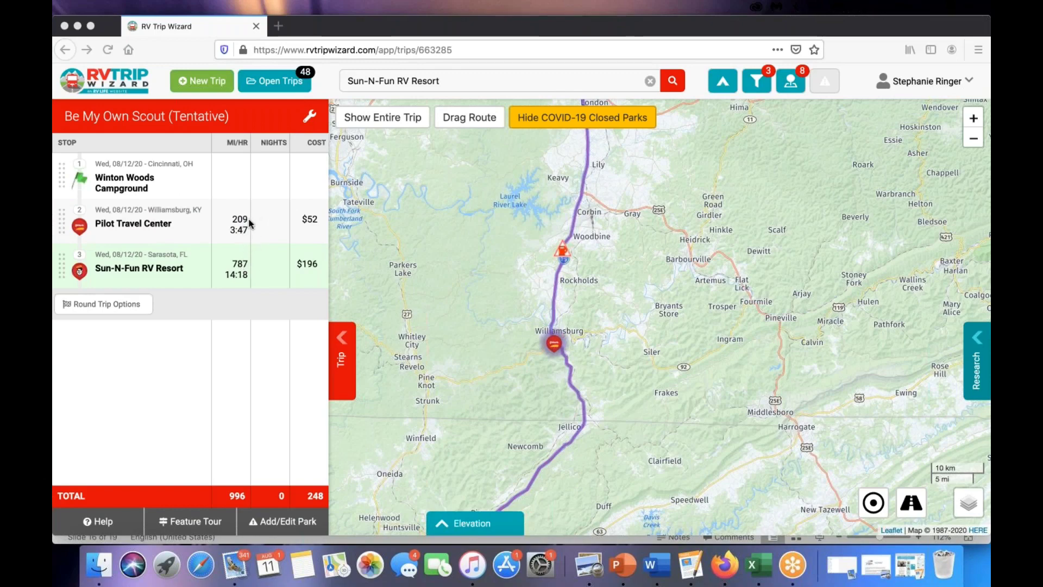
{"action": "left_click", "coordinate": [612, 425]}
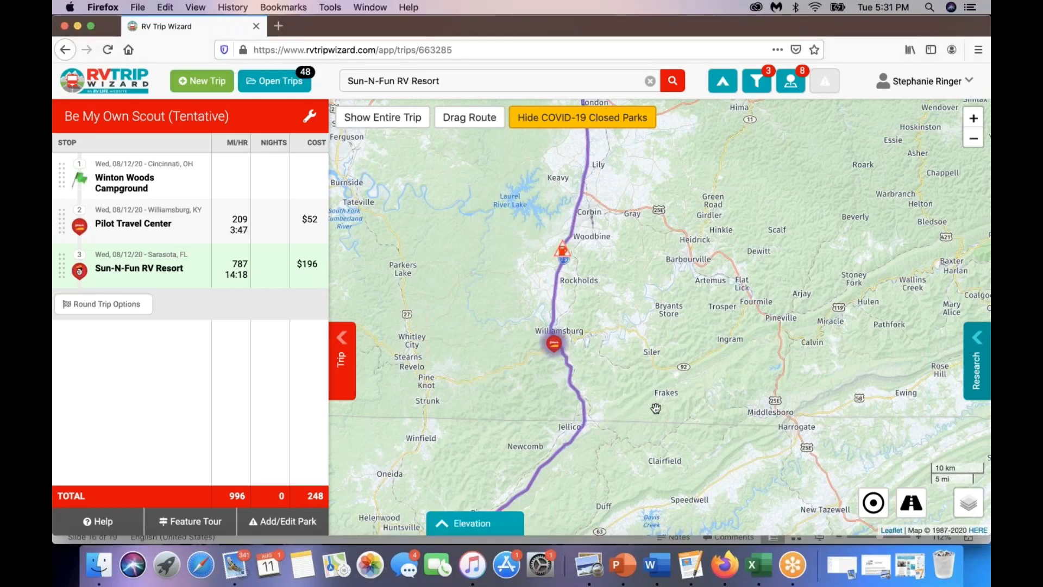
- Preview the Clinton / Knoxville North KOA and the Sweetwater / I-75 / Exit 62 KOA along the route through Knoxville
{"action": "left_click", "coordinate": [972, 139]}
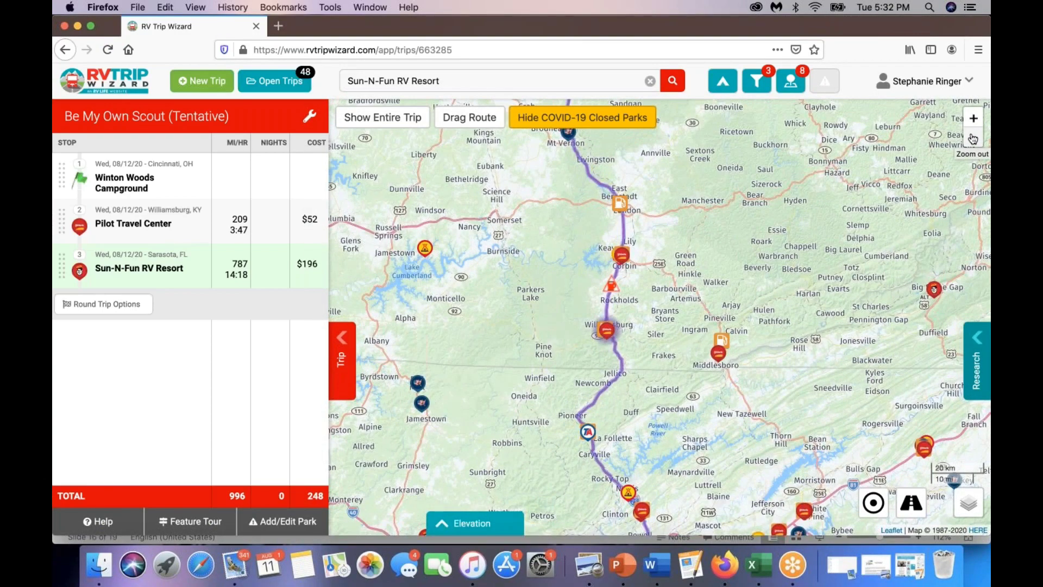
{"action": "left_click_drag", "start_coordinate": [679, 419], "coordinate": [633, 229]}
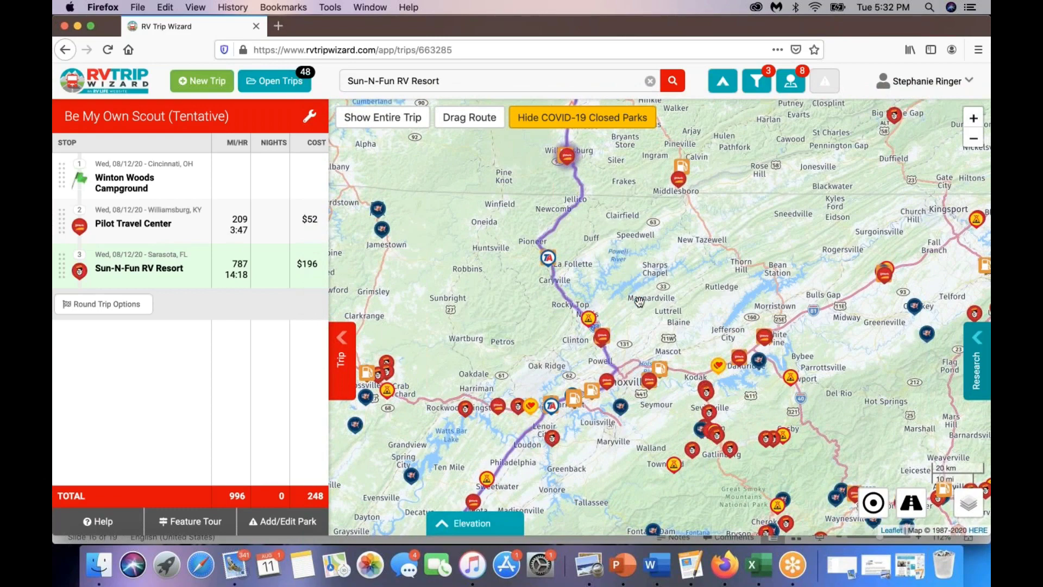
{"action": "left_click_drag", "start_coordinate": [639, 299], "coordinate": [634, 252]}
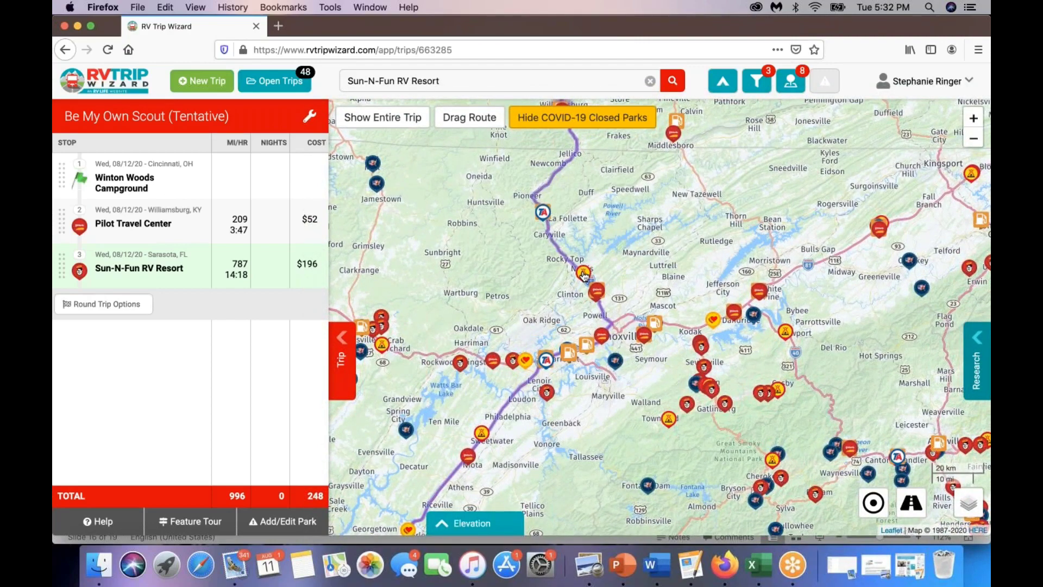
{"action": "left_click", "coordinate": [584, 274]}
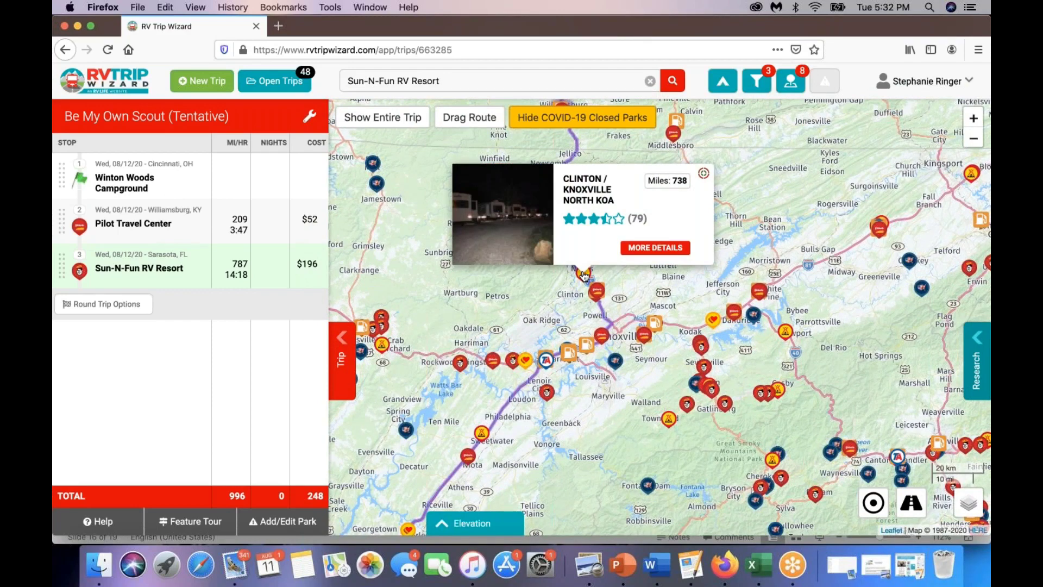
{"action": "left_click", "coordinate": [481, 433]}
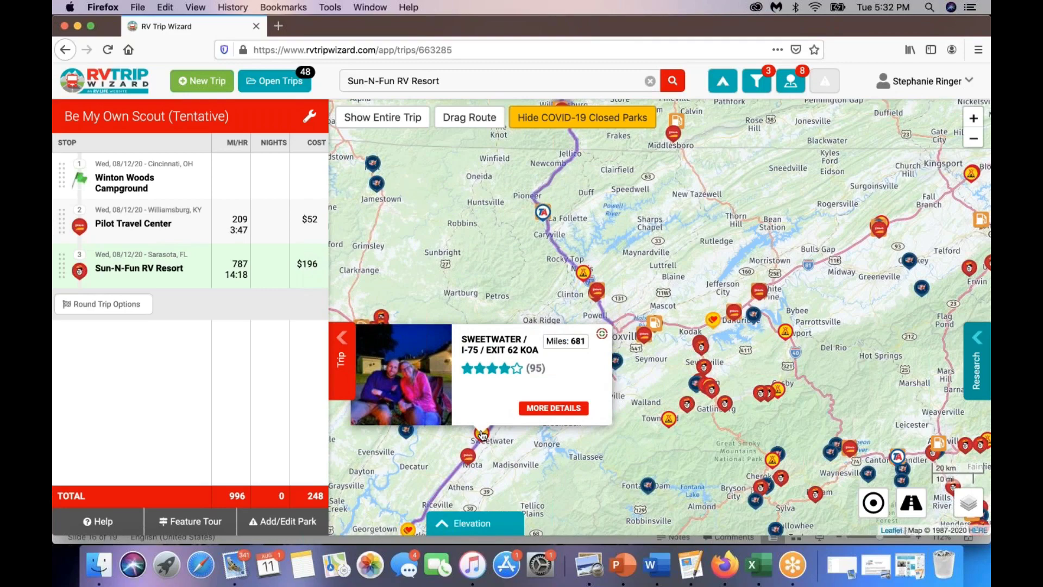
- Open the full details of the Sweetwater / I-75 / Exit 62 KOA and browse its campground photos
{"action": "left_click", "coordinate": [553, 409]}
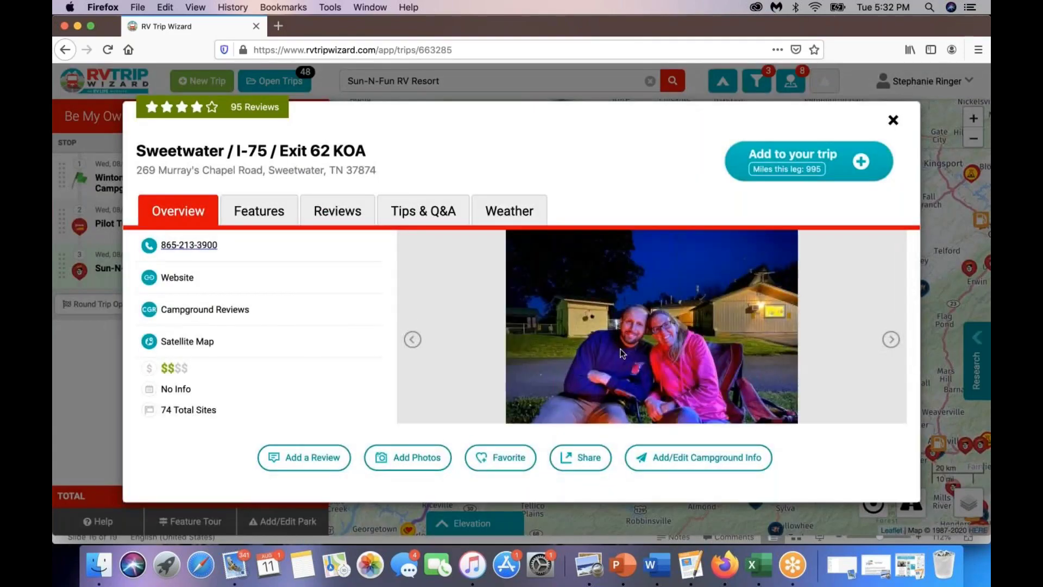
{"action": "left_click", "coordinate": [413, 340]}
{"action": "left_click", "coordinate": [413, 340]}
{"action": "left_click", "coordinate": [413, 340]}
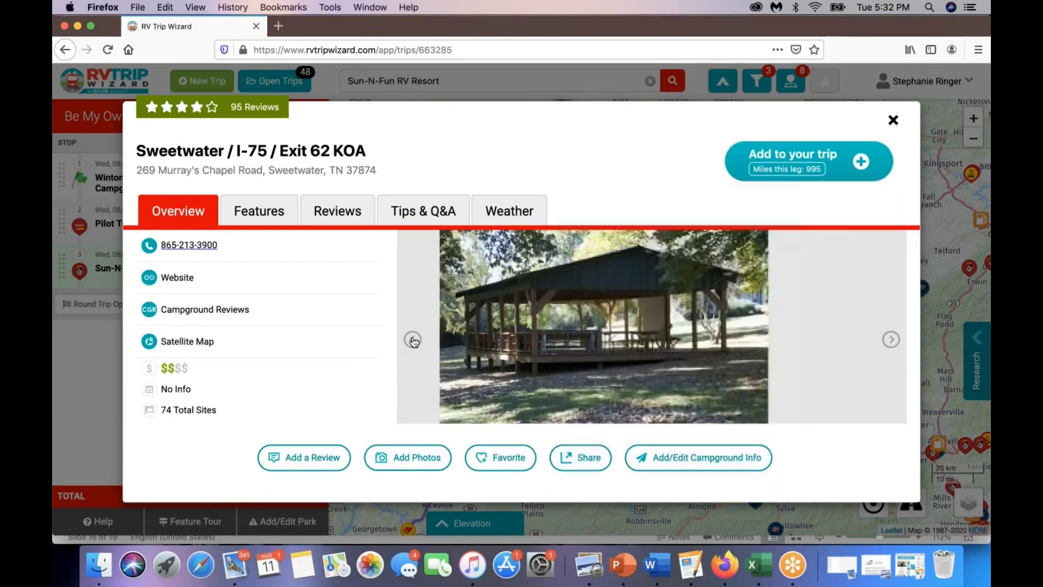
{"action": "left_click", "coordinate": [413, 340]}
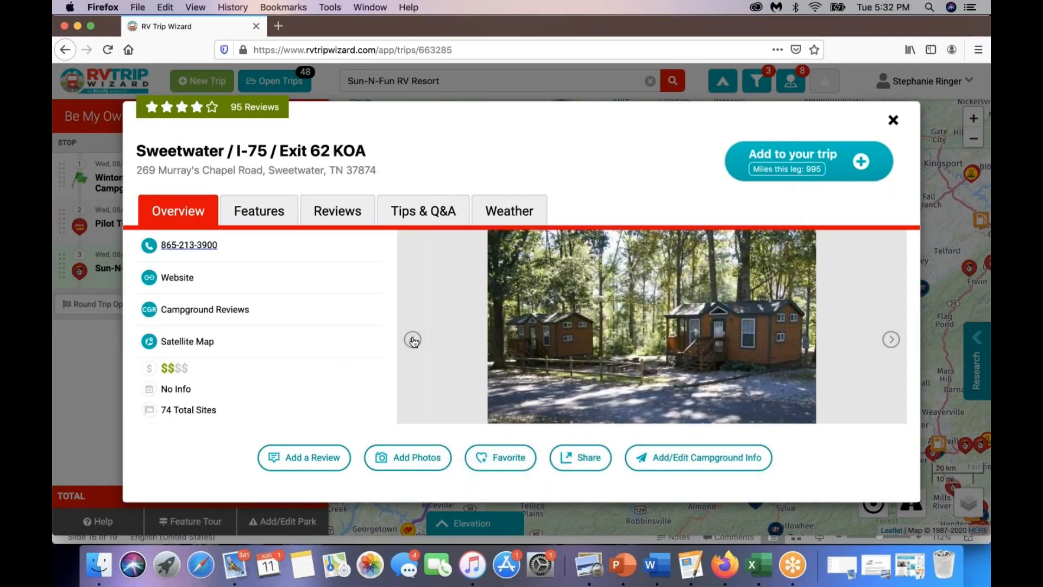
{"action": "left_click", "coordinate": [413, 340]}
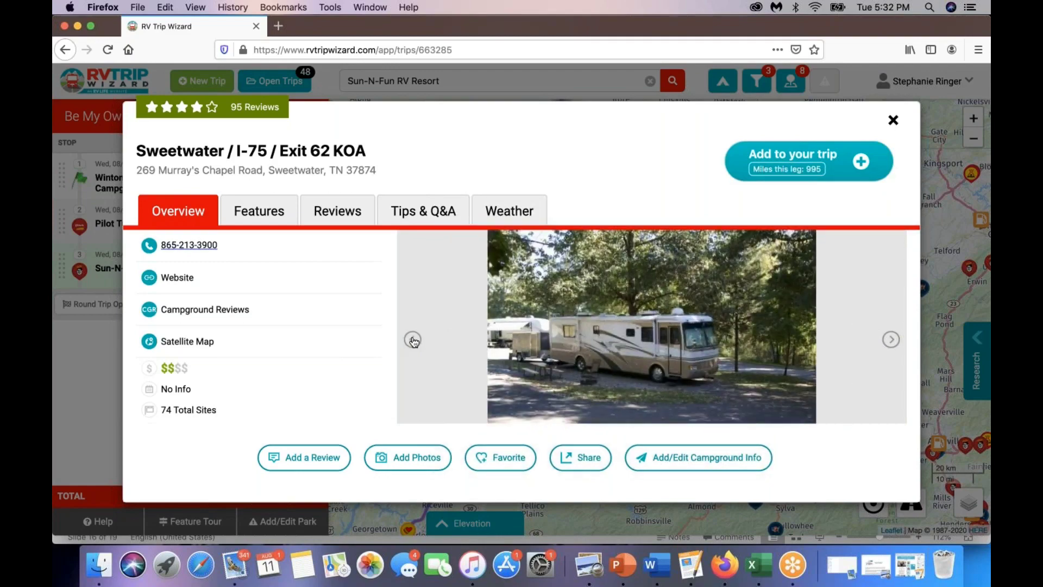
{"action": "left_click", "coordinate": [413, 340]}
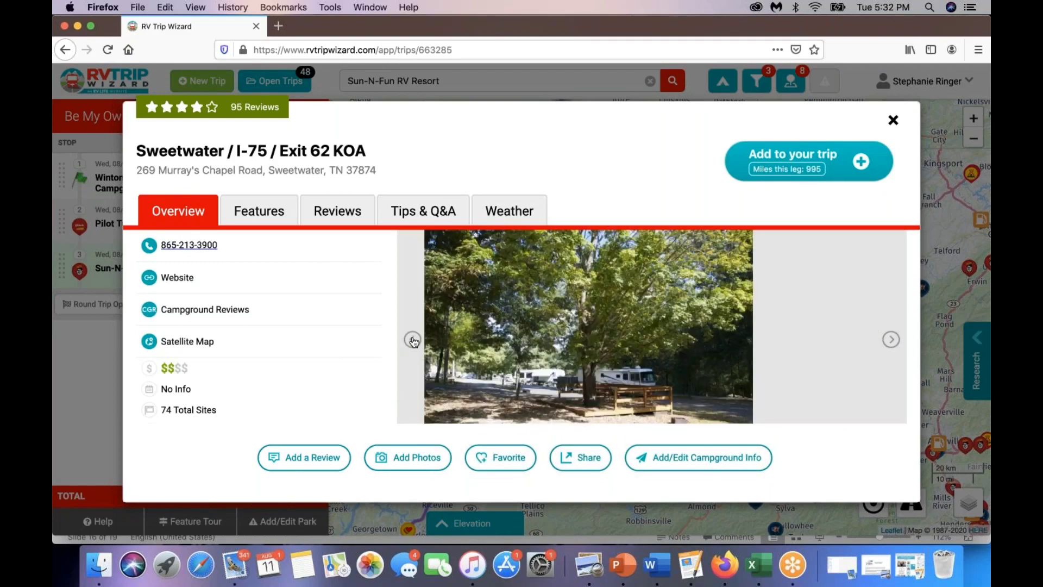
{"action": "left_click", "coordinate": [413, 340]}
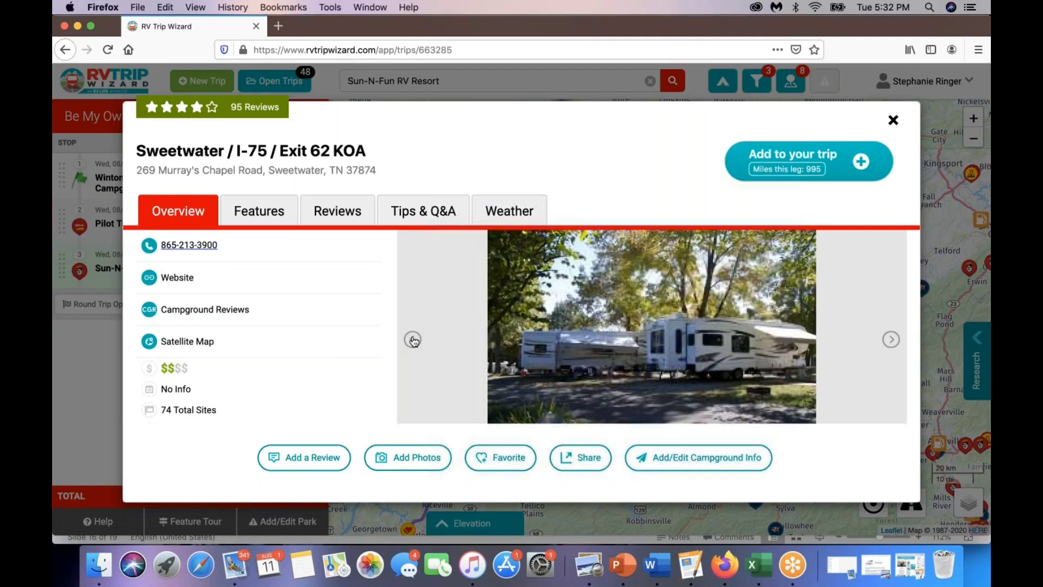
{"action": "left_click", "coordinate": [413, 340]}
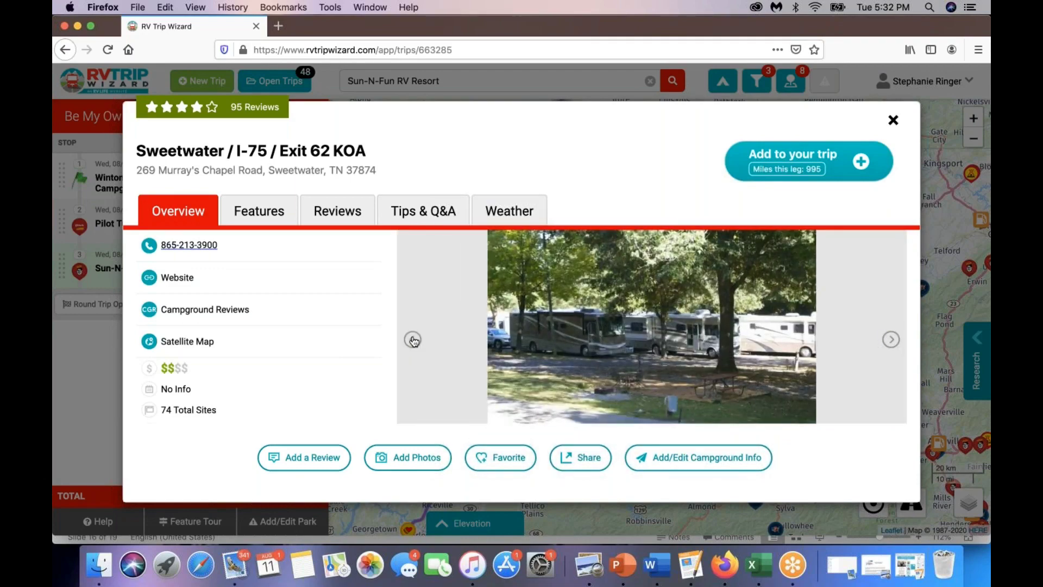
- Review the Sweetwater KOA's features, connectivity and guest reviews, and close its details
{"action": "left_click", "coordinate": [265, 219]}
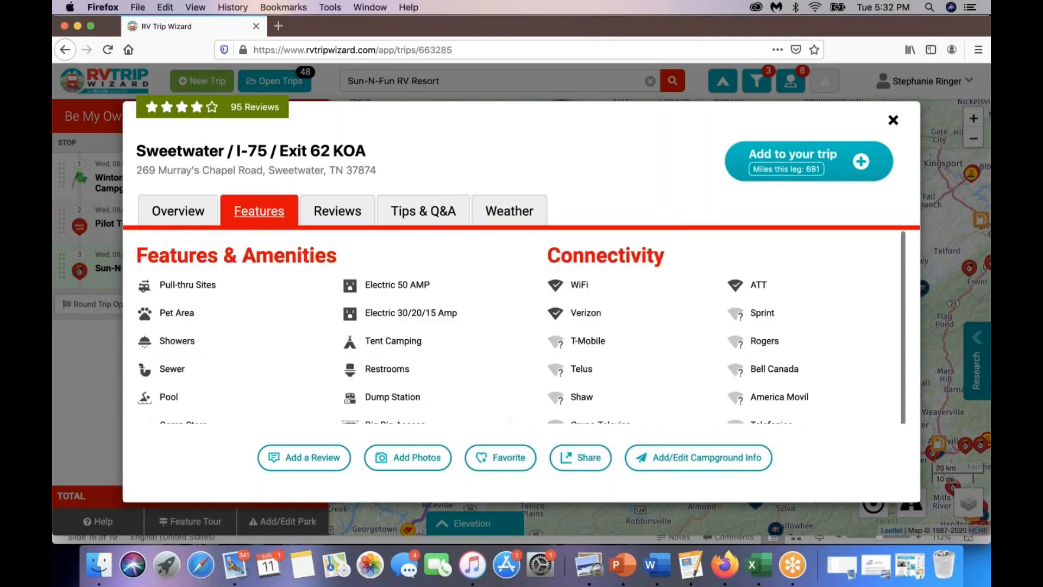
{"action": "scroll", "coordinate": [275, 344], "scroll_direction": "down", "scroll_amount": 1}
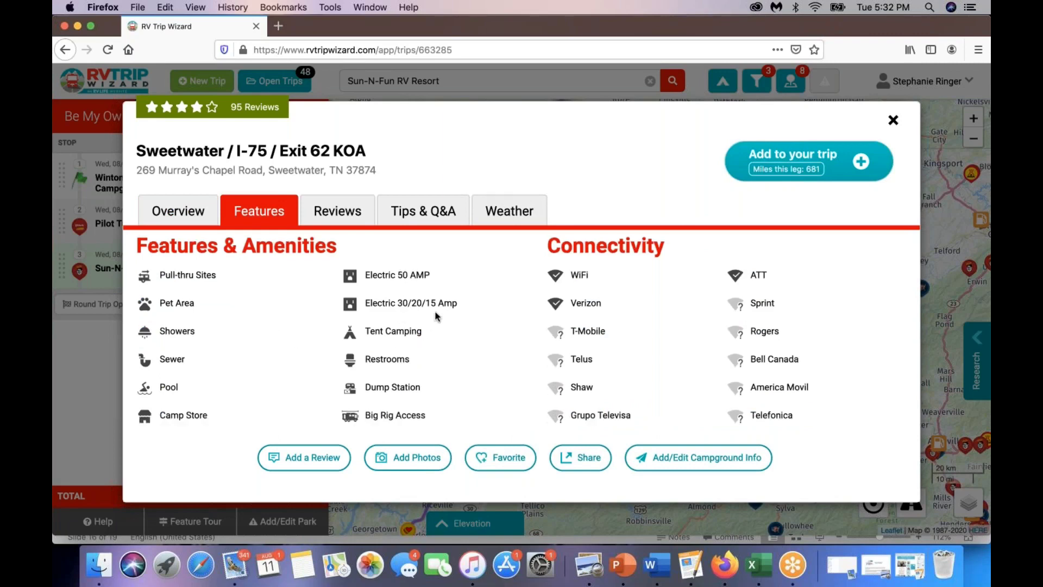
{"action": "left_click", "coordinate": [341, 213]}
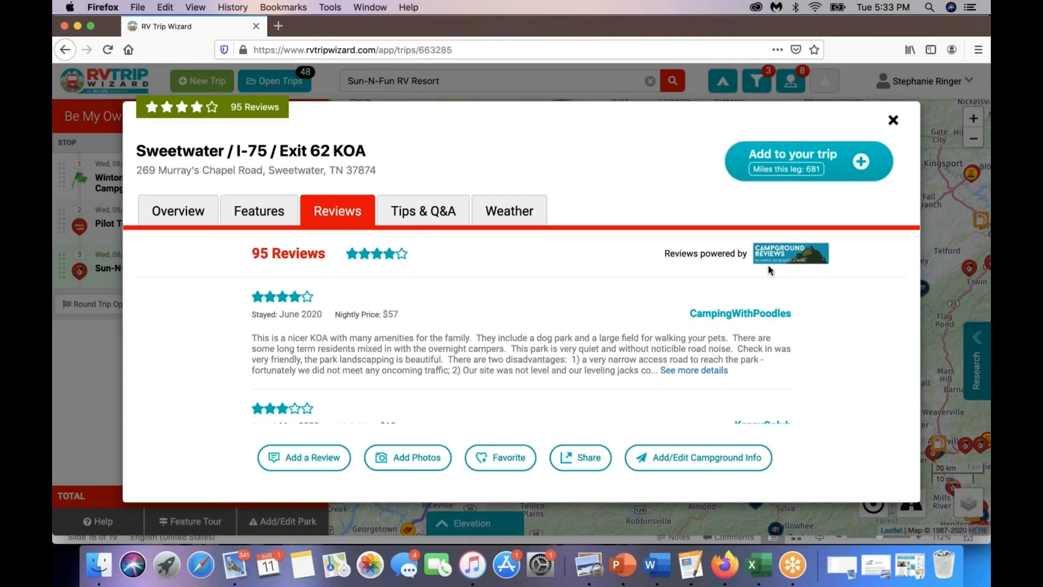
{"action": "left_click", "coordinate": [893, 120]}
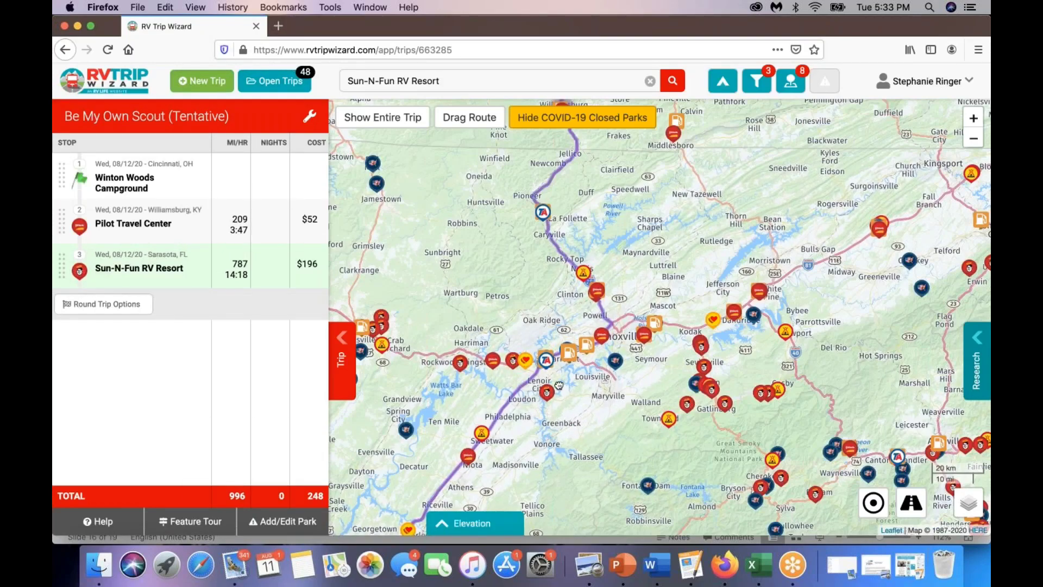
- Examine the campgrounds and travel centers along the route between Knoxville and Cleveland, Tennessee
{"action": "left_click_drag", "start_coordinate": [548, 435], "coordinate": [436, 539]}
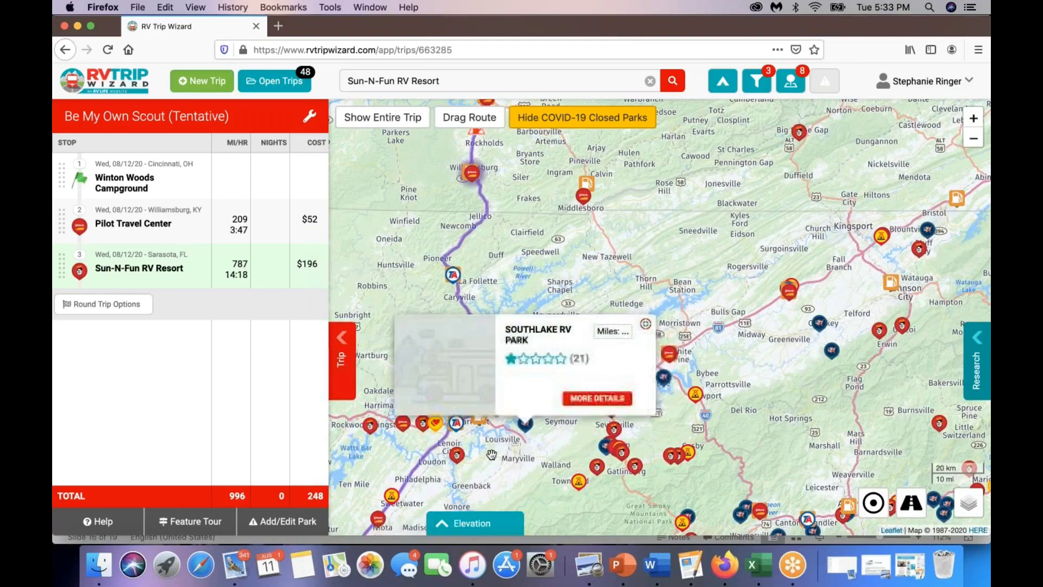
{"action": "left_click_drag", "start_coordinate": [509, 438], "coordinate": [587, 313]}
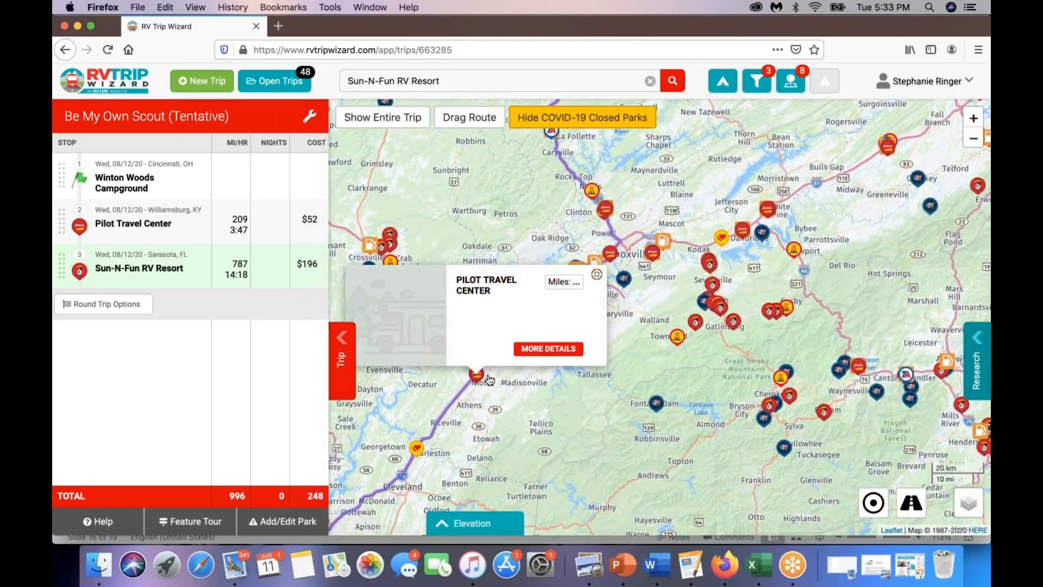
{"action": "mouse_move", "coordinate": [625, 326]}
{"action": "left_mouse_down"}
{"action": "mouse_move", "coordinate": [608, 438]}
{"action": "mouse_move", "coordinate": [607, 392]}
{"action": "left_mouse_up"}
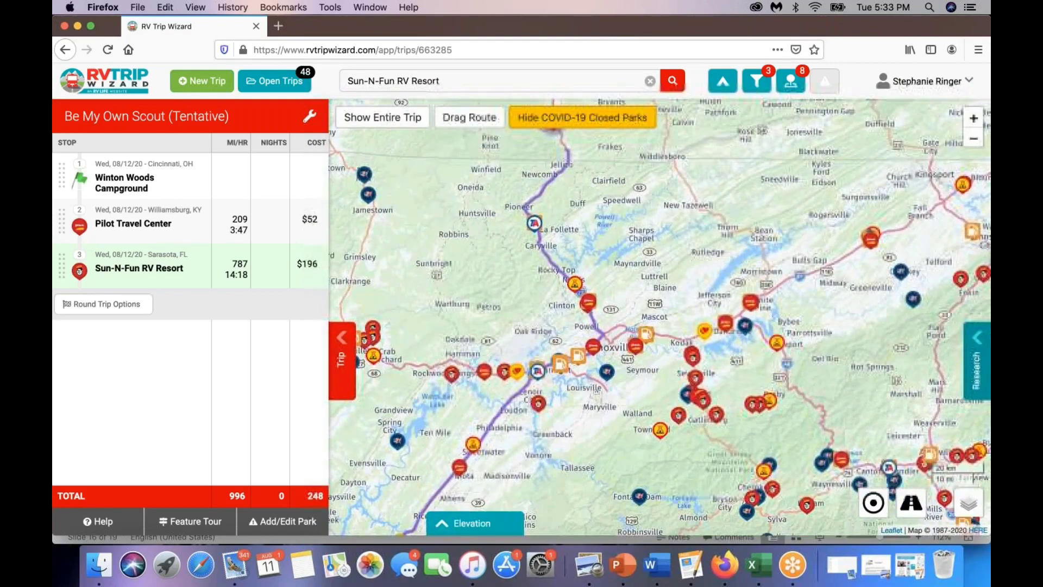
{"action": "mouse_move", "coordinate": [644, 331]}
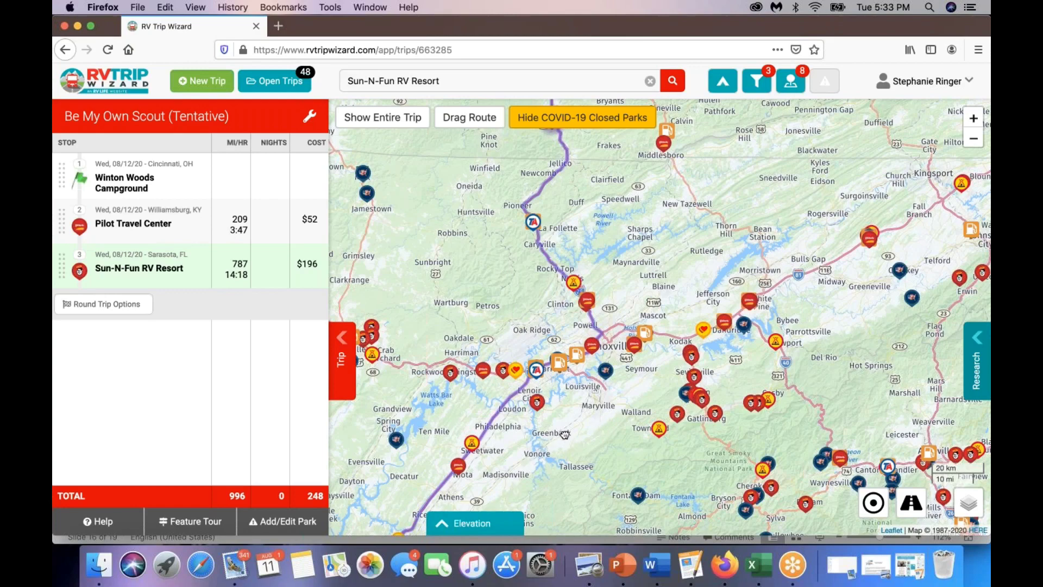
{"action": "left_click_drag", "start_coordinate": [563, 437], "coordinate": [574, 289]}
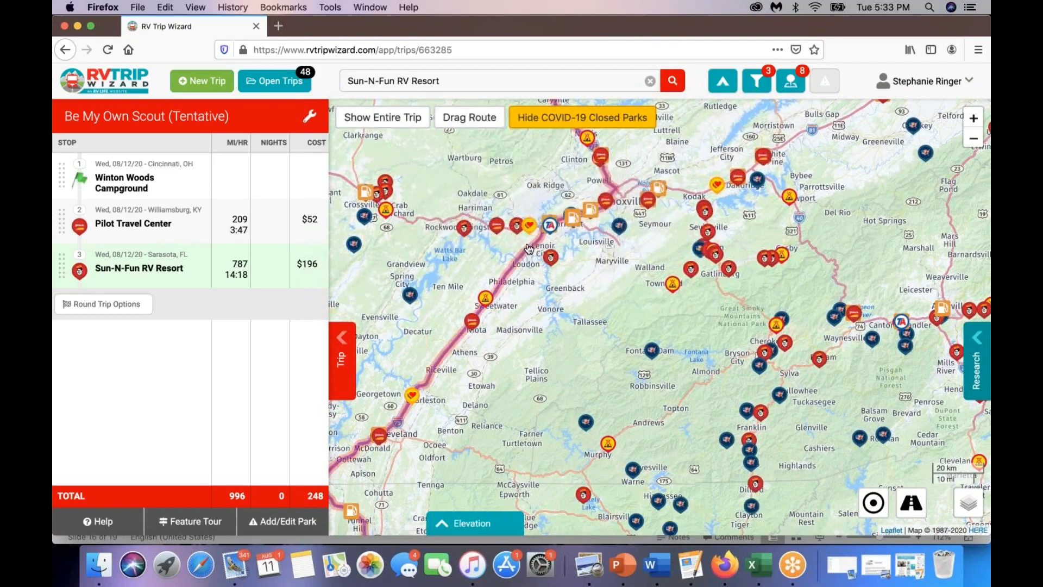
{"action": "mouse_move", "coordinate": [530, 233]}
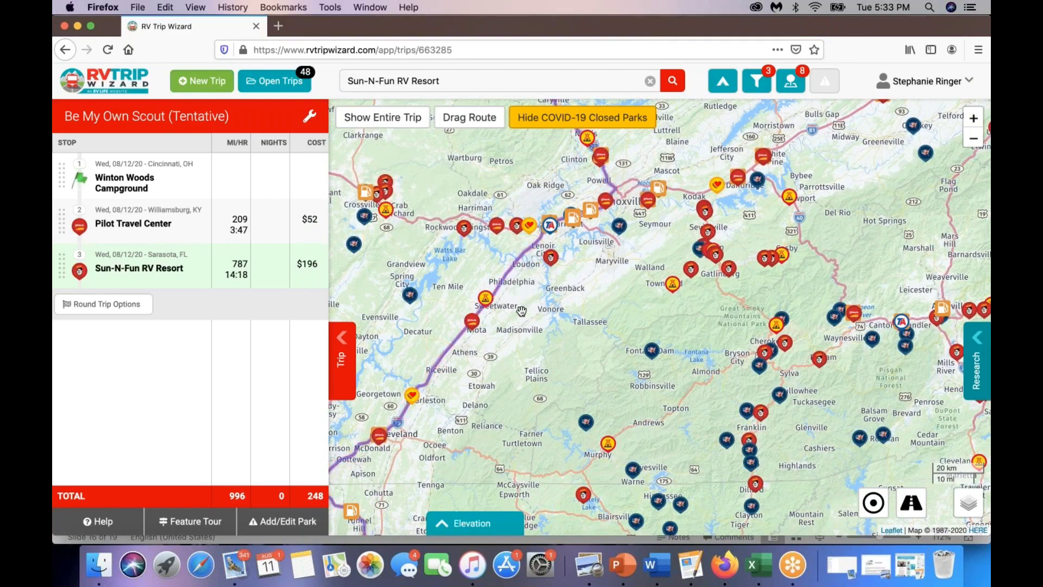
- Open the full details of Soaring Eagle Campground & RV Park near Lenoir City, Tennessee, and browse its photos
{"action": "left_click_drag", "start_coordinate": [508, 333], "coordinate": [506, 342]}
{"action": "mouse_move", "coordinate": [492, 283]}
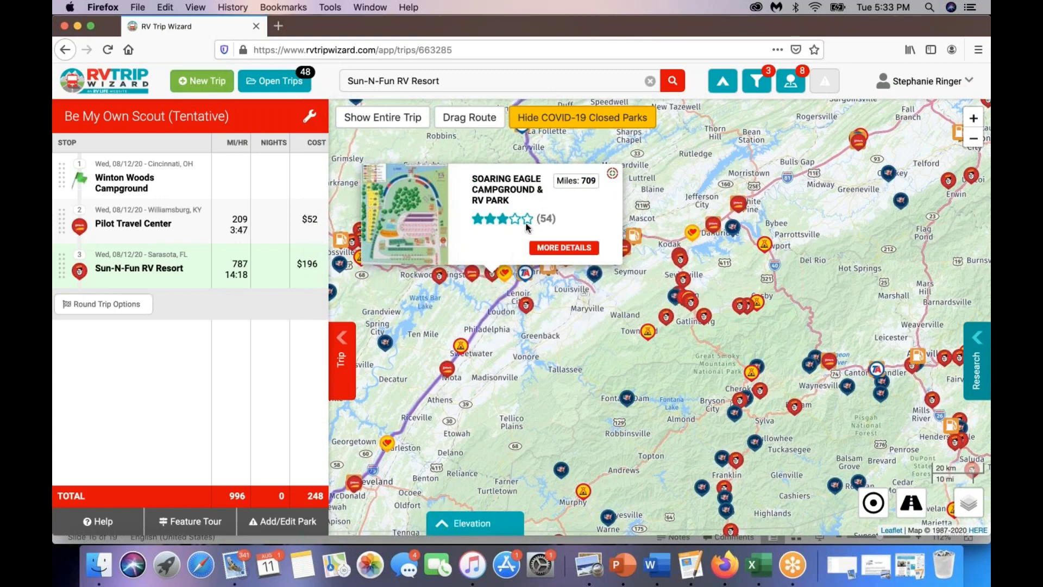
{"action": "left_click", "coordinate": [554, 249]}
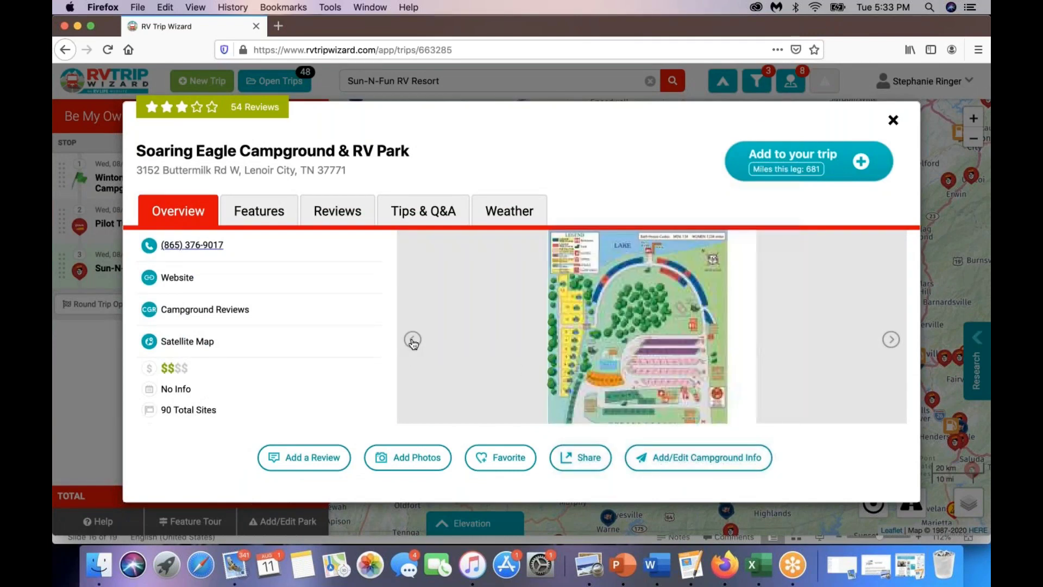
{"action": "left_click", "coordinate": [413, 340]}
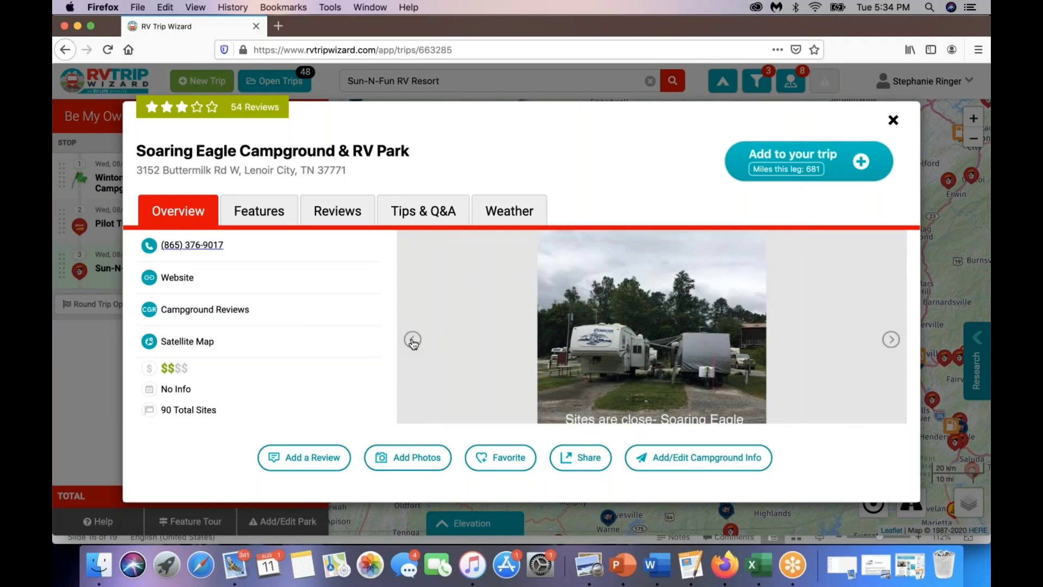
- Review the features, amenities and connectivity of Soaring Eagle Campground & RV Park
{"action": "left_click", "coordinate": [269, 215]}
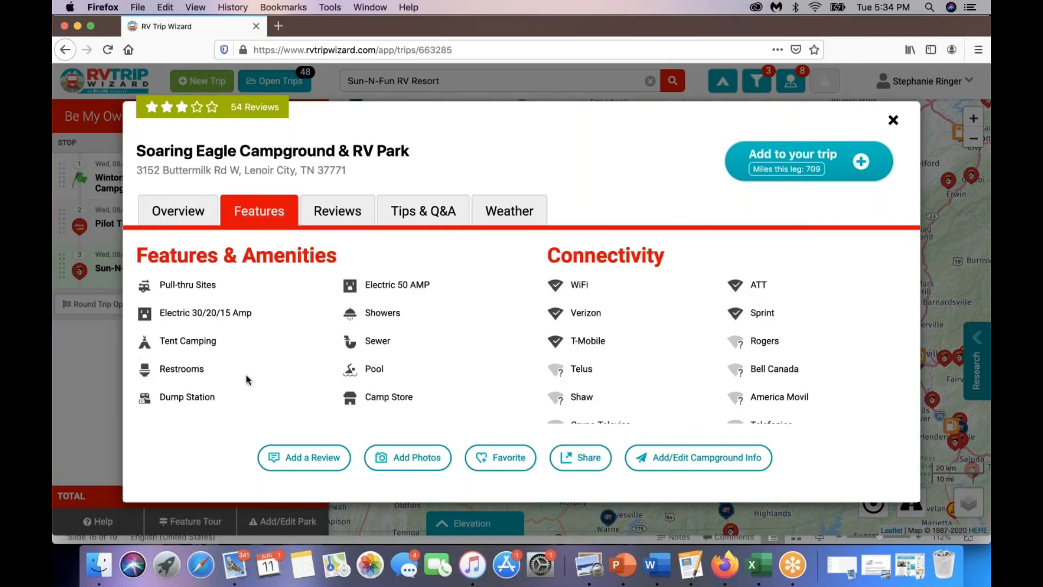
{"action": "scroll", "coordinate": [248, 380], "scroll_direction": "down", "scroll_amount": 1}
{"action": "scroll", "coordinate": [248, 379], "scroll_direction": "up", "scroll_amount": 1}
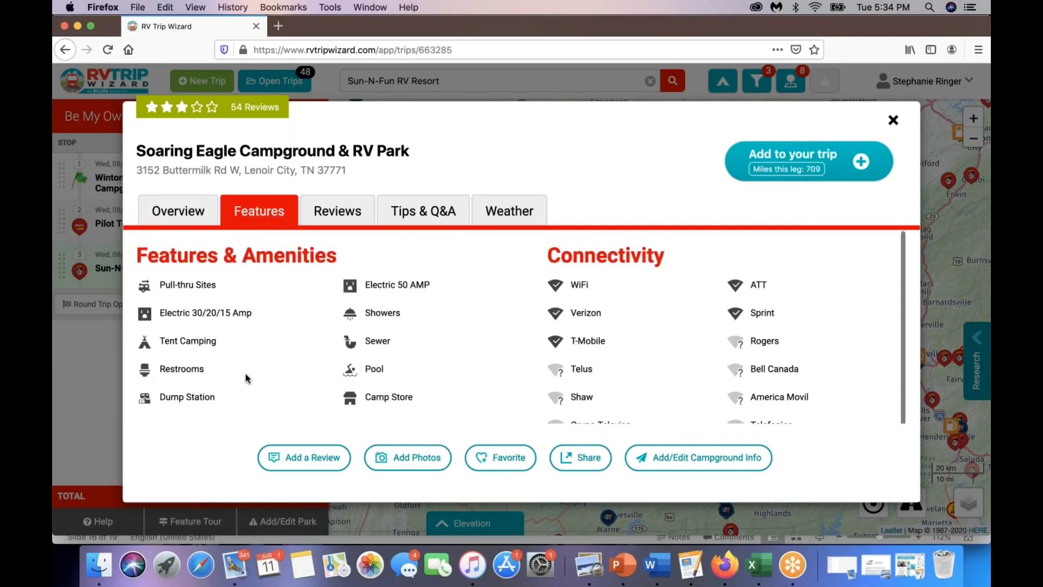
{"action": "scroll", "coordinate": [247, 379], "scroll_direction": "down", "scroll_amount": 1}
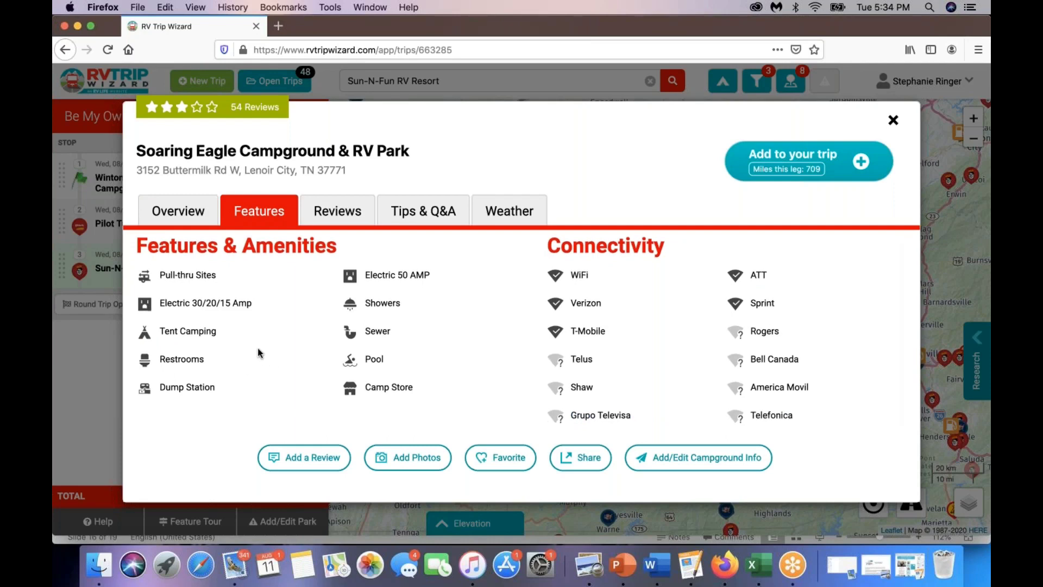
{"action": "scroll", "coordinate": [258, 349], "scroll_direction": "up", "scroll_amount": 1}
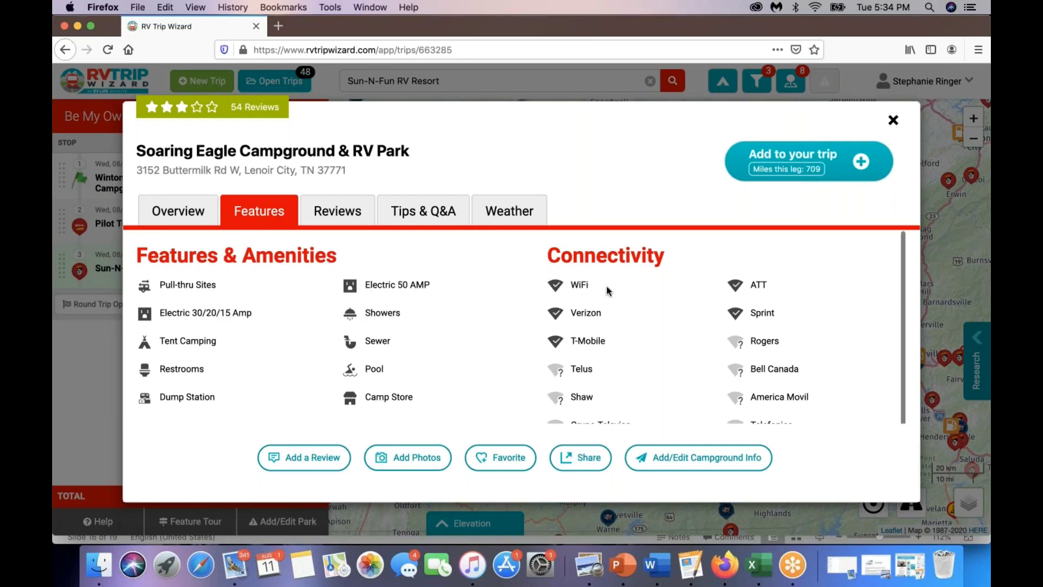
- Add Soaring Eagle Campground & RV Park to the trip for 1 night, placed after stop 2, Pilot Travel Center
{"action": "left_click", "coordinate": [741, 161]}
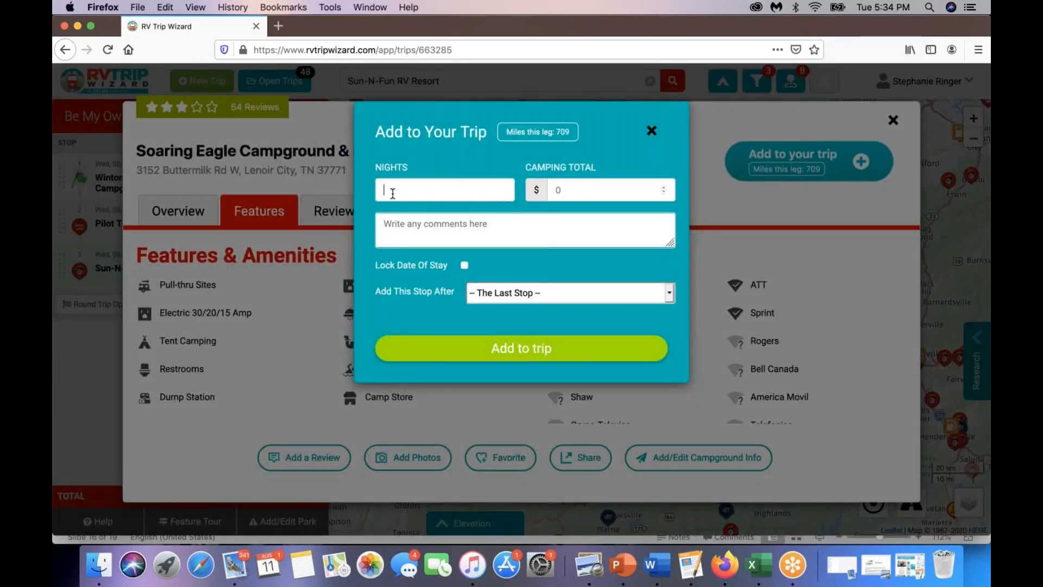
{"action": "type", "text": "1"}
{"action": "left_click", "coordinate": [671, 293]}
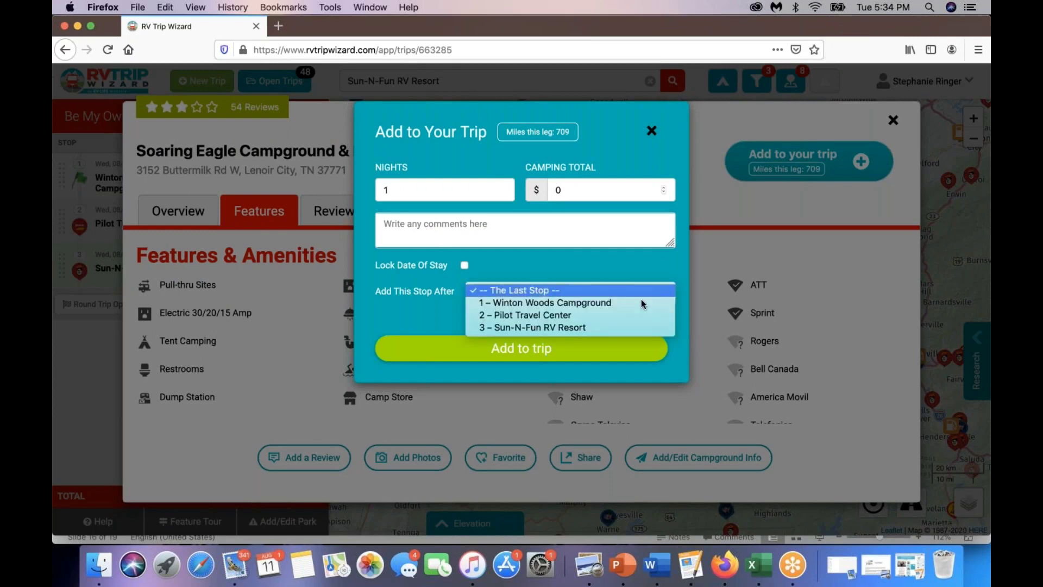
{"action": "left_click", "coordinate": [560, 315]}
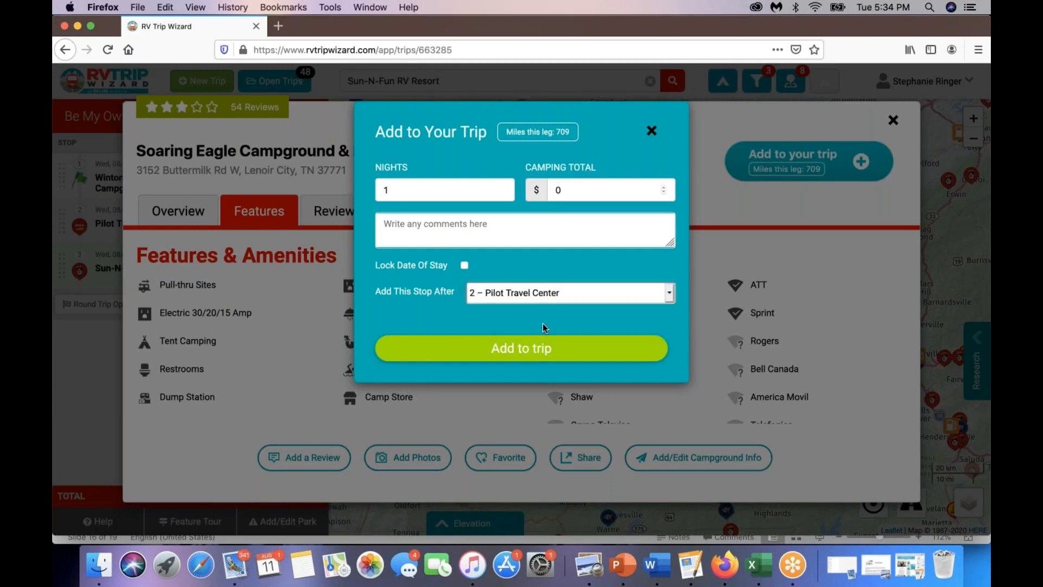
{"action": "left_click", "coordinate": [520, 351]}
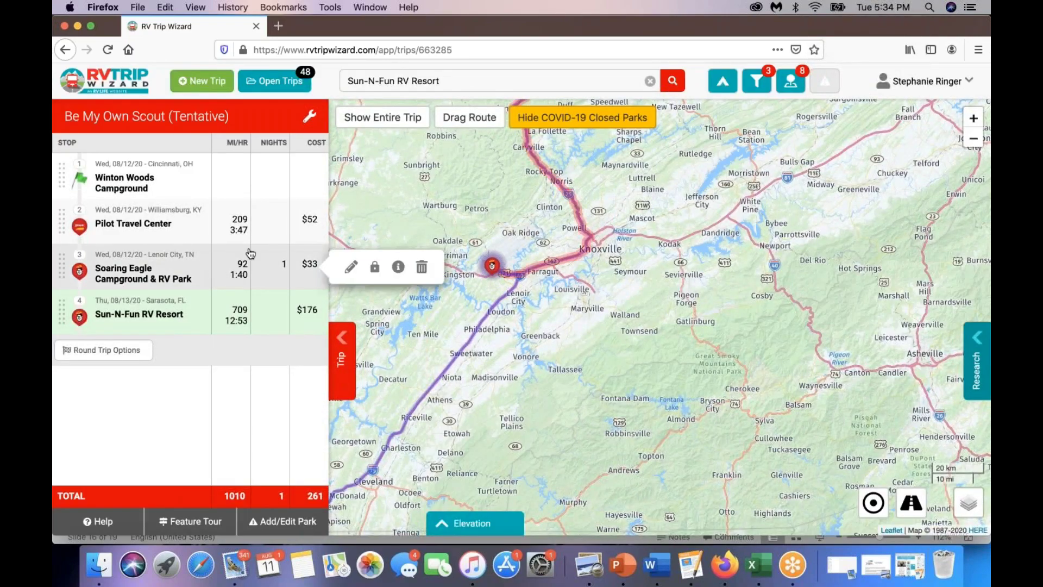
{"action": "mouse_move", "coordinate": [256, 233]}
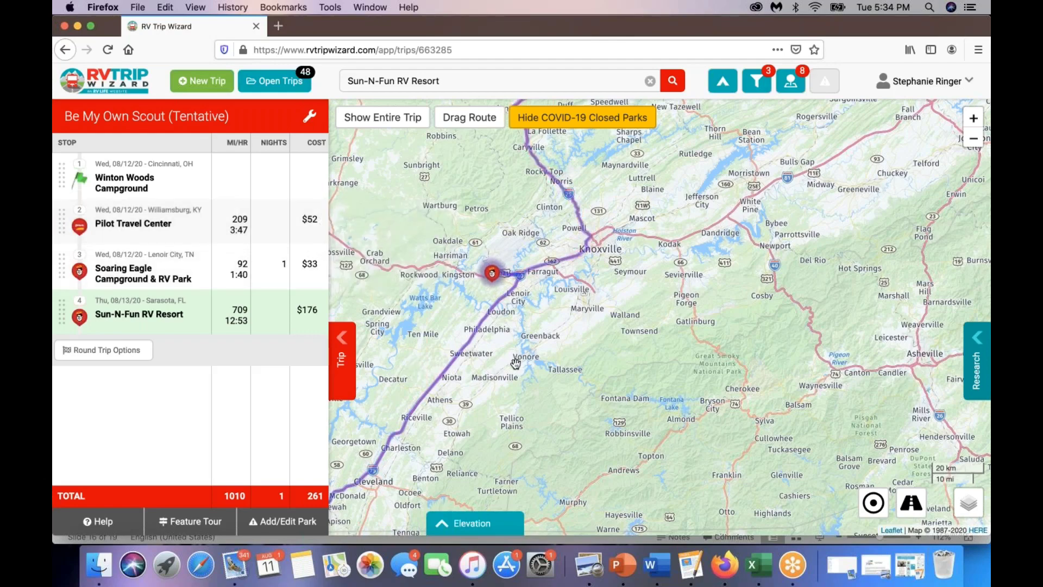
- Examine the campgrounds and fuel stops along the route from Lenoir City through Chattanooga, Atlanta and Macon into southern Georgia
{"action": "left_click_drag", "start_coordinate": [500, 363], "coordinate": [587, 238]}
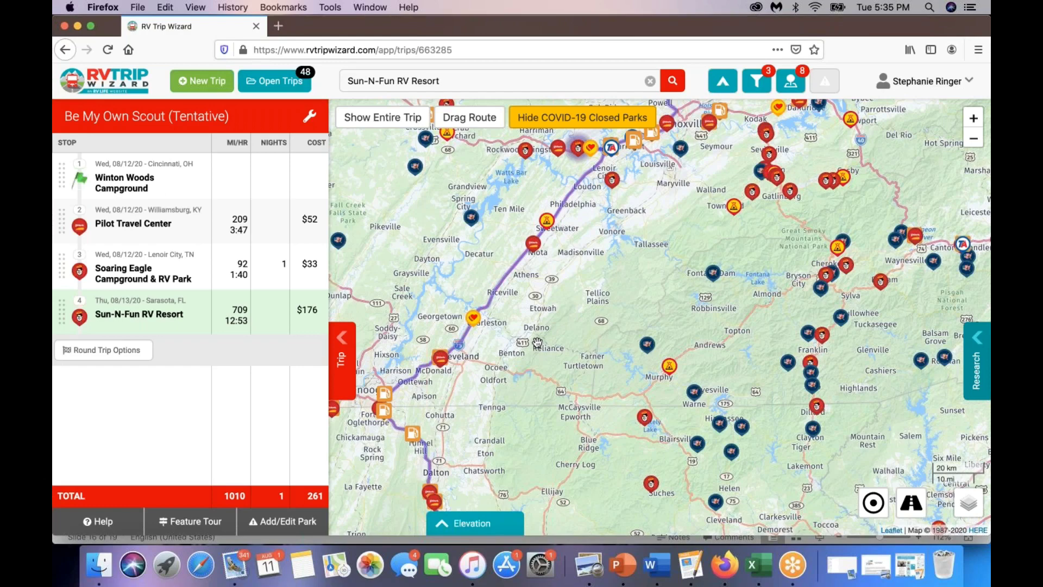
{"action": "left_click_drag", "start_coordinate": [537, 346], "coordinate": [558, 268]}
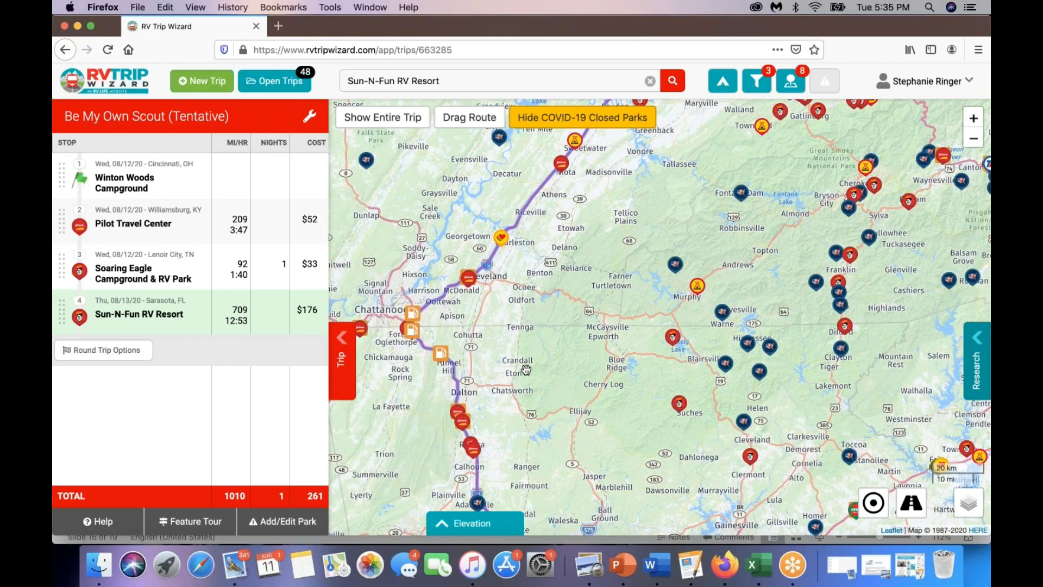
{"action": "left_click_drag", "start_coordinate": [526, 370], "coordinate": [524, 186]}
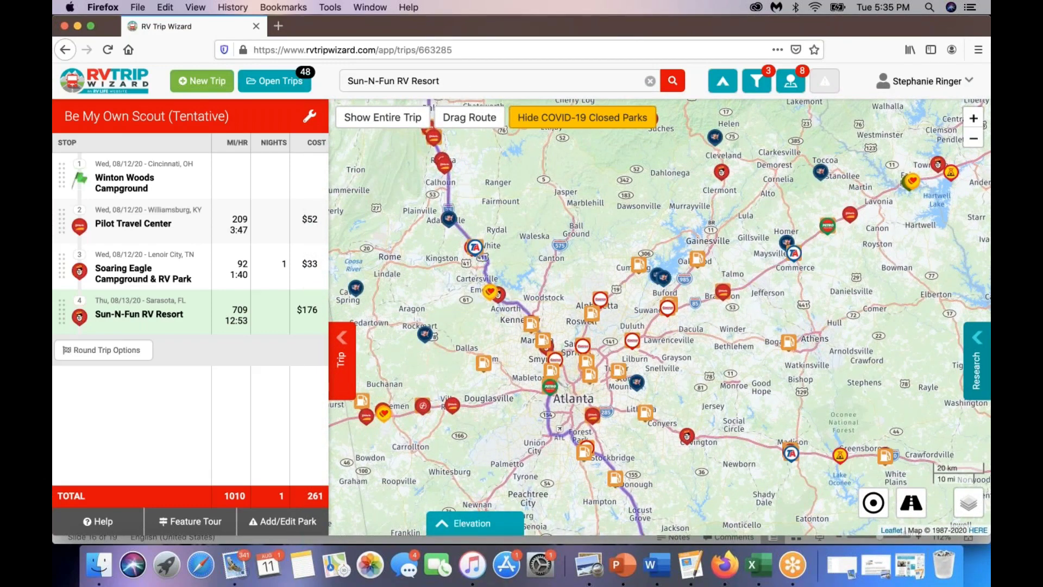
{"action": "left_click_drag", "start_coordinate": [648, 458], "coordinate": [530, 221]}
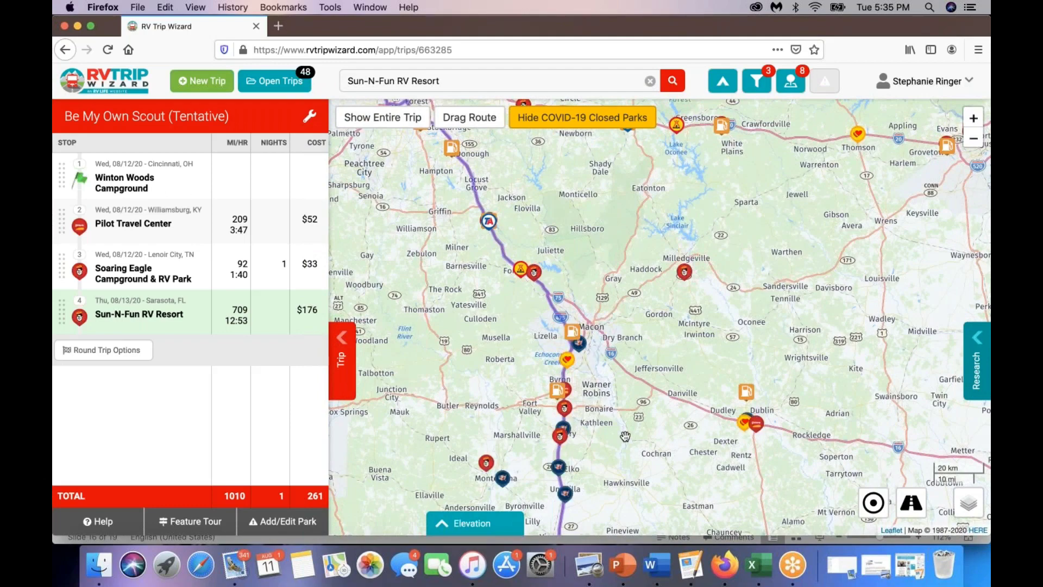
{"action": "left_click_drag", "start_coordinate": [622, 448], "coordinate": [612, 352]}
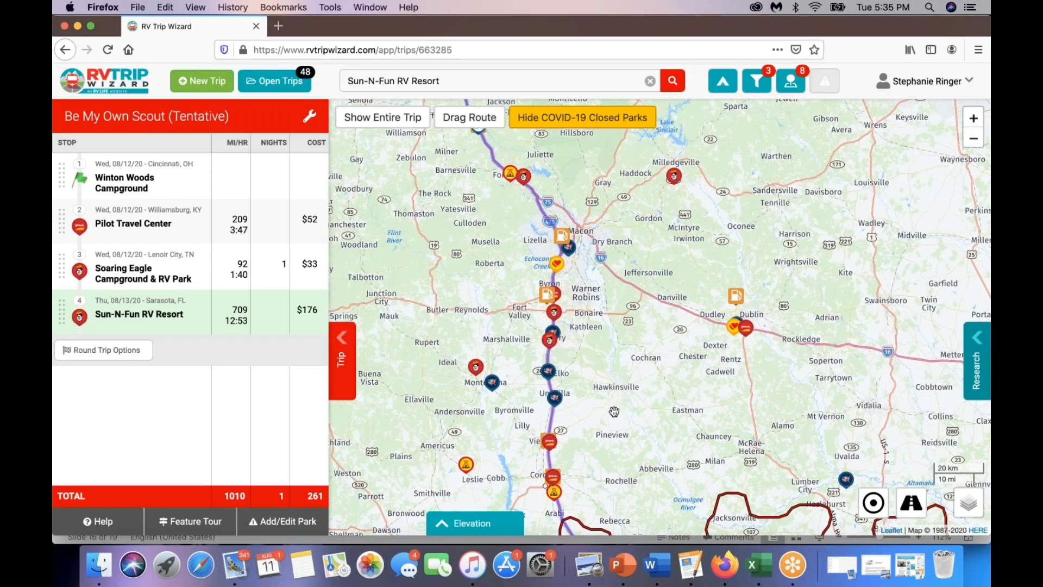
{"action": "scroll", "coordinate": [614, 412], "scroll_direction": "down", "scroll_amount": 2}
{"action": "left_click_drag", "start_coordinate": [613, 426], "coordinate": [603, 382]}
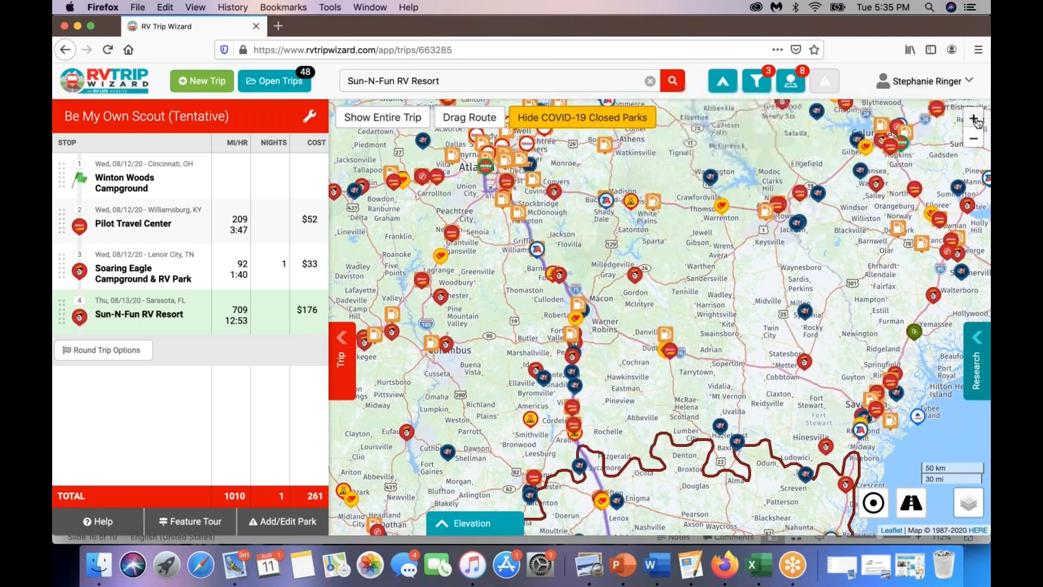
{"action": "left_click", "coordinate": [974, 119]}
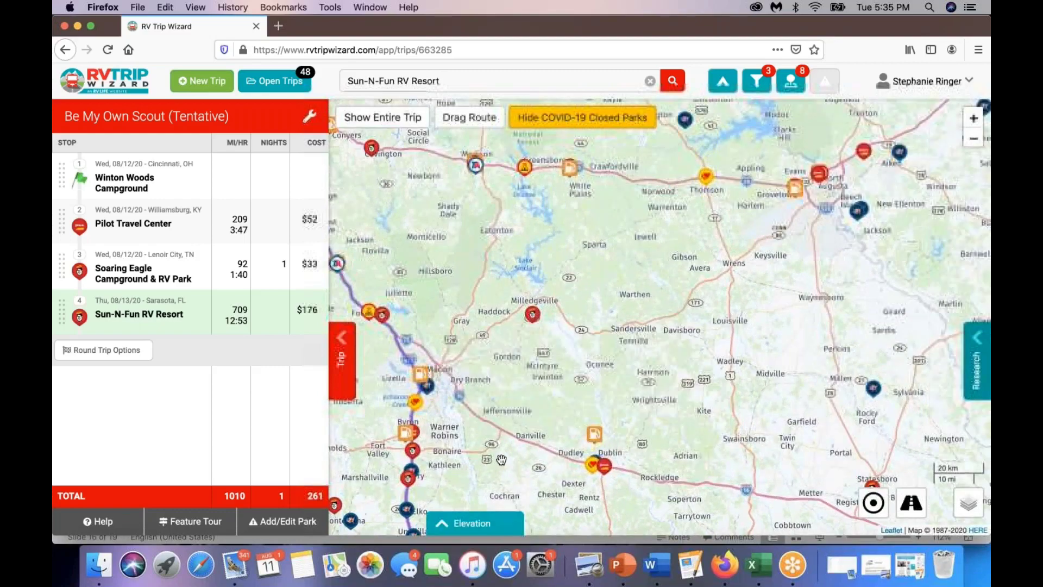
{"action": "mouse_move", "coordinate": [491, 445]}
{"action": "left_mouse_down"}
{"action": "mouse_move", "coordinate": [564, 332]}
{"action": "mouse_move", "coordinate": [582, 218]}
{"action": "left_mouse_up"}
- Locate Twin Oaks RV Park on the route near Elko, Georgia, open its full details and browse its photos
{"action": "left_click", "coordinate": [521, 313]}
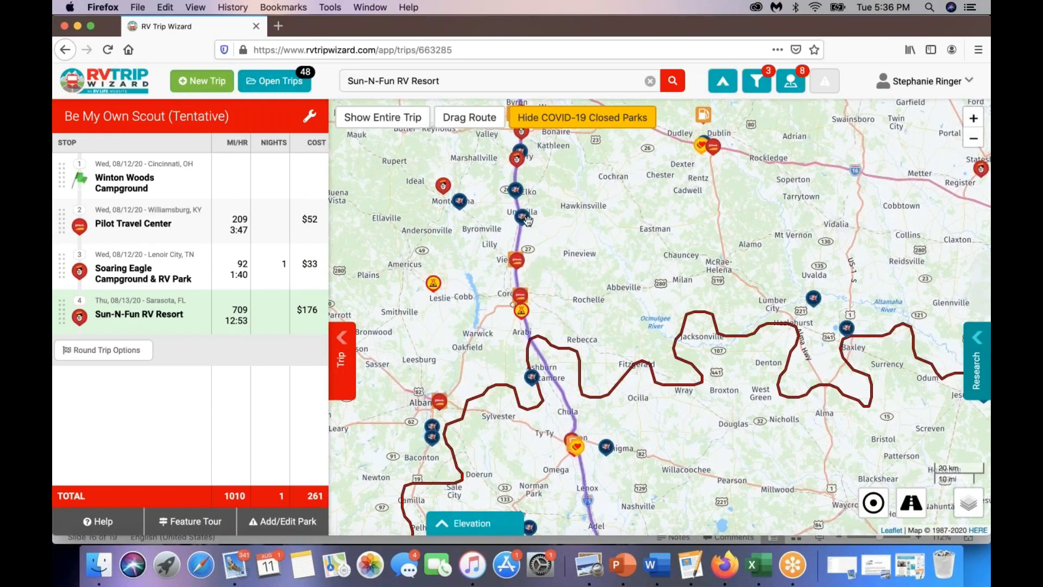
{"action": "mouse_move", "coordinate": [522, 219]}
{"action": "left_click_drag", "start_coordinate": [544, 279], "coordinate": [541, 342]}
{"action": "mouse_move", "coordinate": [513, 262]}
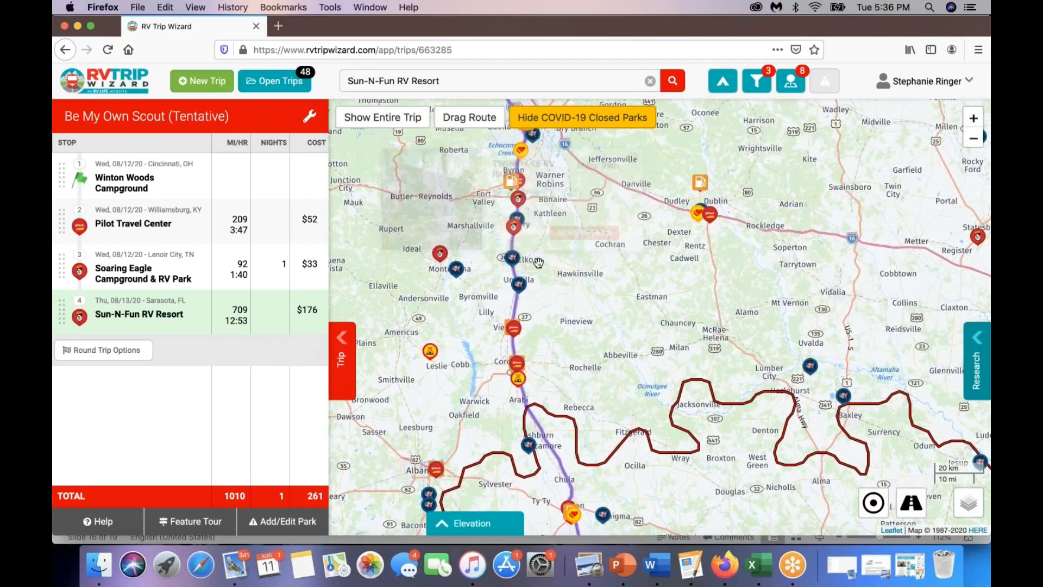
{"action": "left_click_drag", "start_coordinate": [514, 262], "coordinate": [518, 285]}
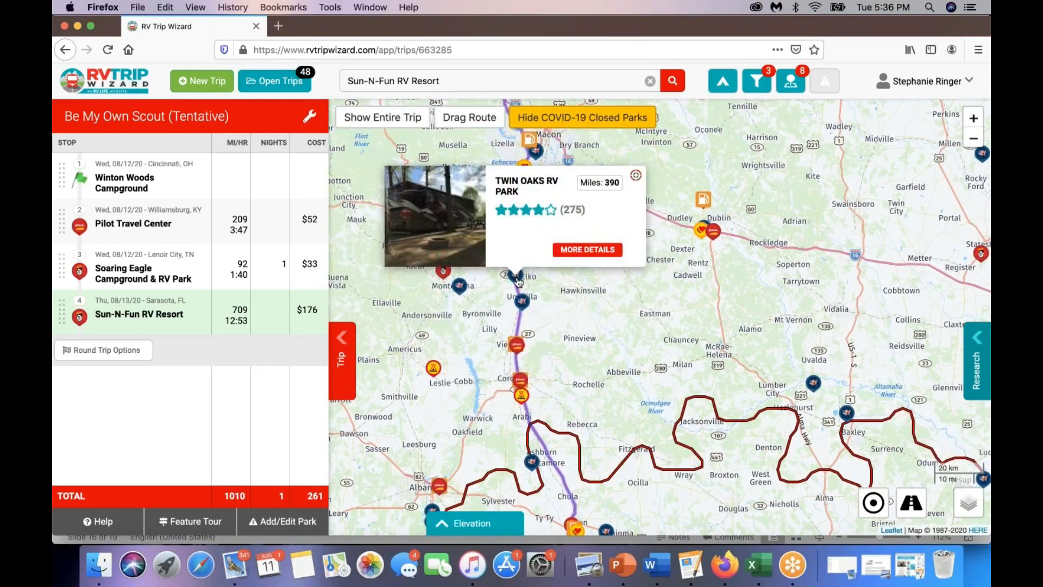
{"action": "left_click", "coordinate": [587, 250]}
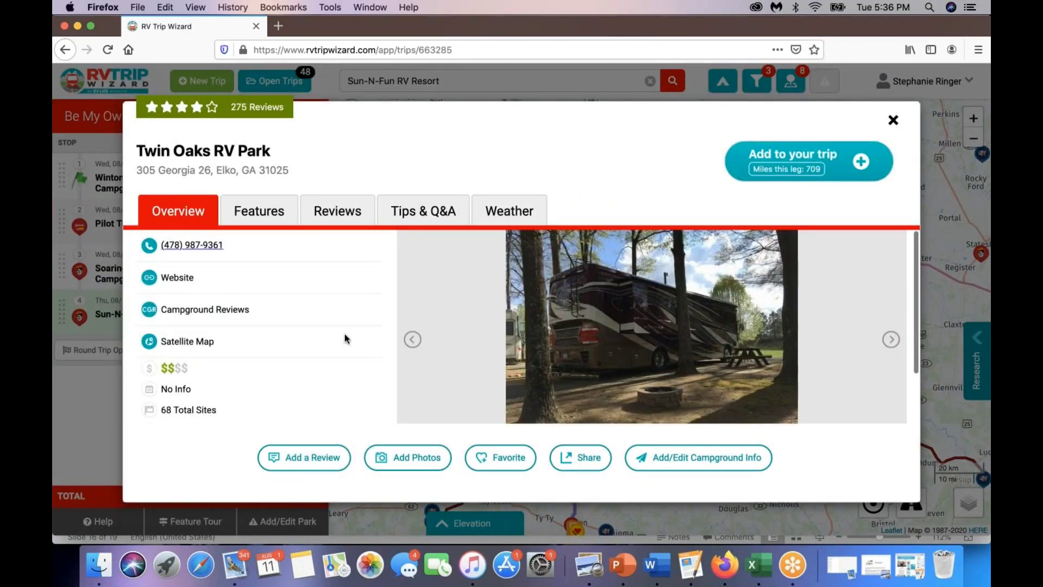
{"action": "left_click", "coordinate": [412, 340]}
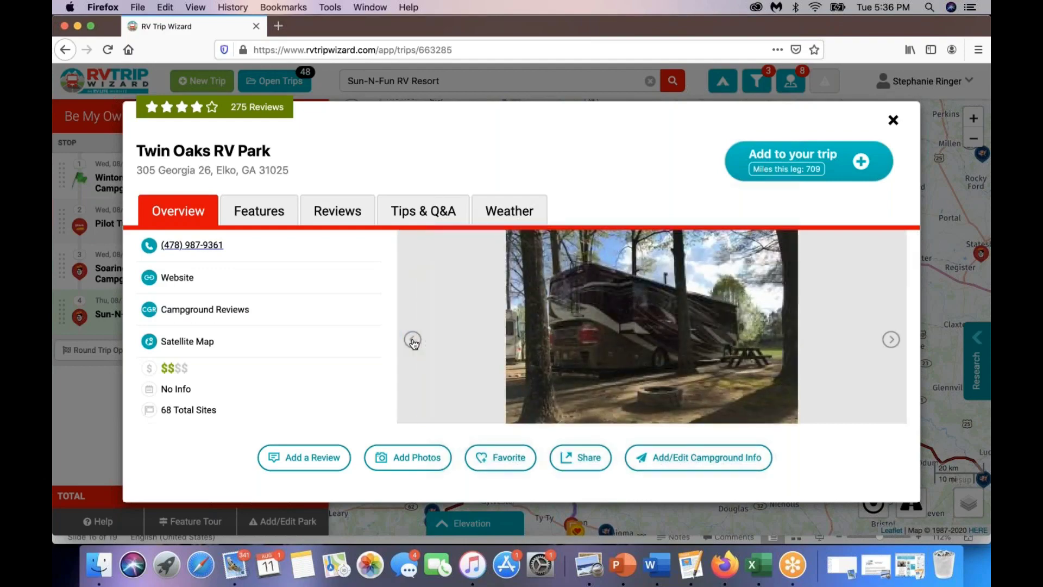
{"action": "left_click", "coordinate": [413, 340]}
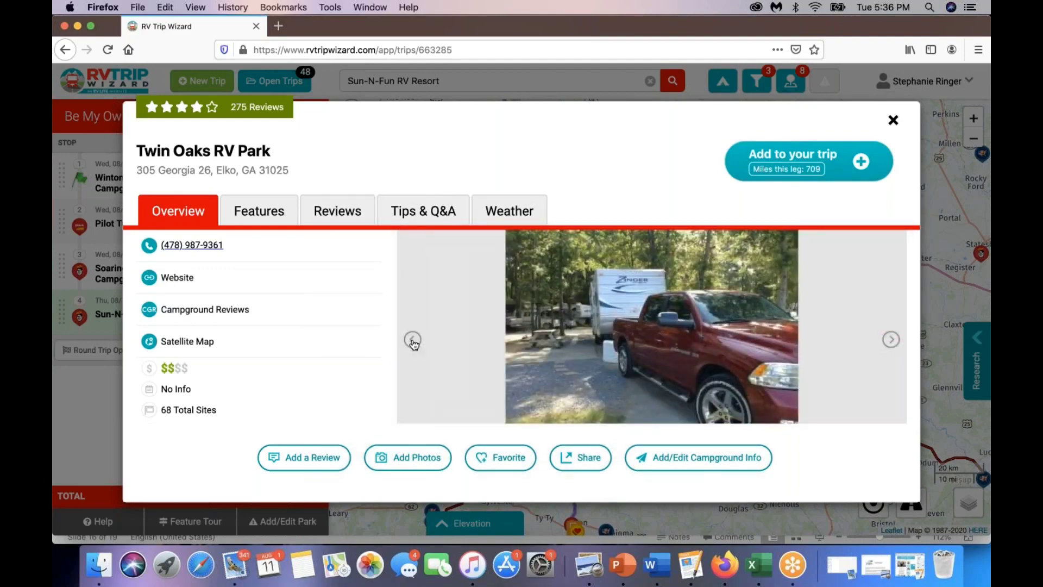
{"action": "left_click", "coordinate": [413, 341]}
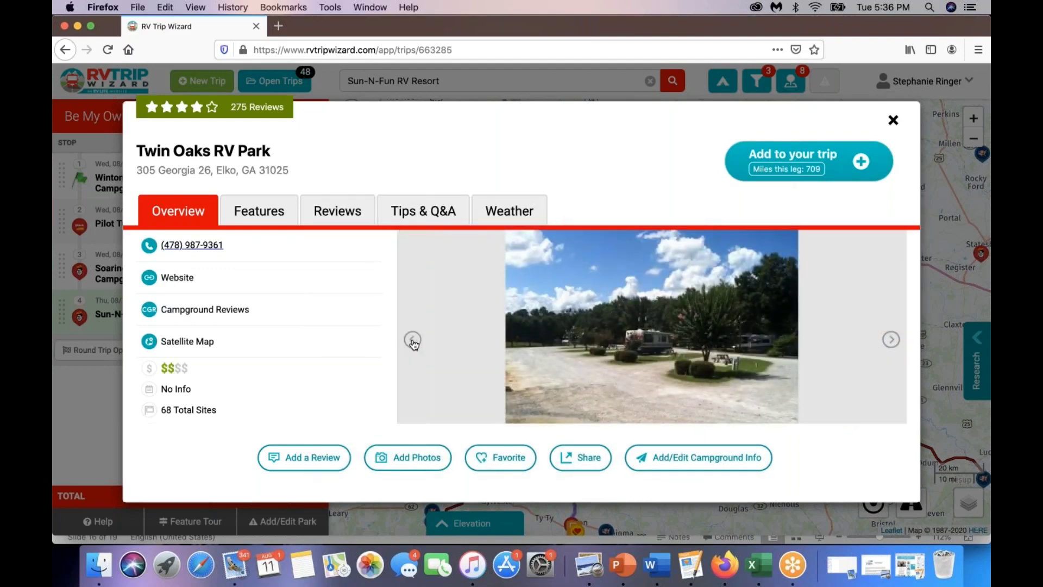
- Review the features, connectivity, guest reviews and RVer tips for Twin Oaks RV Park
{"action": "left_click", "coordinate": [246, 214]}
{"action": "scroll", "coordinate": [276, 324], "scroll_direction": "down", "scroll_amount": 1}
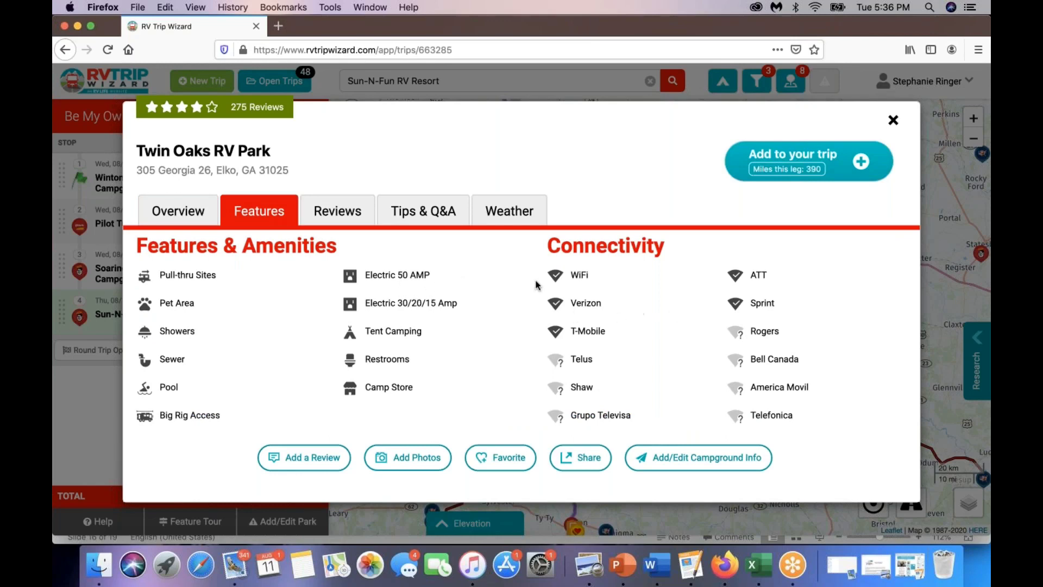
{"action": "left_click", "coordinate": [351, 217]}
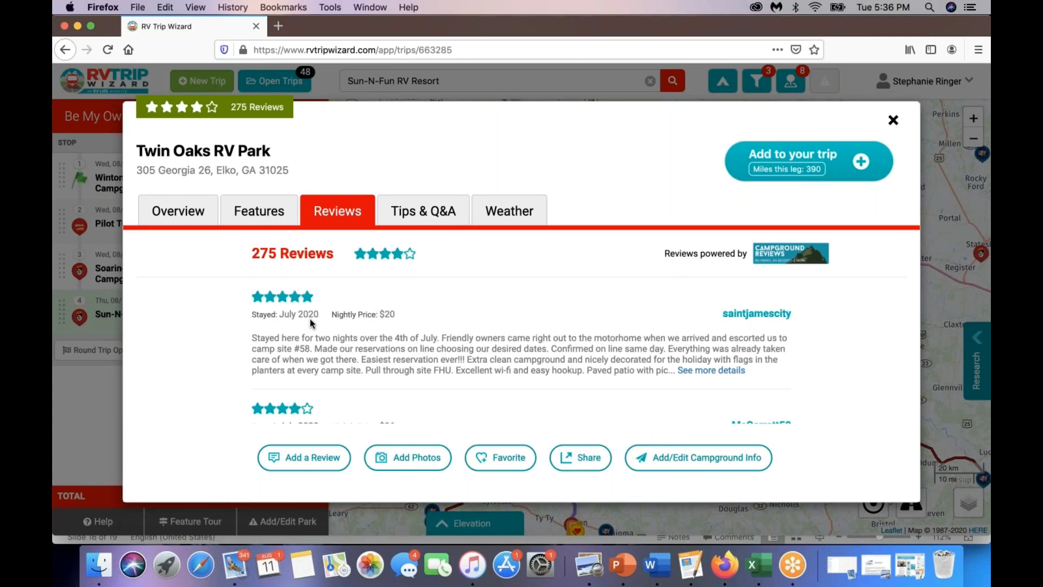
{"action": "left_click", "coordinate": [431, 213]}
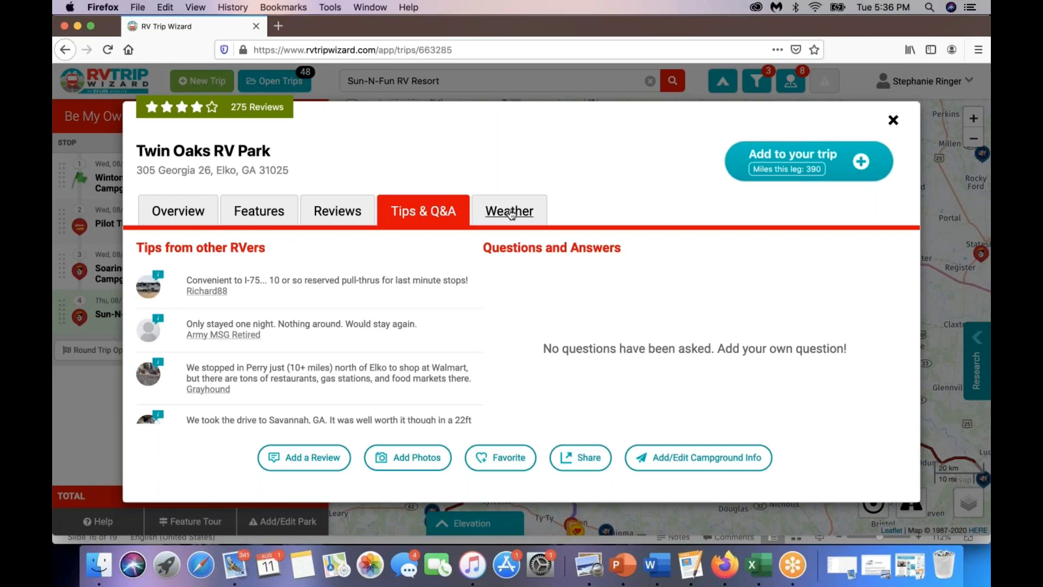
- Add Twin Oaks RV Park to the trip for 1 night, placed after stop 3, Soaring Eagle Campground & RV Park
{"action": "left_click", "coordinate": [754, 155]}
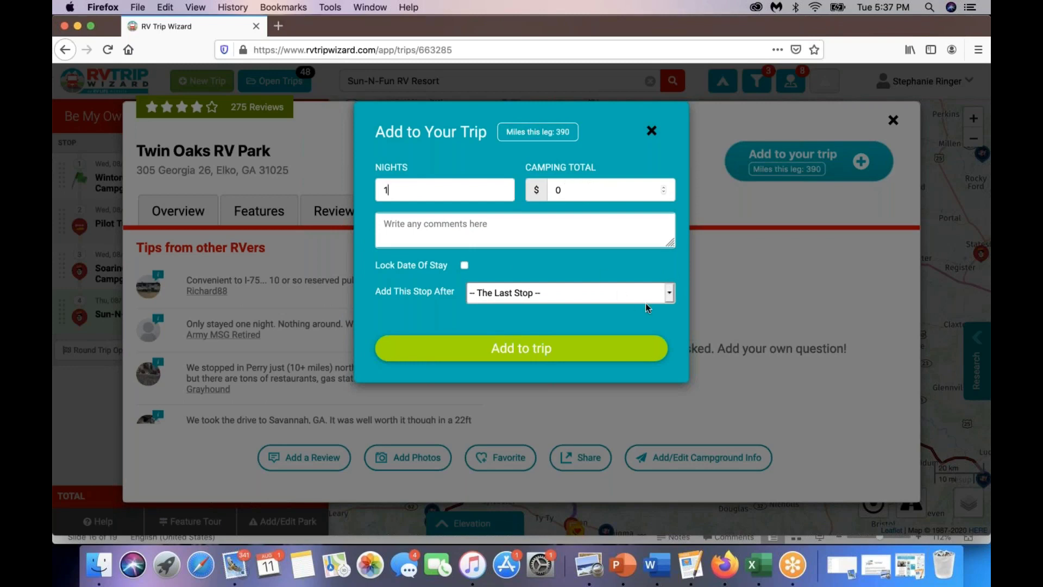
{"action": "left_click", "coordinate": [670, 295]}
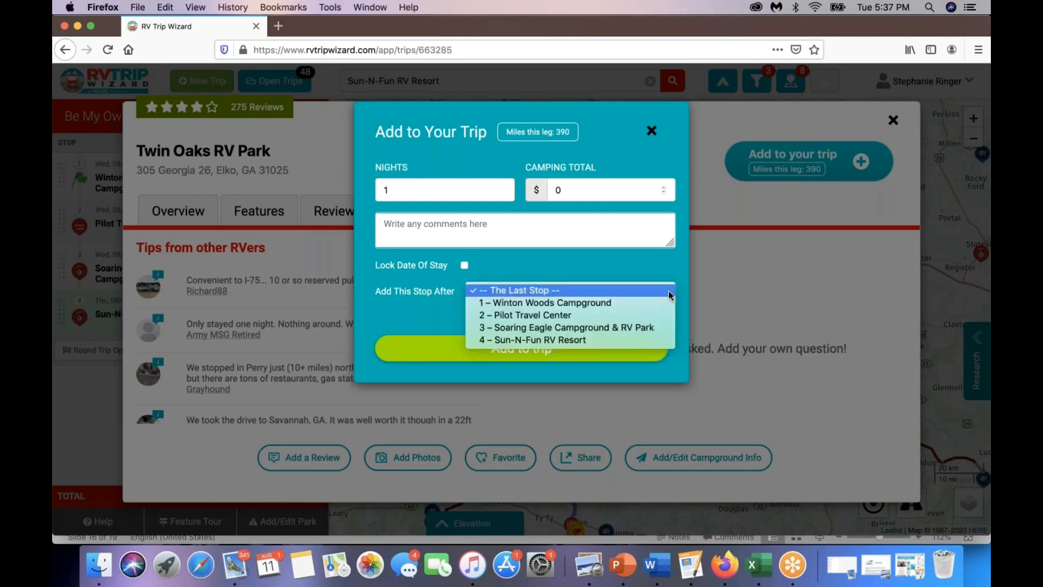
{"action": "left_click", "coordinate": [618, 328]}
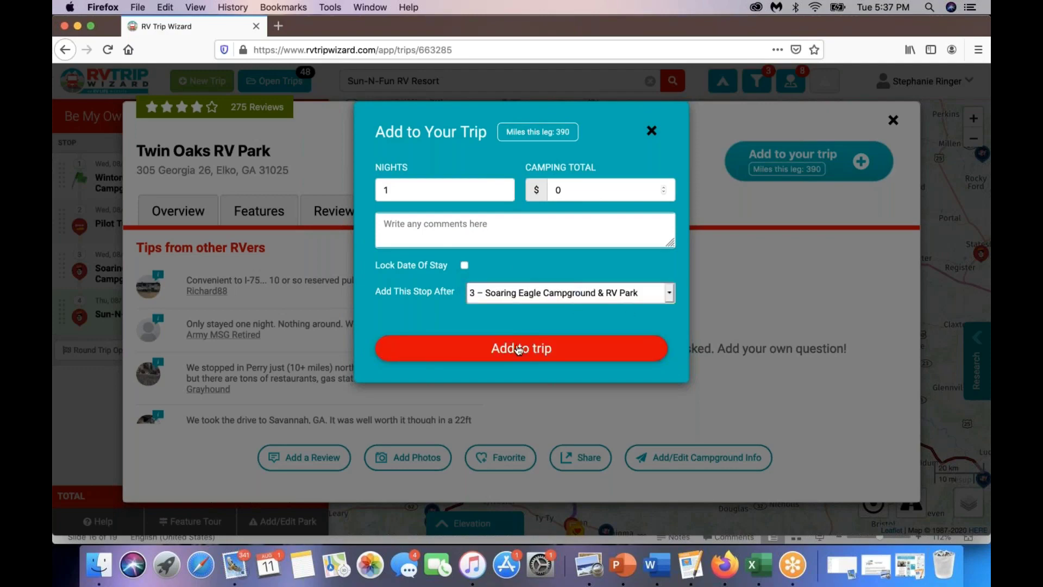
{"action": "left_click", "coordinate": [519, 350]}
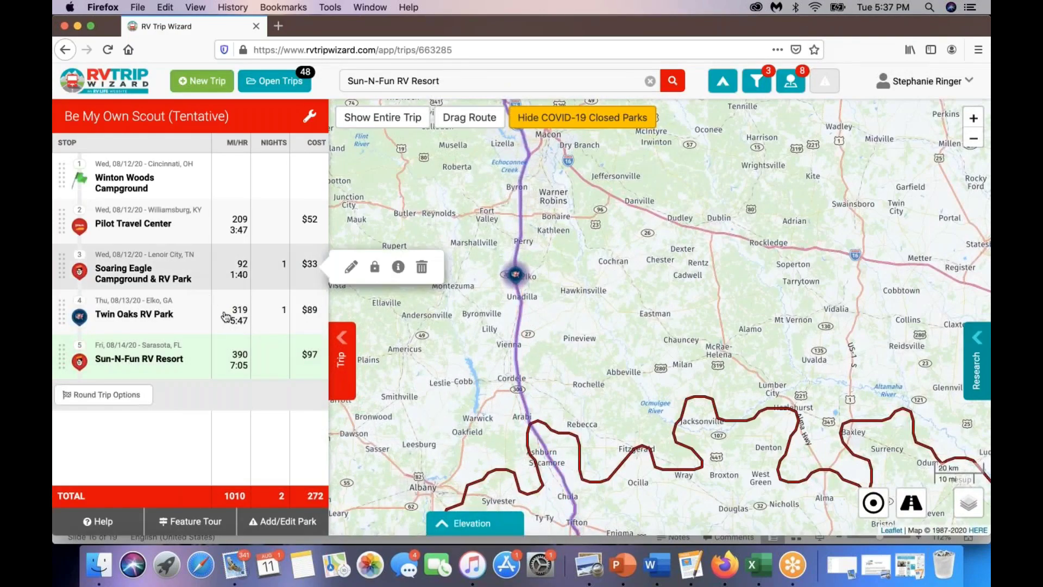
{"action": "mouse_move", "coordinate": [248, 320]}
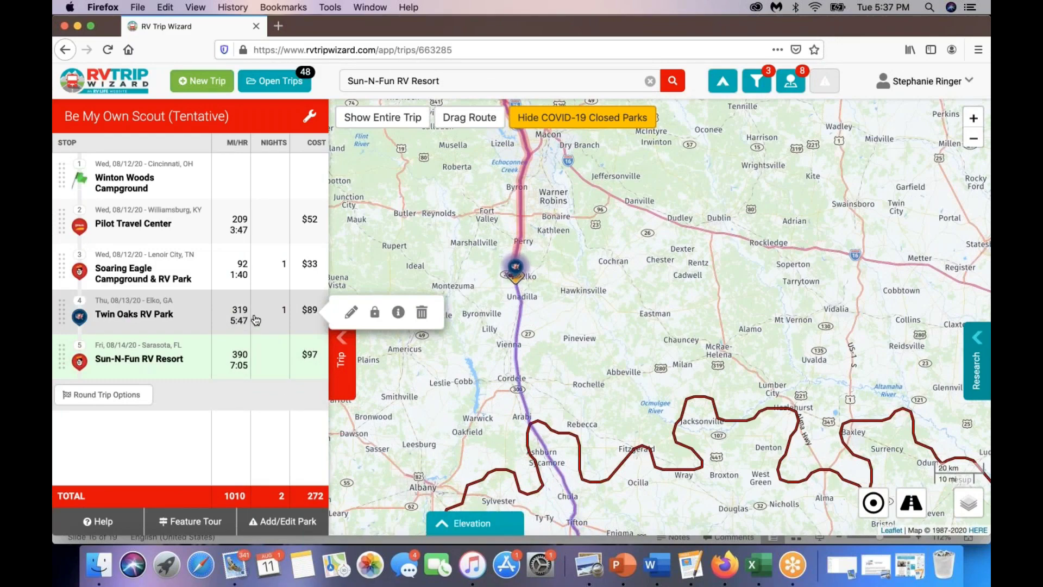
{"action": "mouse_move", "coordinate": [248, 365]}
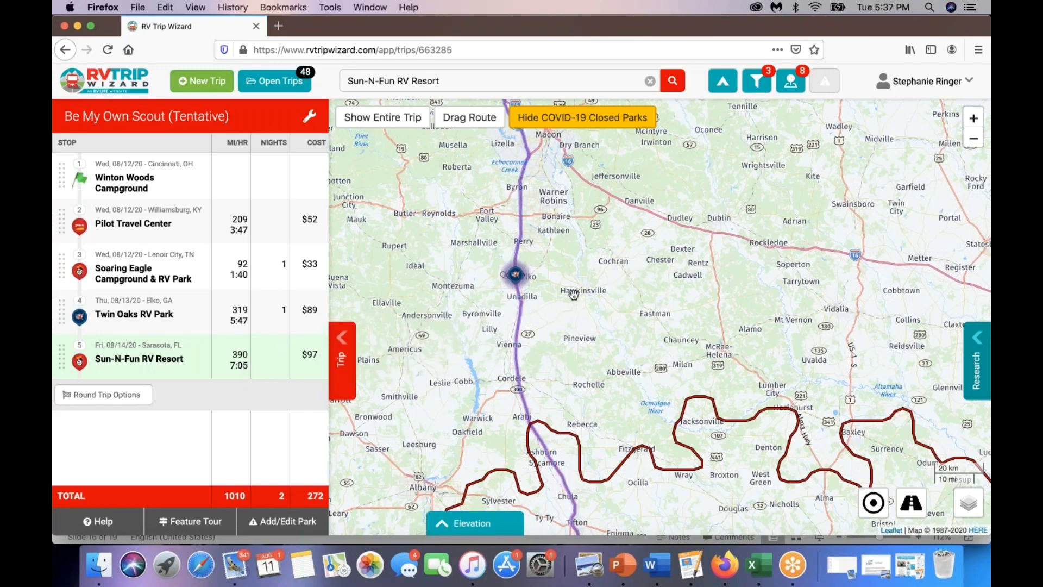
- Open the trip's Send to GPS options, review the GPX and CSV download instructions for each GPS device, and close them
{"action": "left_click", "coordinate": [891, 147]}
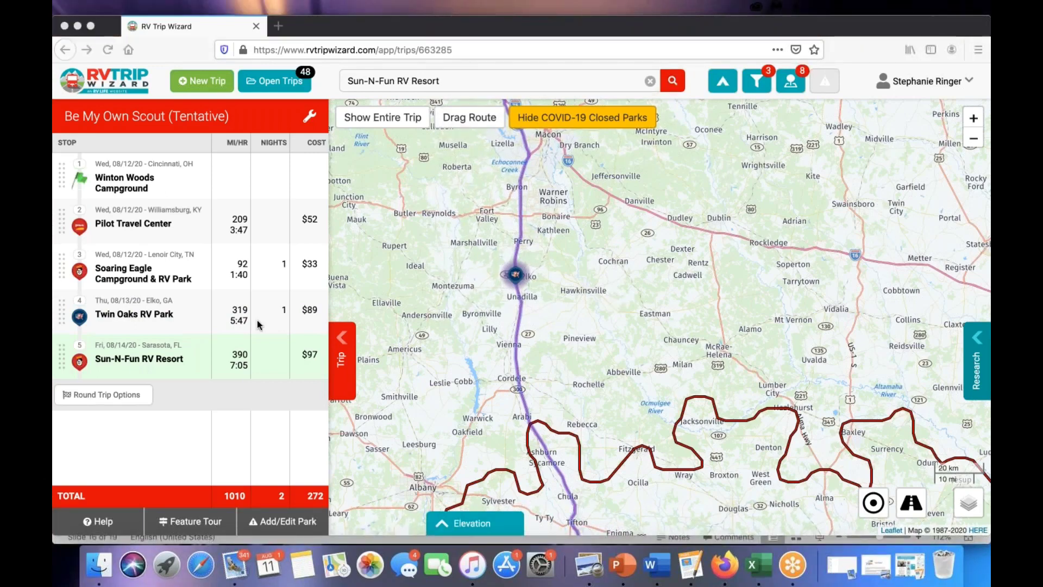
{"action": "left_click", "coordinate": [310, 119]}
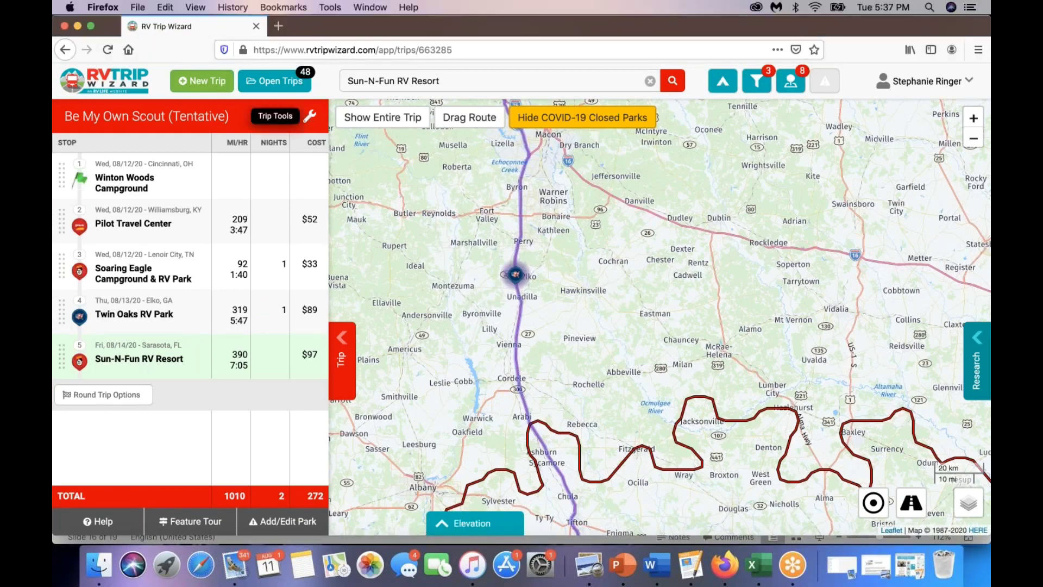
{"action": "left_click", "coordinate": [309, 116]}
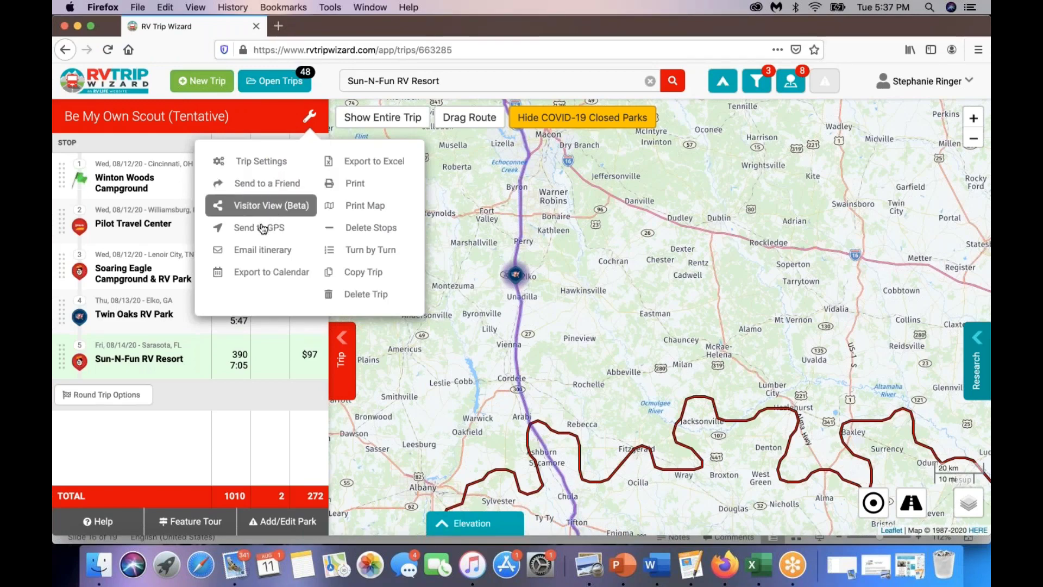
{"action": "left_click", "coordinate": [249, 229]}
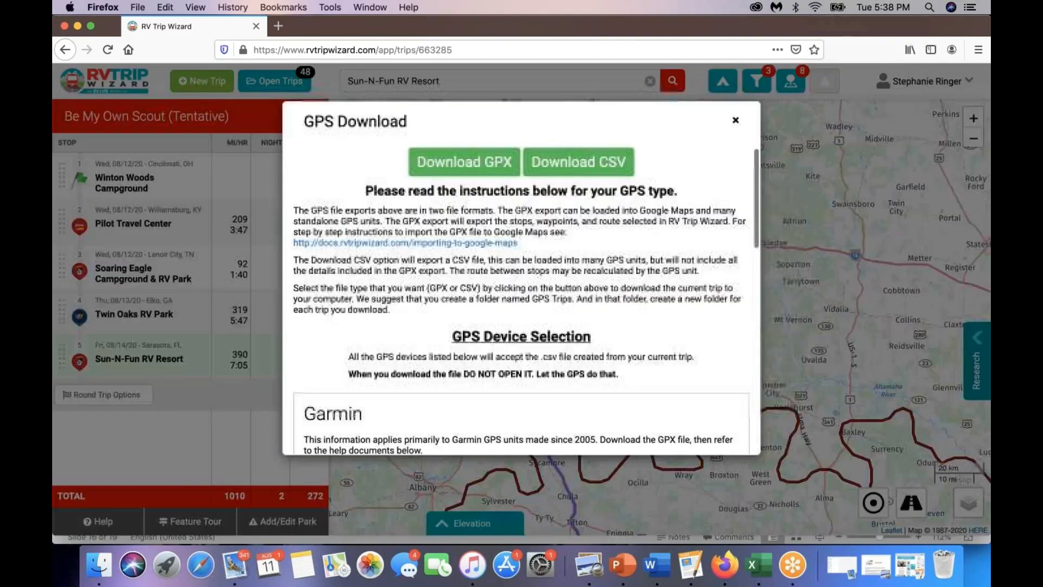
{"action": "scroll", "coordinate": [501, 284], "scroll_direction": "down", "scroll_amount": 3}
{"action": "scroll", "coordinate": [500, 285], "scroll_direction": "down", "scroll_amount": 5}
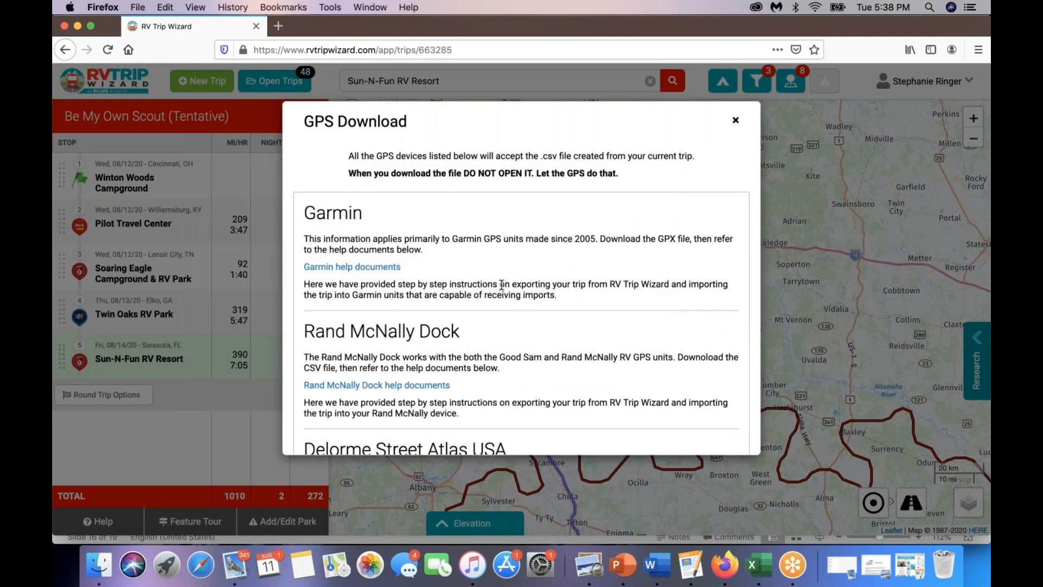
{"action": "scroll", "coordinate": [503, 295], "scroll_direction": "down", "scroll_amount": 3}
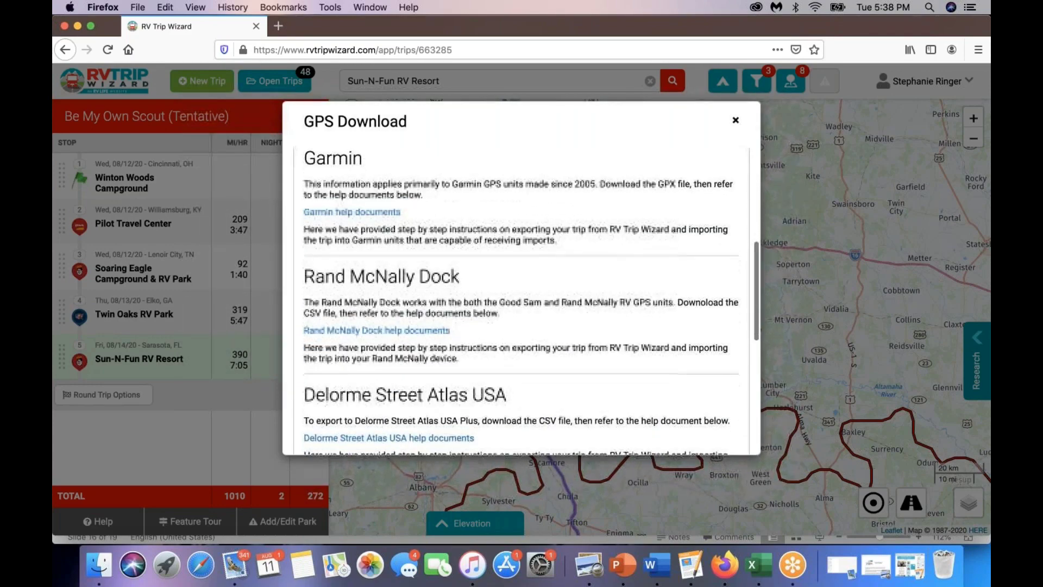
{"action": "scroll", "coordinate": [520, 302], "scroll_direction": "down", "scroll_amount": 5}
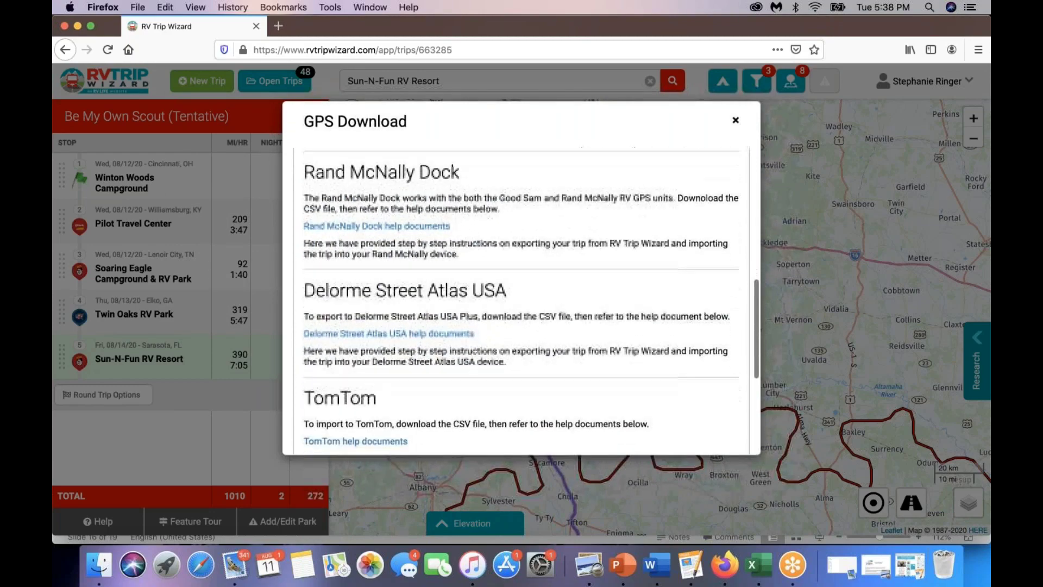
{"action": "scroll", "coordinate": [520, 302], "scroll_direction": "down", "scroll_amount": 8}
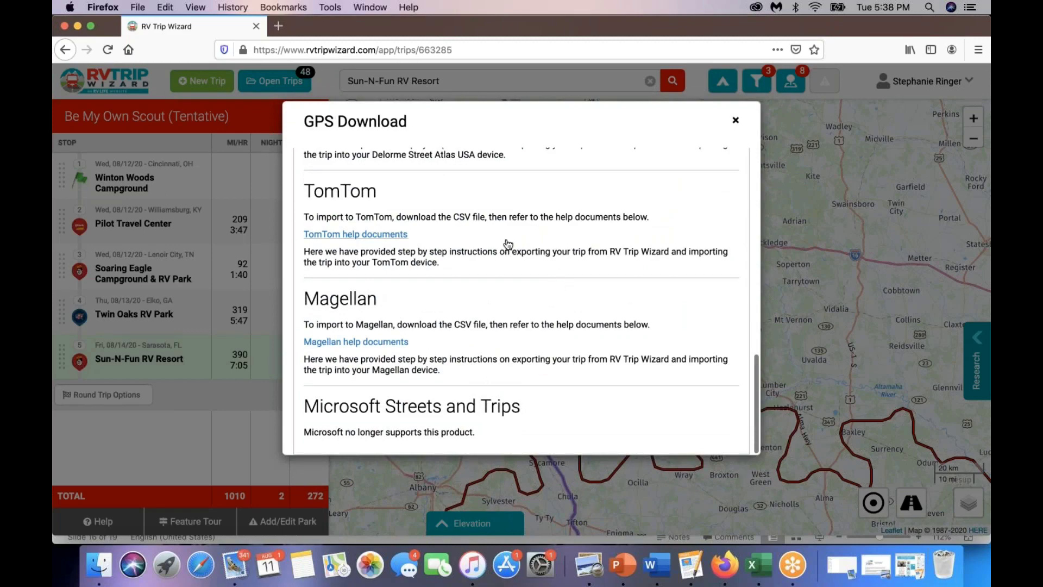
{"action": "scroll", "coordinate": [508, 243], "scroll_direction": "up", "scroll_amount": 15}
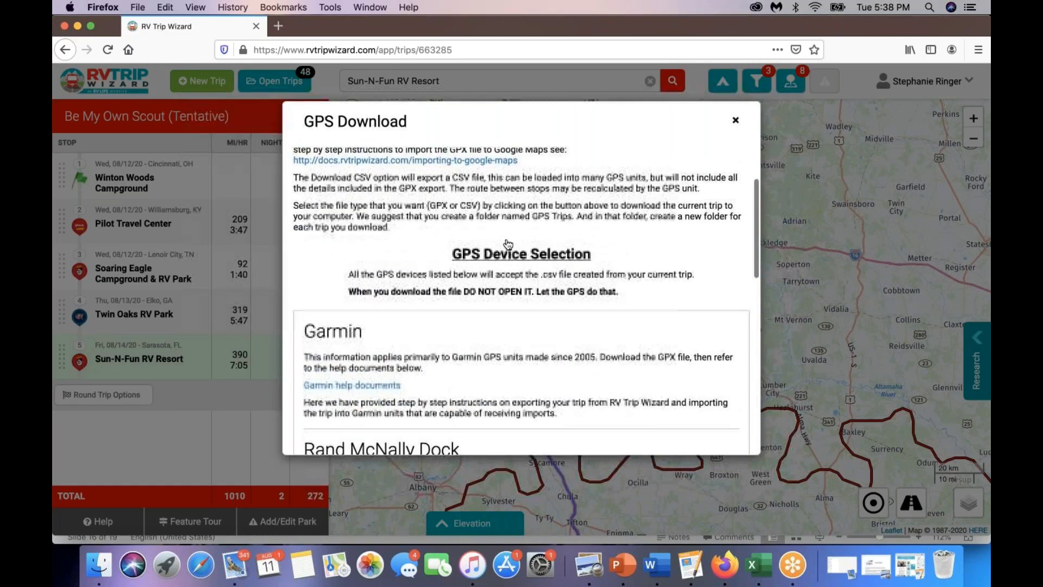
{"action": "scroll", "coordinate": [508, 242], "scroll_direction": "up", "scroll_amount": 2}
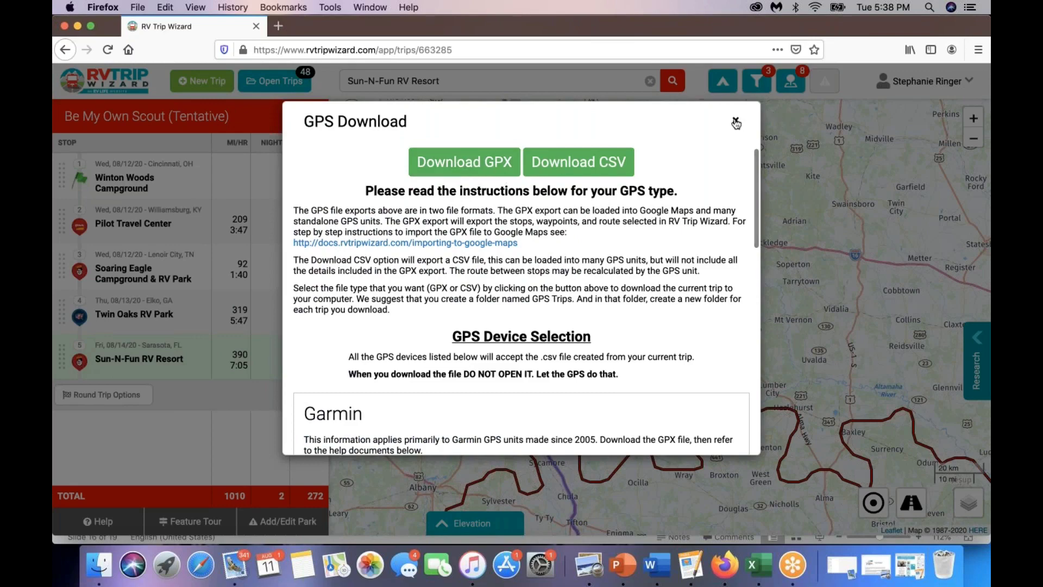
{"action": "left_click", "coordinate": [736, 124]}
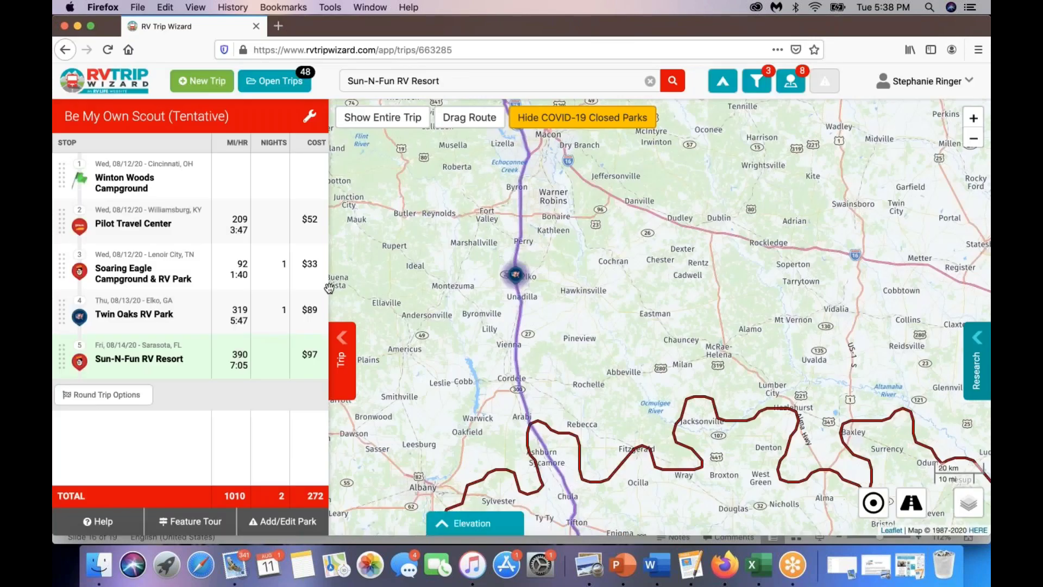
- Review the trip's turn-by-turn directions from Winton Woods Campground through the Soaring Eagle to Twin Oaks RV Park section, and close them
{"action": "mouse_move", "coordinate": [264, 309]}
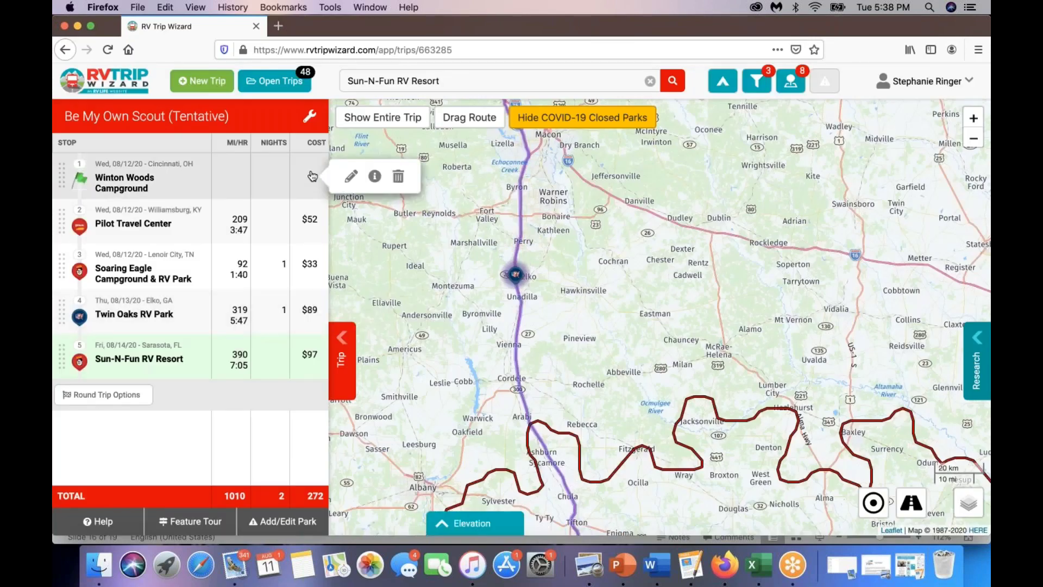
{"action": "left_click", "coordinate": [310, 120]}
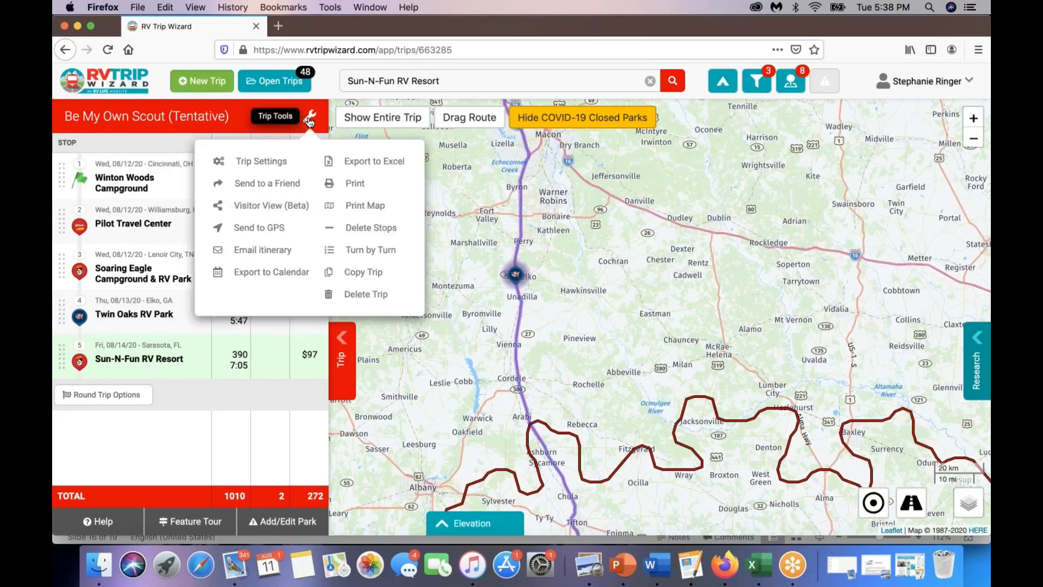
{"action": "left_click", "coordinate": [359, 250]}
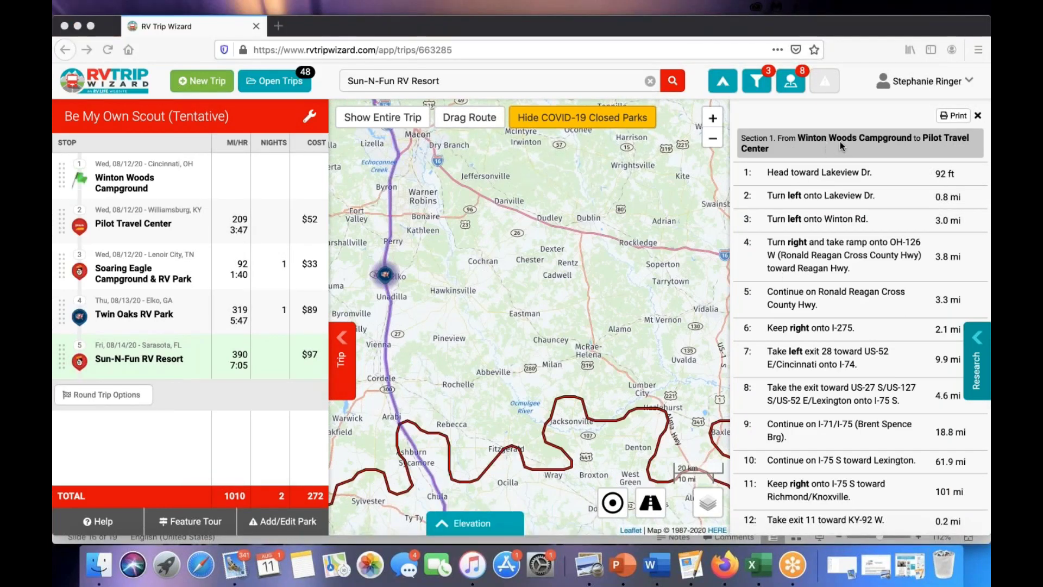
{"action": "scroll", "coordinate": [815, 237], "scroll_direction": "down", "scroll_amount": 5}
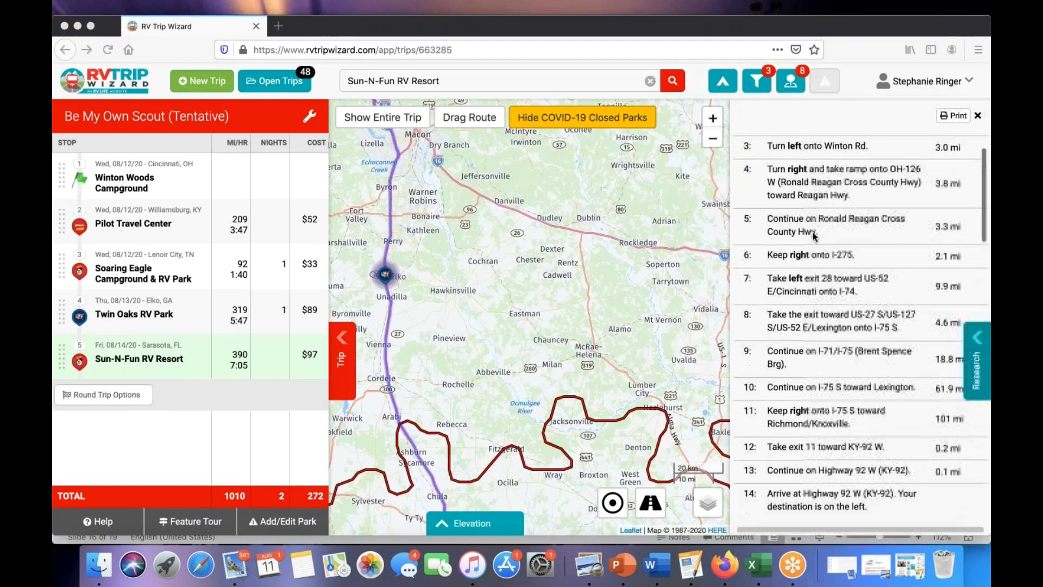
{"action": "scroll", "coordinate": [814, 238], "scroll_direction": "down", "scroll_amount": 2}
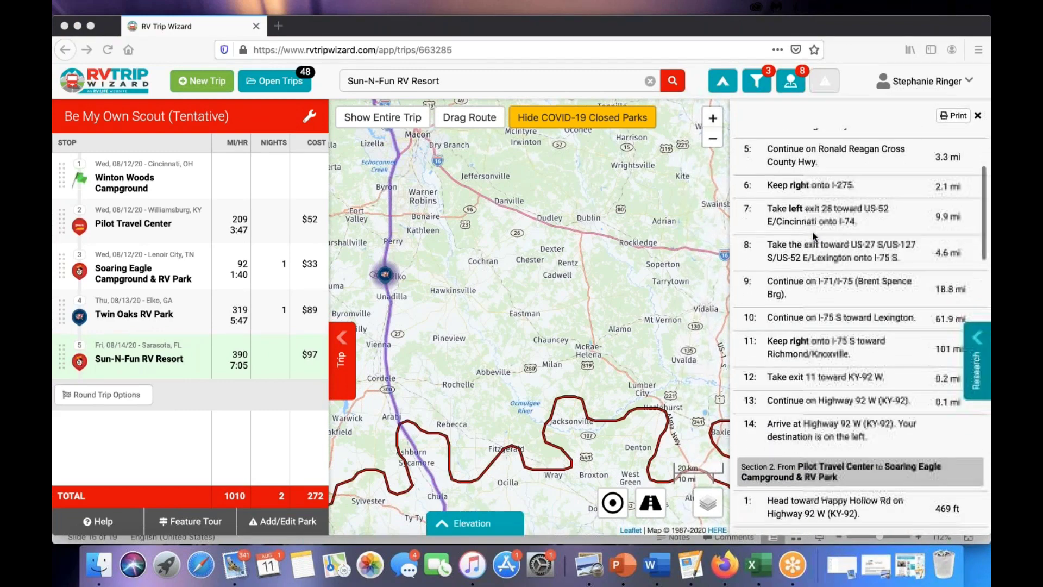
{"action": "scroll", "coordinate": [814, 237], "scroll_direction": "down", "scroll_amount": 1}
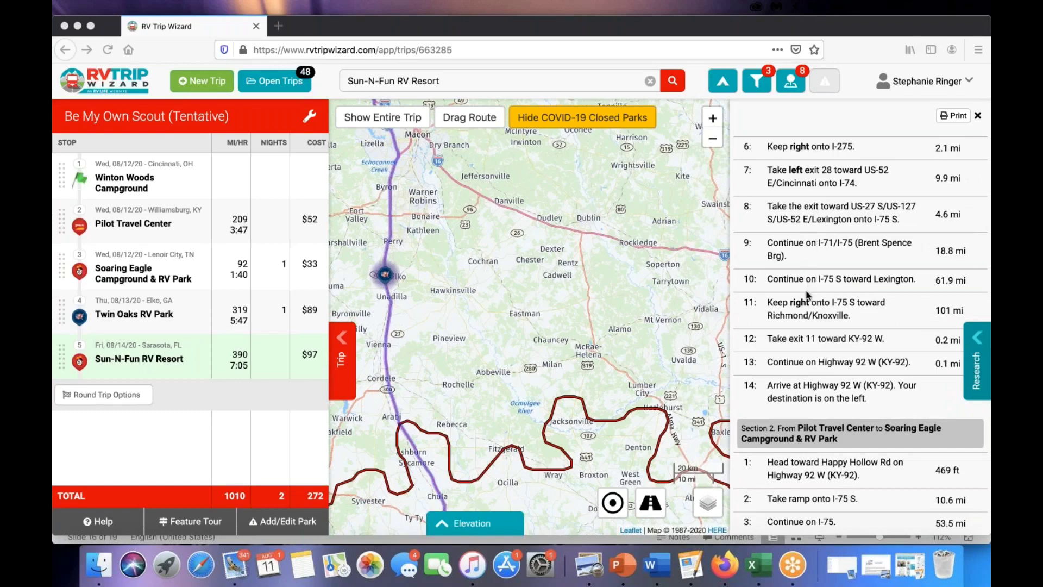
{"action": "scroll", "coordinate": [808, 295], "scroll_direction": "down", "scroll_amount": 2}
{"action": "scroll", "coordinate": [807, 296], "scroll_direction": "down", "scroll_amount": 3}
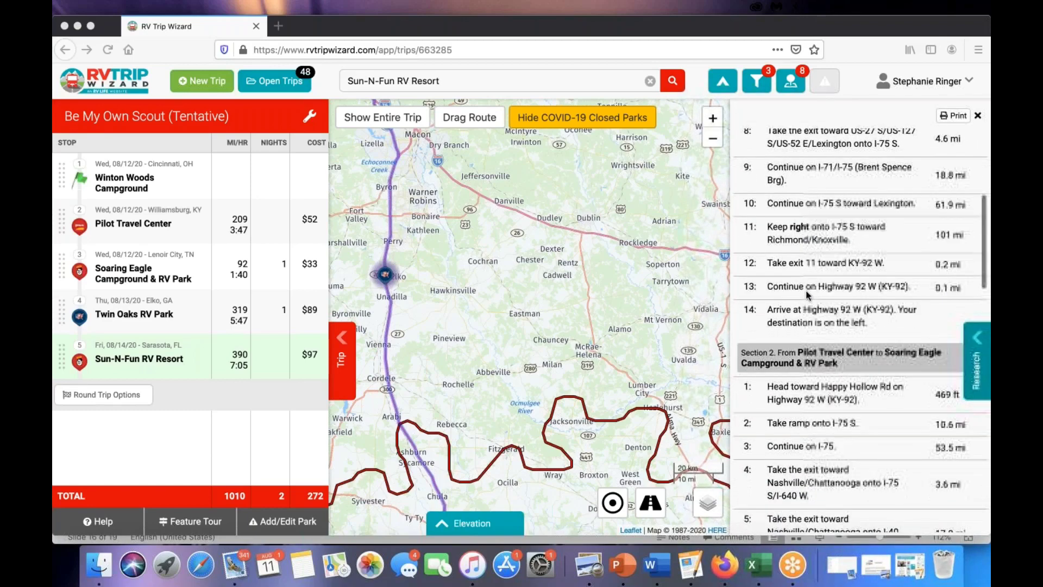
{"action": "scroll", "coordinate": [807, 371], "scroll_direction": "down", "scroll_amount": 6}
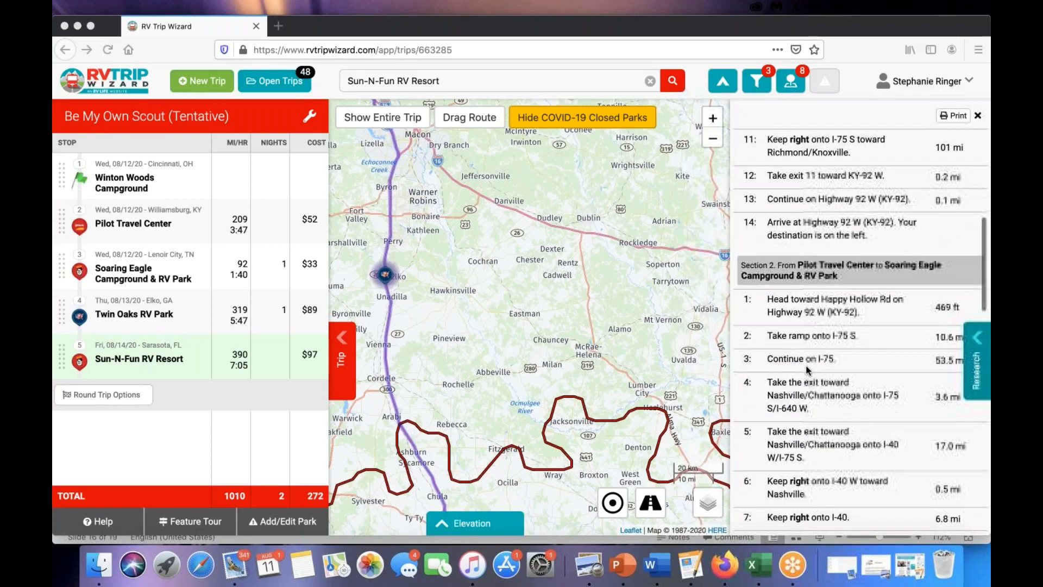
{"action": "scroll", "coordinate": [808, 370], "scroll_direction": "down", "scroll_amount": 4}
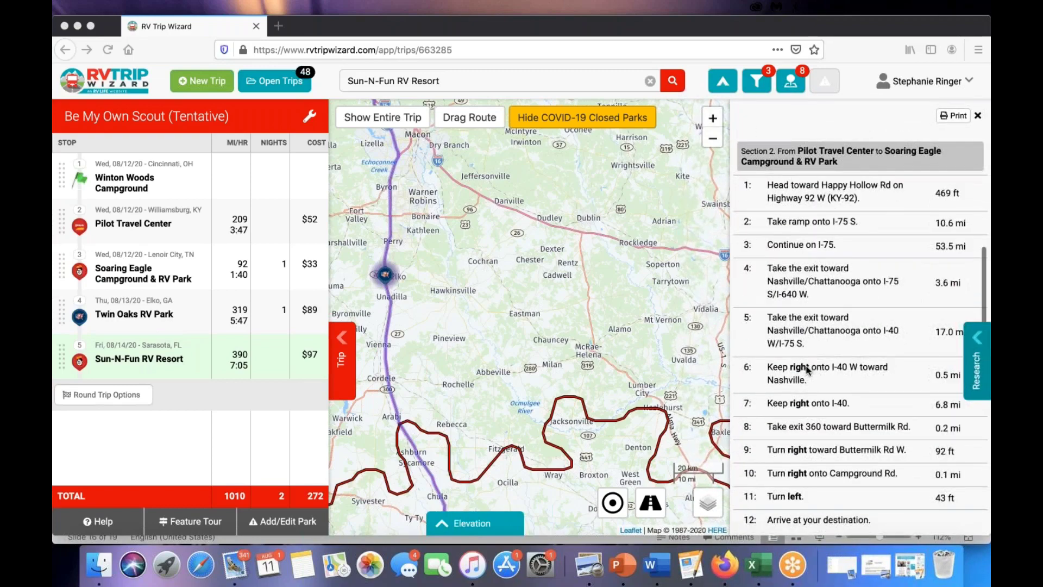
{"action": "scroll", "coordinate": [807, 371], "scroll_direction": "down", "scroll_amount": 8}
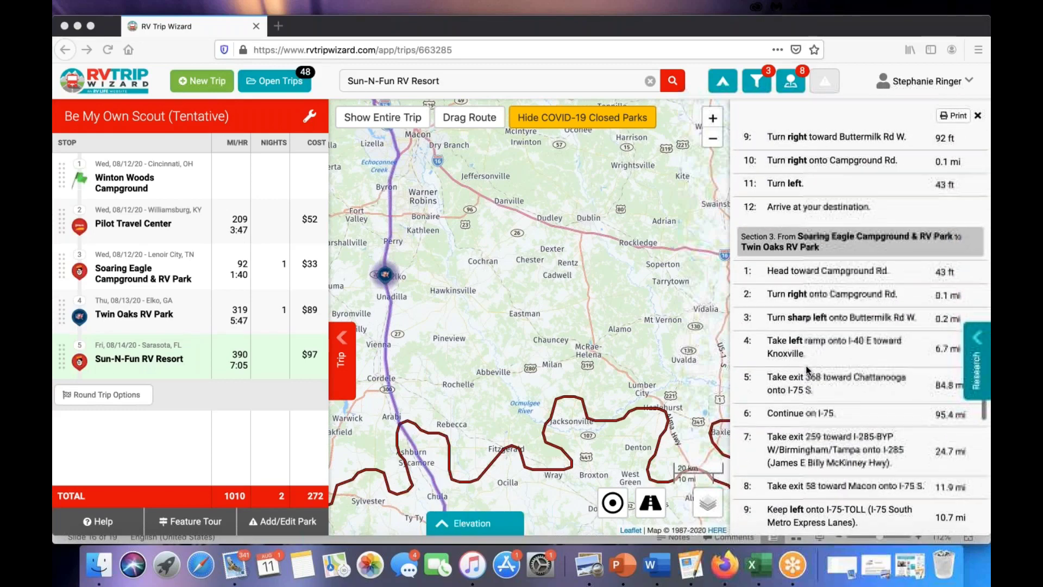
{"action": "scroll", "coordinate": [807, 370], "scroll_direction": "down", "scroll_amount": 1}
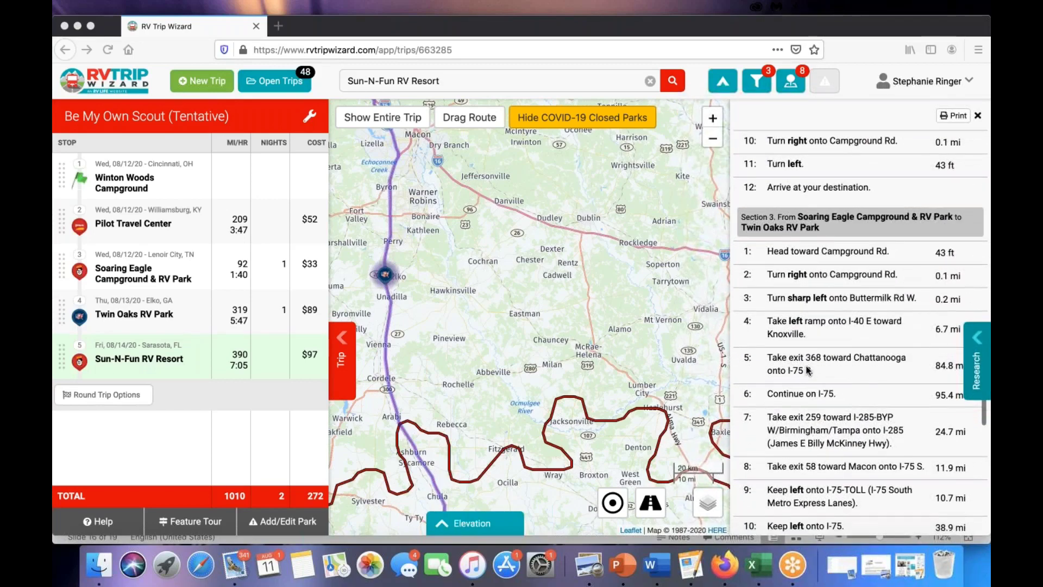
{"action": "scroll", "coordinate": [808, 371], "scroll_direction": "down", "scroll_amount": 3}
{"action": "scroll", "coordinate": [808, 370], "scroll_direction": "up", "scroll_amount": 20}
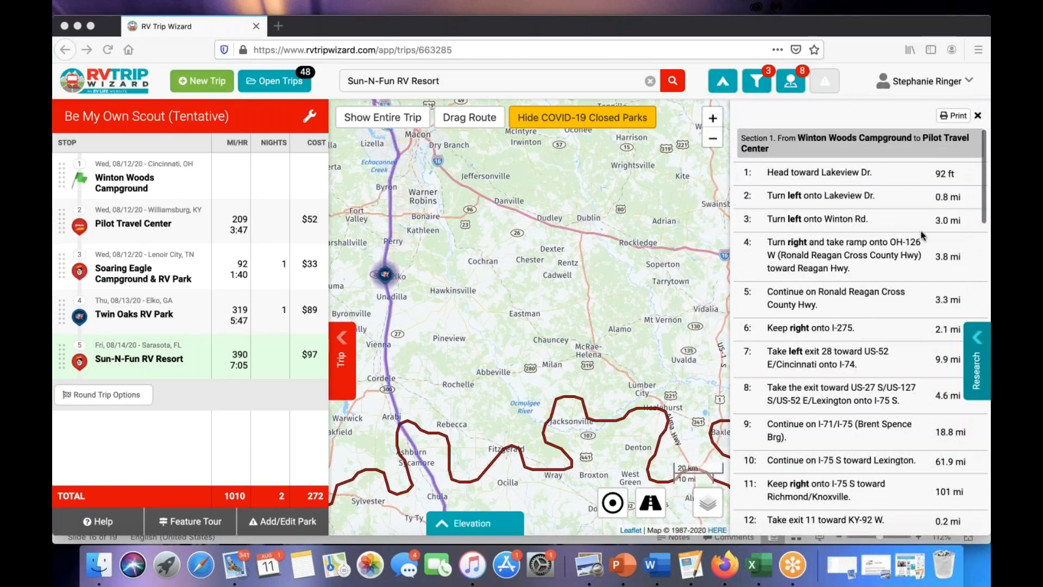
{"action": "left_click", "coordinate": [977, 118]}
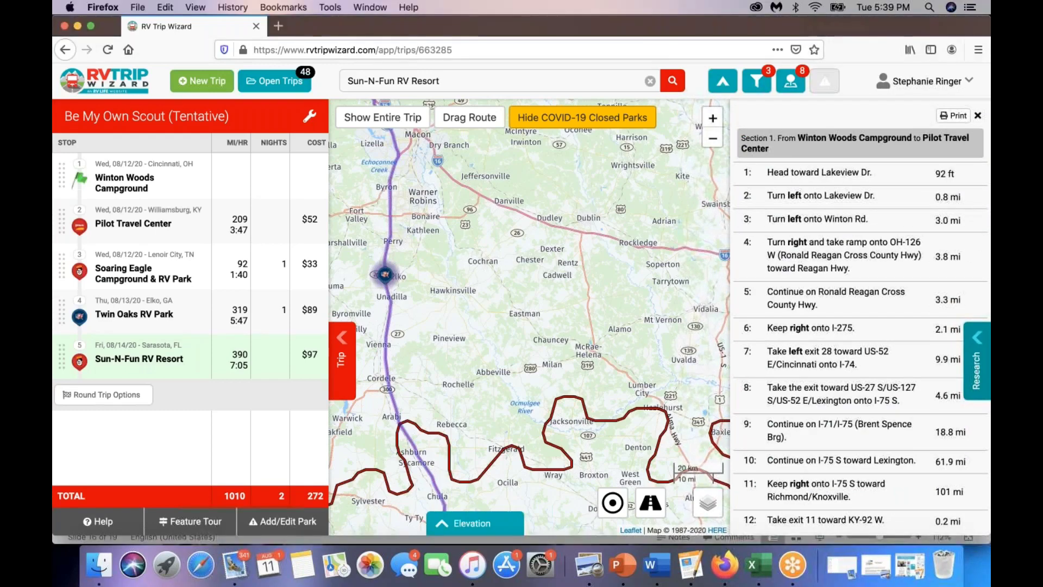
{"action": "left_click", "coordinate": [978, 115]}
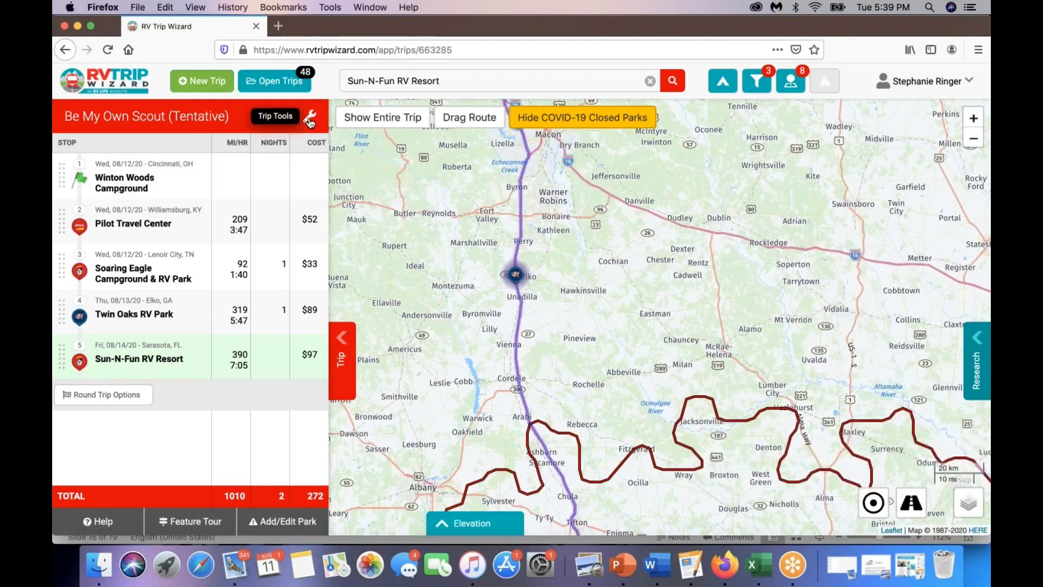
- Email the trip itinerary to the address on the account profile
{"action": "left_click", "coordinate": [309, 117]}
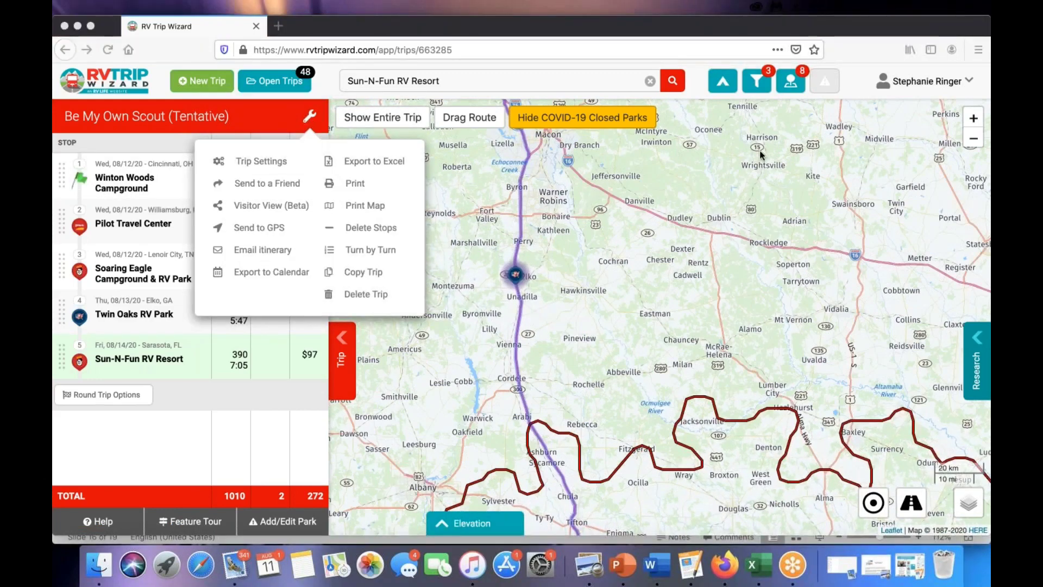
{"action": "left_click", "coordinate": [250, 250]}
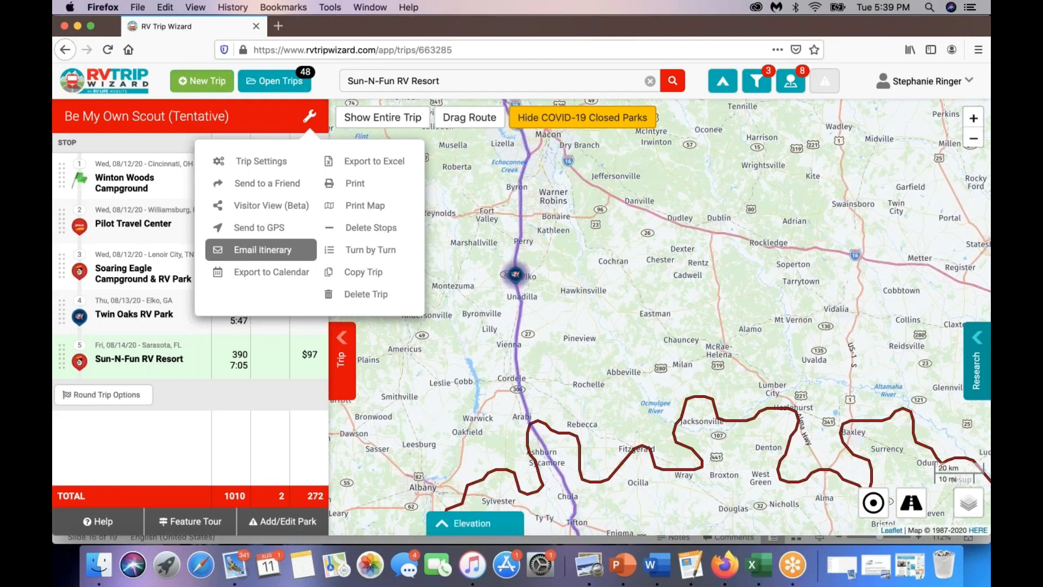
{"action": "left_click", "coordinate": [244, 251]}
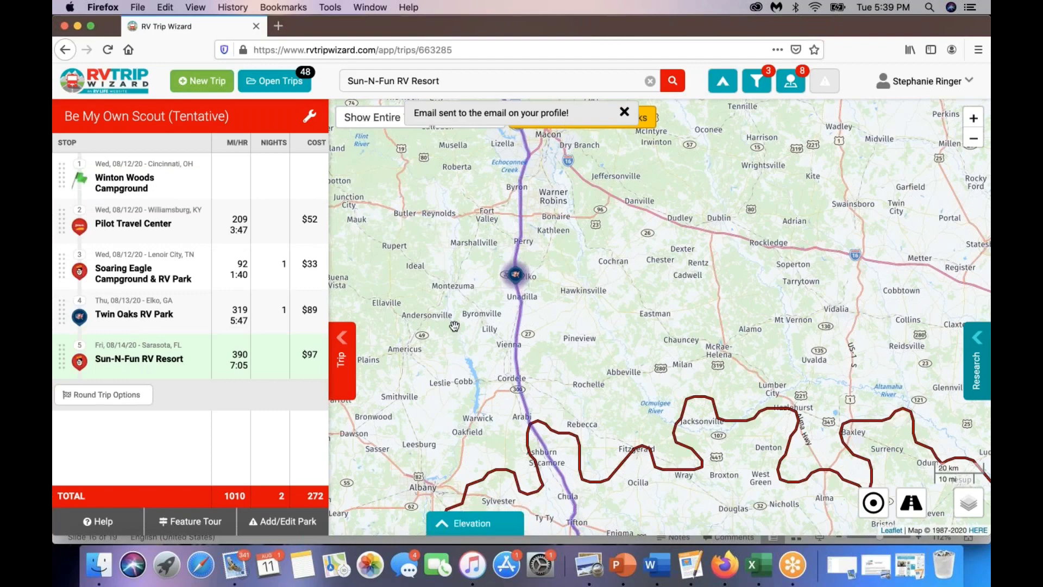
{"action": "left_click", "coordinate": [307, 121]}
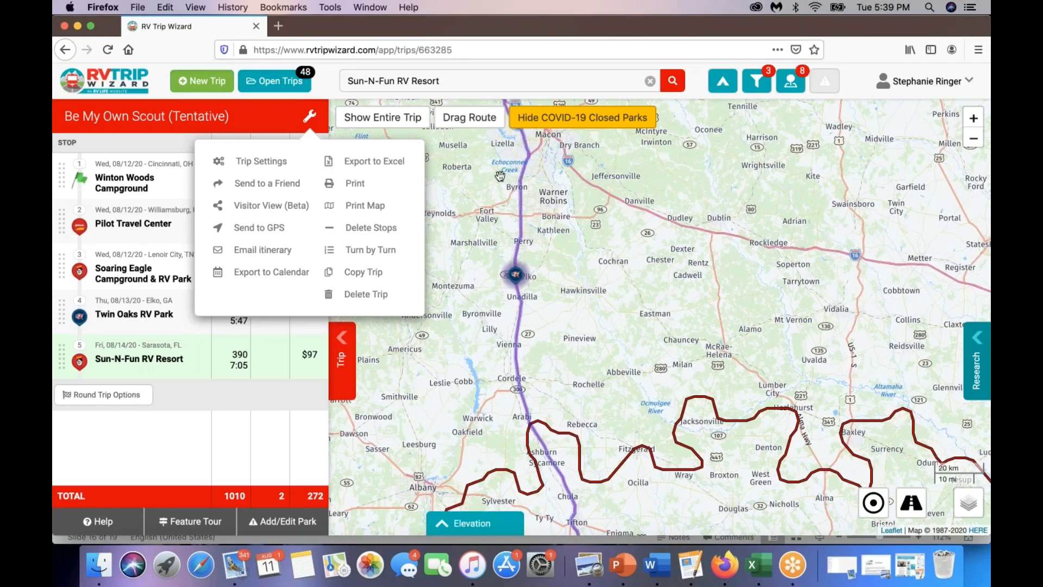
{"action": "left_click", "coordinate": [571, 286]}
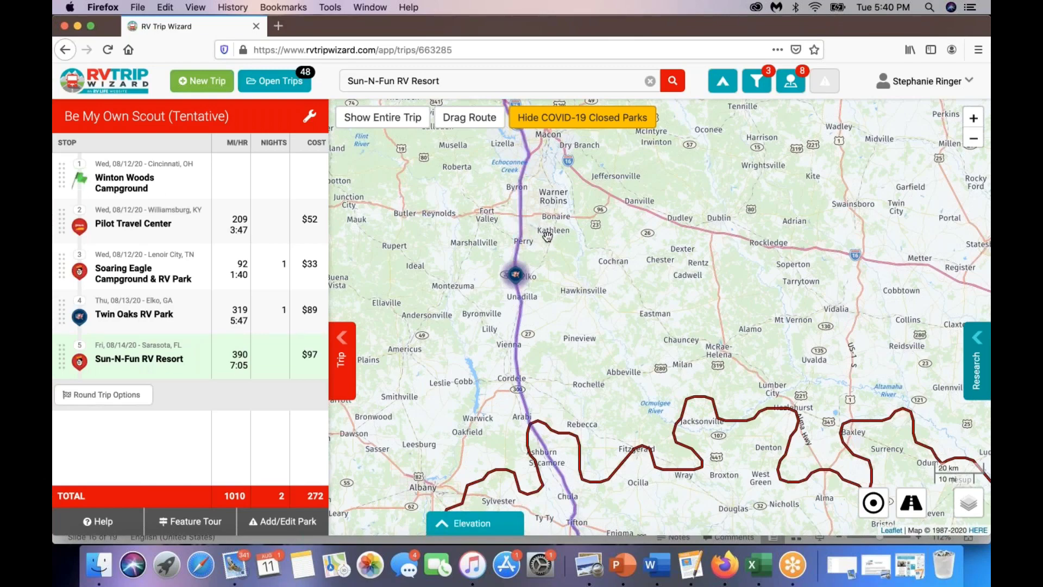
- Reroute the leg between Soaring Eagle Campground and Twin Oaks RV Park through Fort Valley, and delete the added waypoint
{"action": "left_click", "coordinate": [464, 119]}
{"action": "left_click_drag", "start_coordinate": [517, 220], "coordinate": [477, 214]}
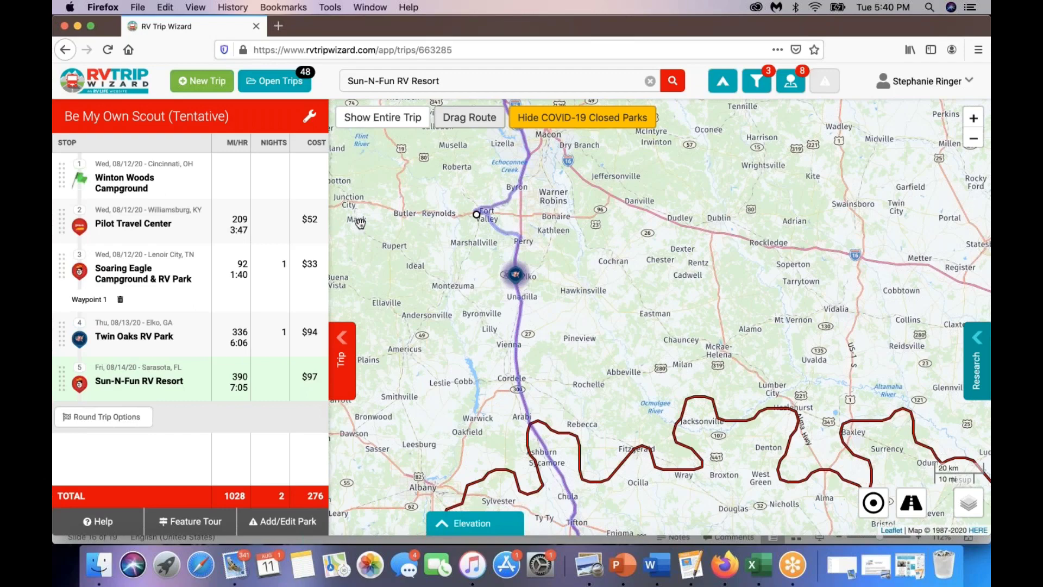
{"action": "mouse_move", "coordinate": [131, 307]}
{"action": "left_click", "coordinate": [120, 302]}
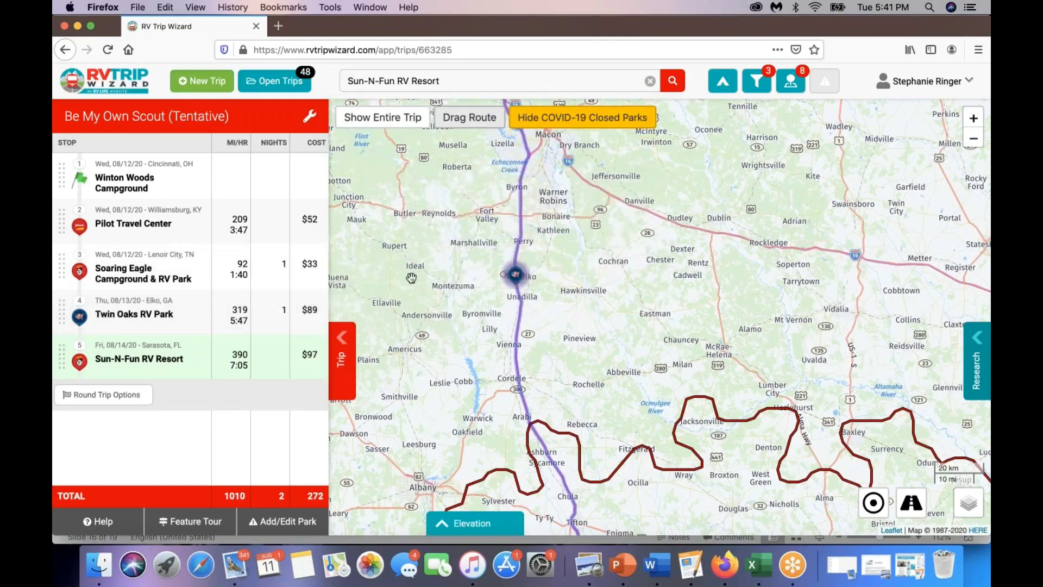
{"action": "mouse_move", "coordinate": [514, 273]}
{"action": "mouse_move", "coordinate": [202, 280]}
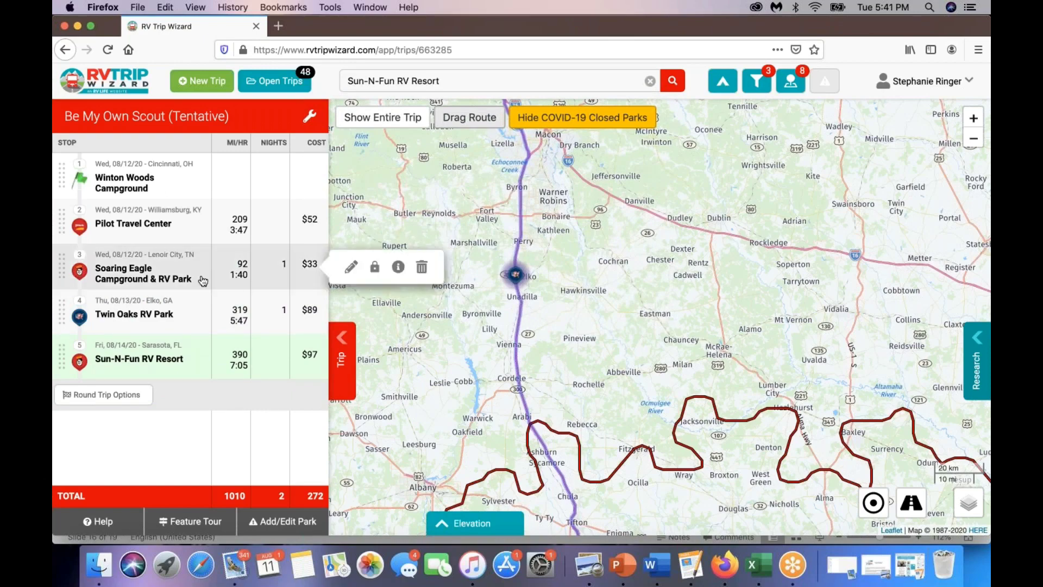
{"action": "left_click", "coordinate": [310, 118]}
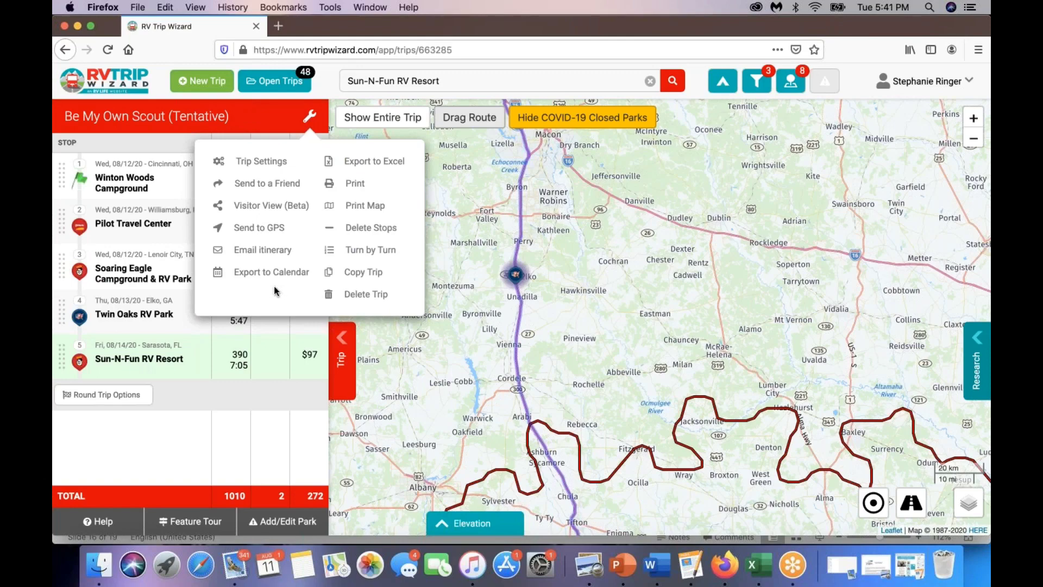
{"action": "left_click", "coordinate": [869, 122]}
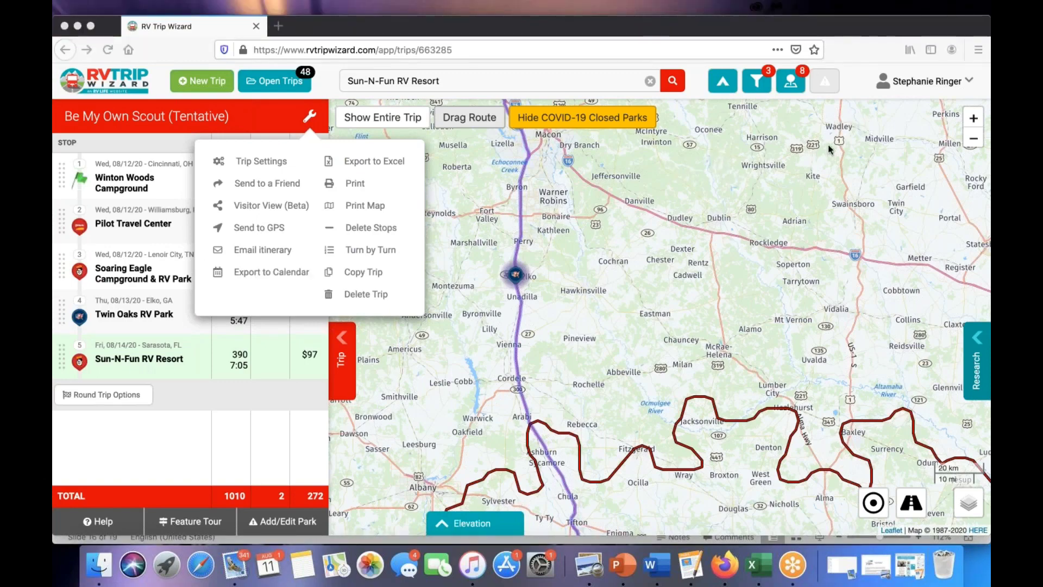
- Show the entire trip route on the map and hide the campground markers
{"action": "left_click", "coordinate": [382, 119]}
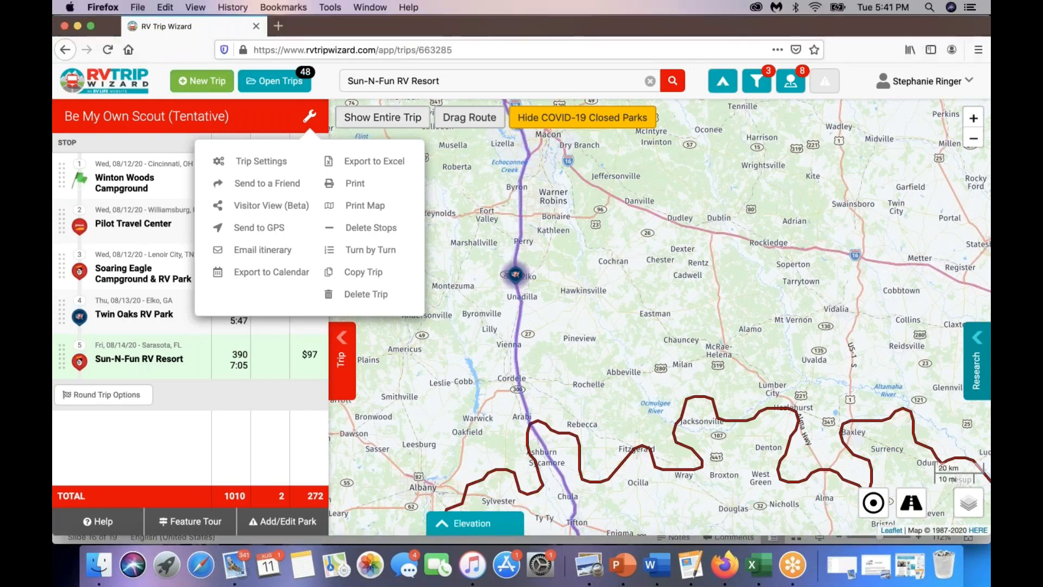
{"action": "left_click", "coordinate": [312, 121]}
{"action": "left_click", "coordinate": [371, 116]}
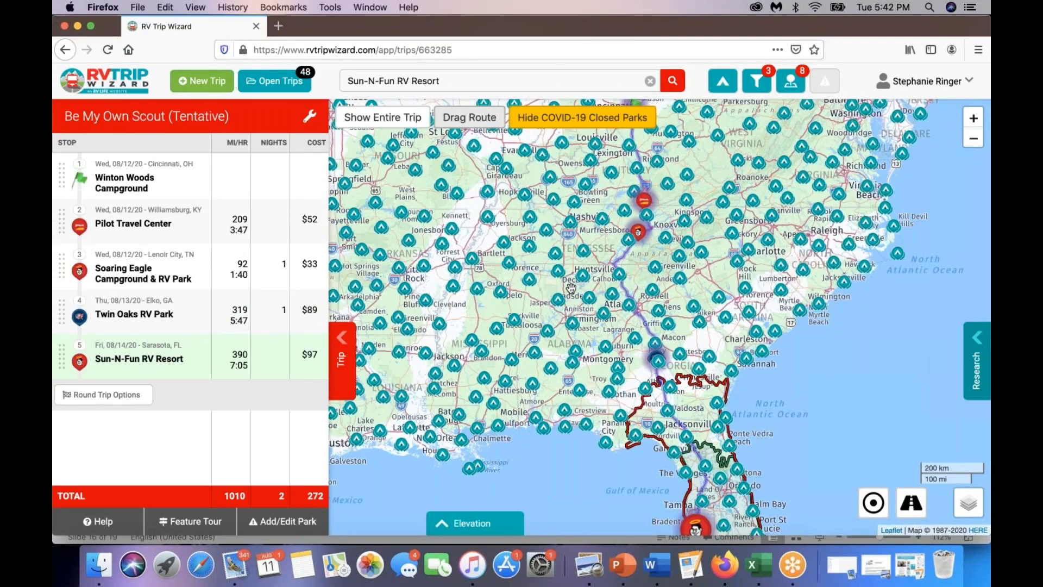
{"action": "left_click_drag", "start_coordinate": [718, 260], "coordinate": [541, 267]}
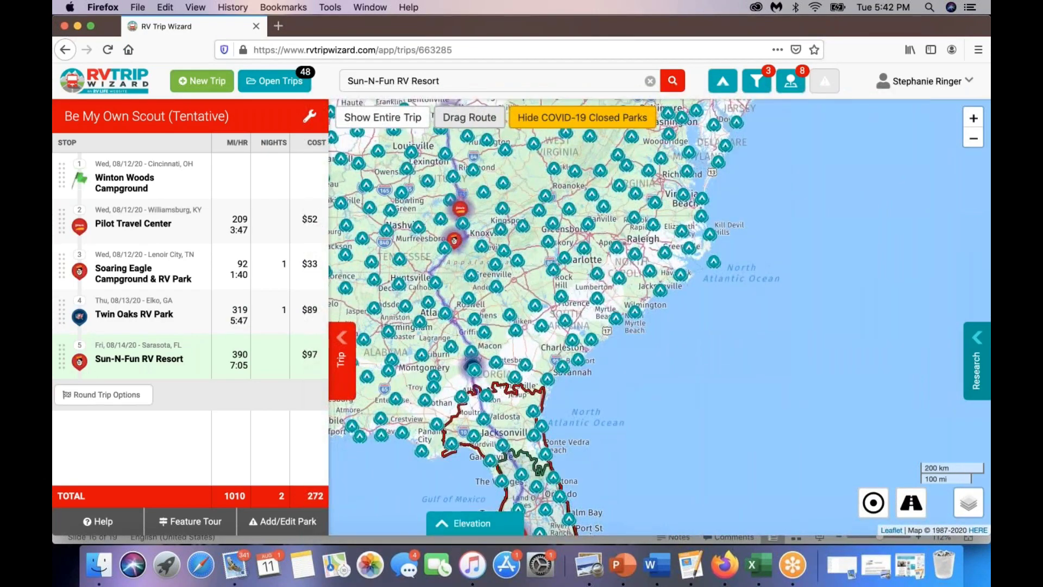
{"action": "left_click", "coordinate": [724, 85]}
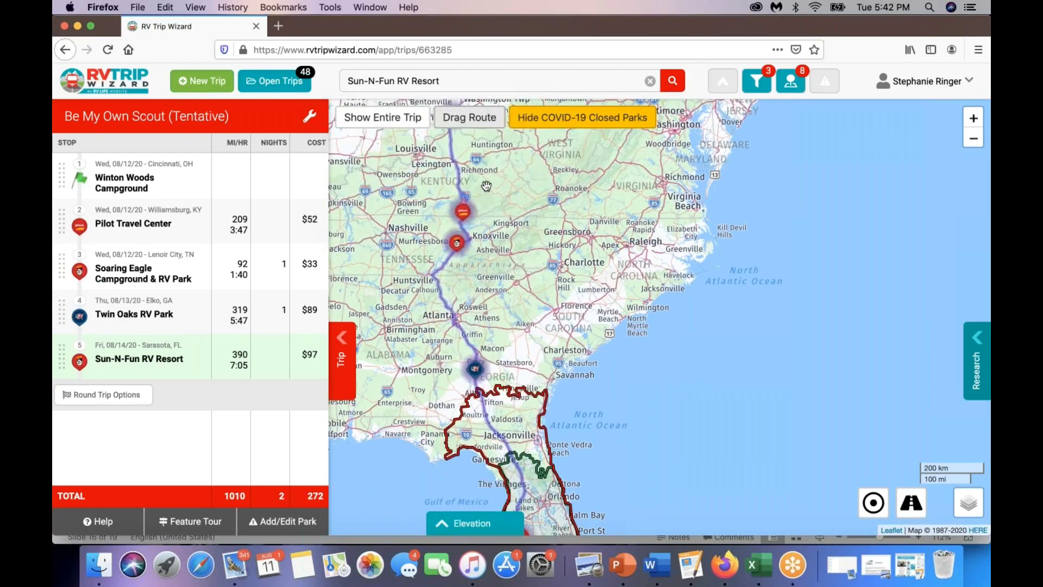
- Review the point-of-interest types, store brands and area attractions available for the map, and close the research list
{"action": "left_click", "coordinate": [756, 81]}
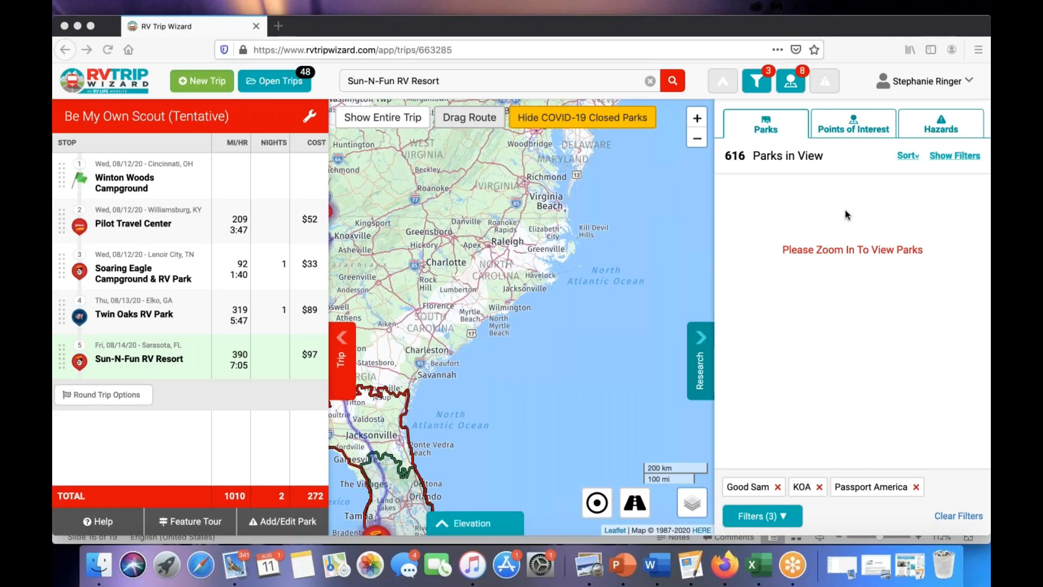
{"action": "left_click", "coordinate": [859, 126]}
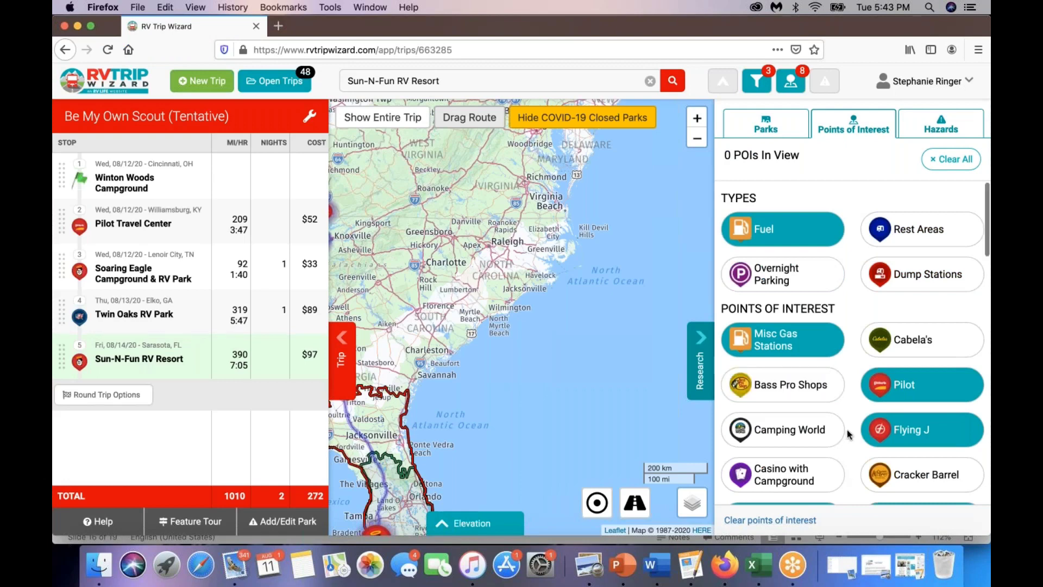
{"action": "scroll", "coordinate": [847, 432], "scroll_direction": "down", "scroll_amount": 3}
{"action": "scroll", "coordinate": [846, 429], "scroll_direction": "down", "scroll_amount": 3}
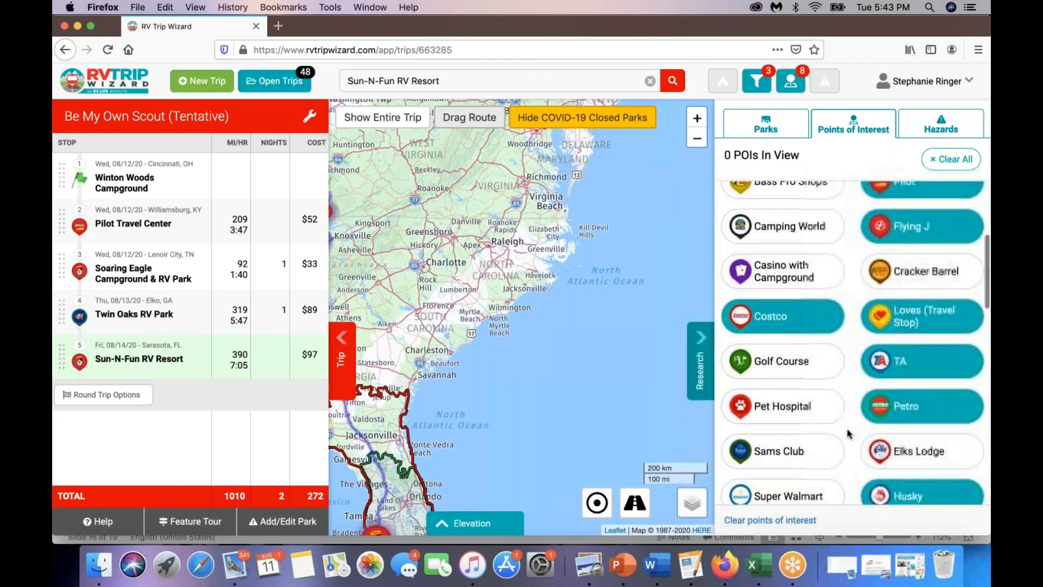
{"action": "scroll", "coordinate": [846, 429], "scroll_direction": "down", "scroll_amount": 3}
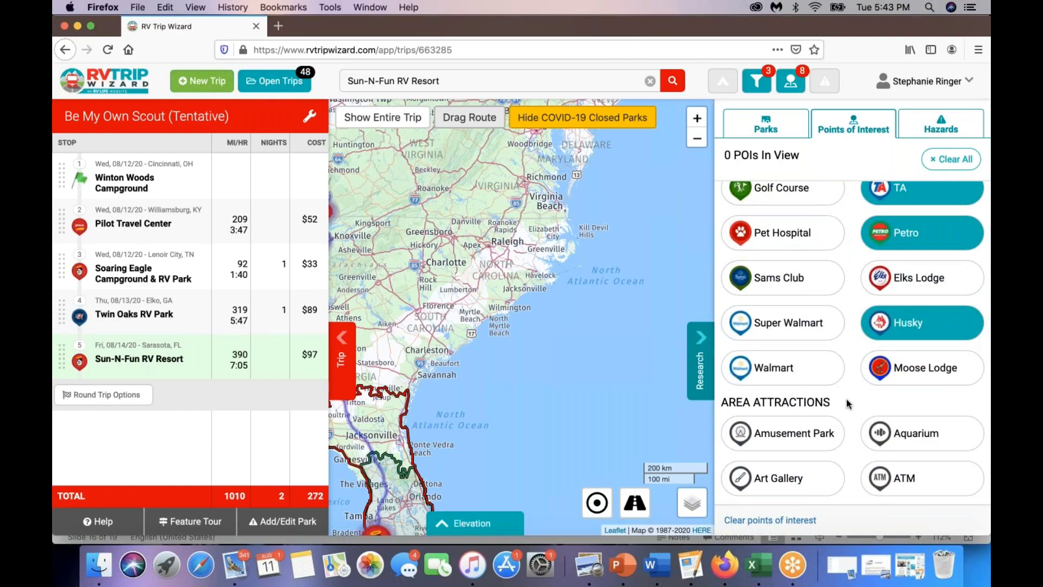
{"action": "scroll", "coordinate": [782, 277], "scroll_direction": "up", "scroll_amount": 5}
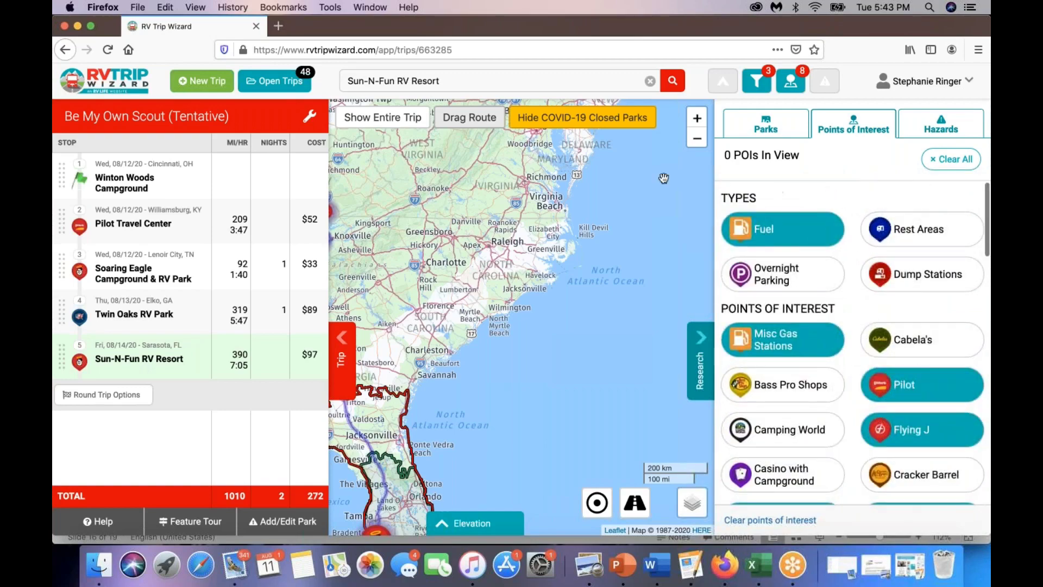
{"action": "left_click", "coordinate": [699, 363]}
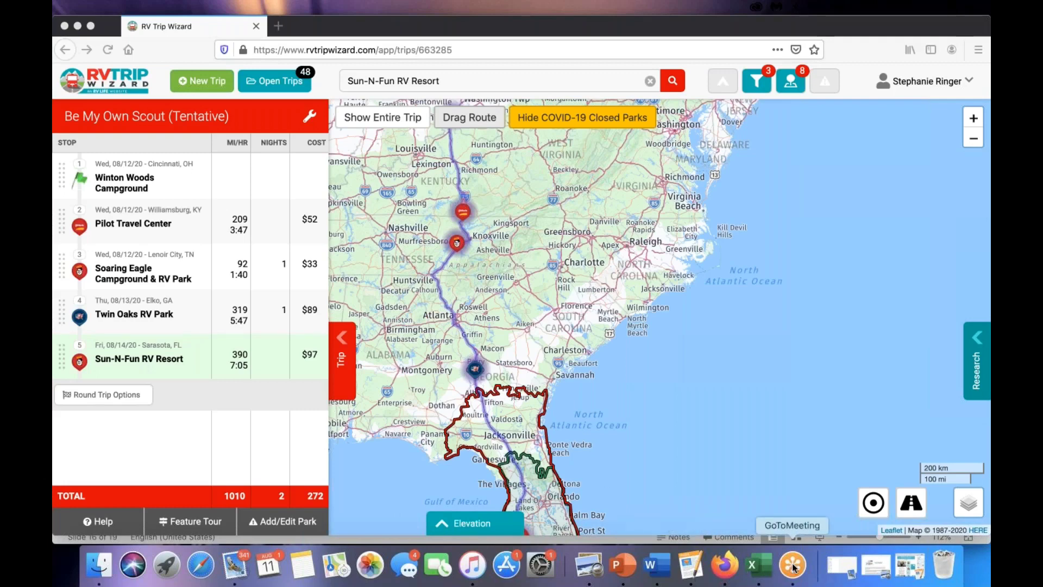
- Switch to the Being Your Own Scout presentation in PowerPoint and show the "Really Cool Features" slide
{"action": "left_click", "coordinate": [623, 566]}
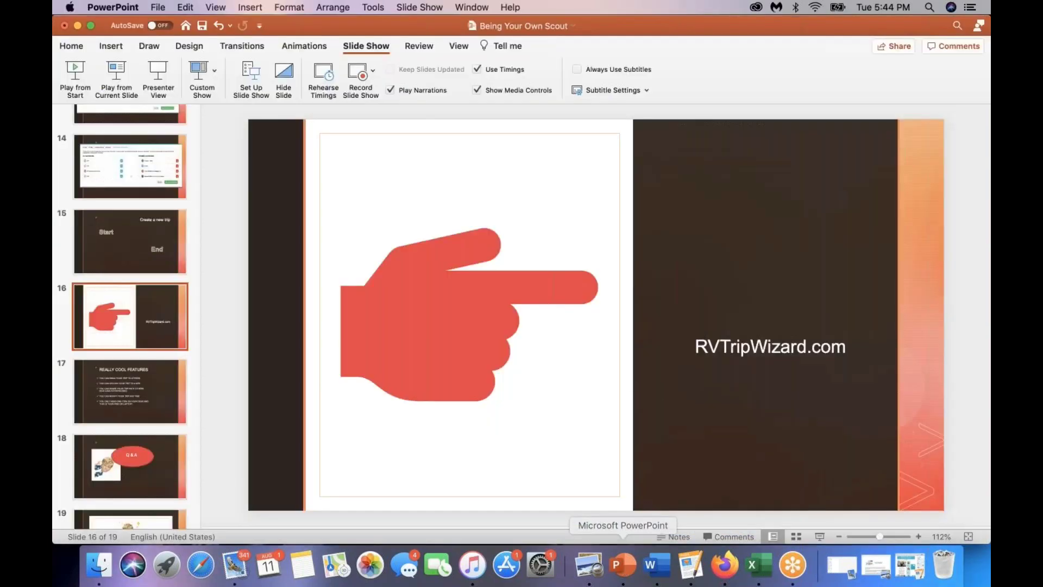
{"action": "left_click", "coordinate": [149, 401]}
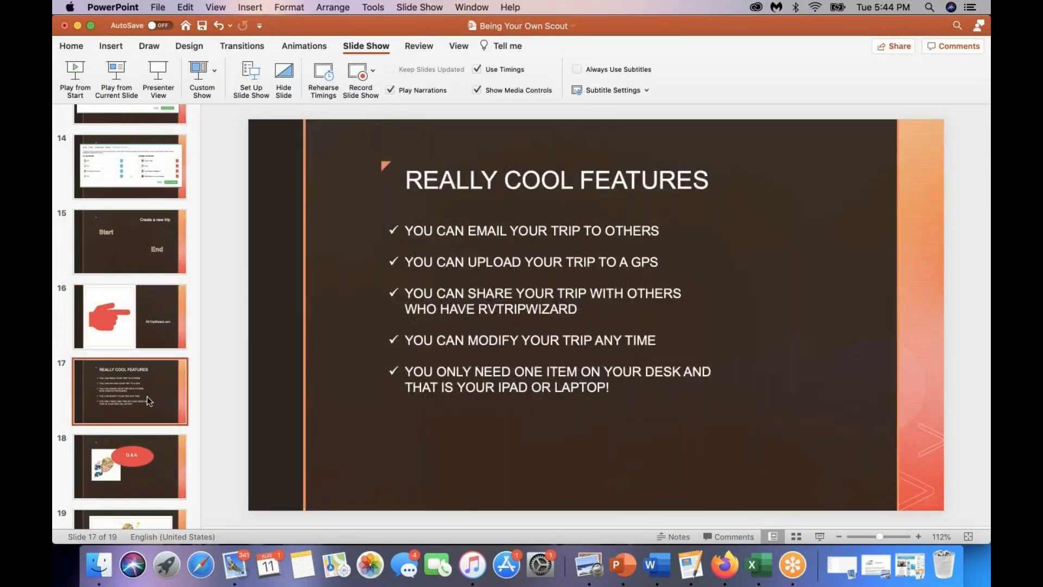
{"action": "left_click", "coordinate": [808, 125]}
- Play the slide show from the start, page through the presenter, account menu and Memberships & Preferences slides, and exit it
{"action": "left_click", "coordinate": [76, 70]}
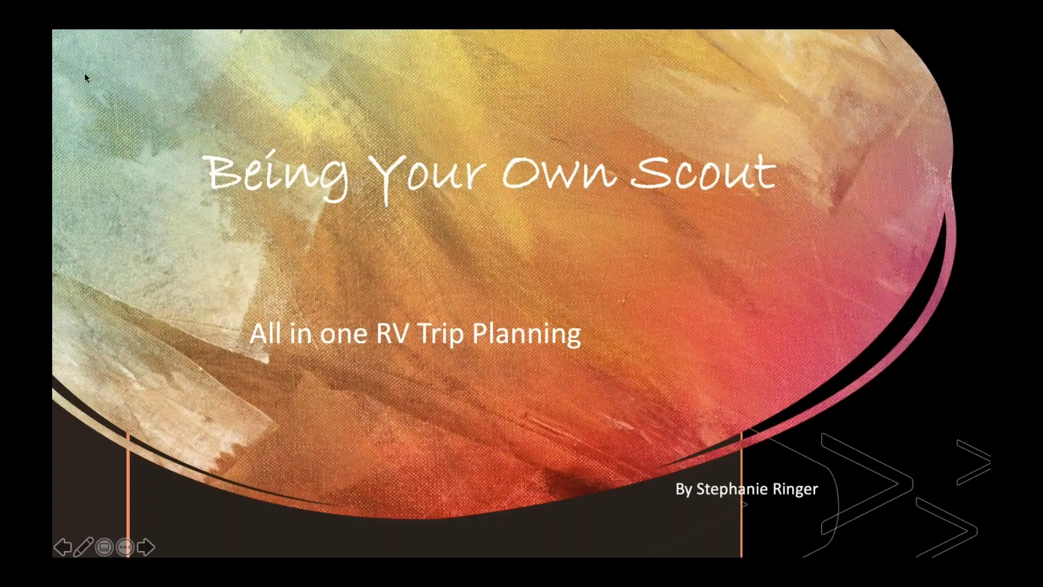
{"action": "key", "text": "Right"}
{"action": "key", "text": "Right"}
{"action": "key", "text": "Right"}
{"action": "key", "text": "Right"}
{"action": "key", "text": "Right"}
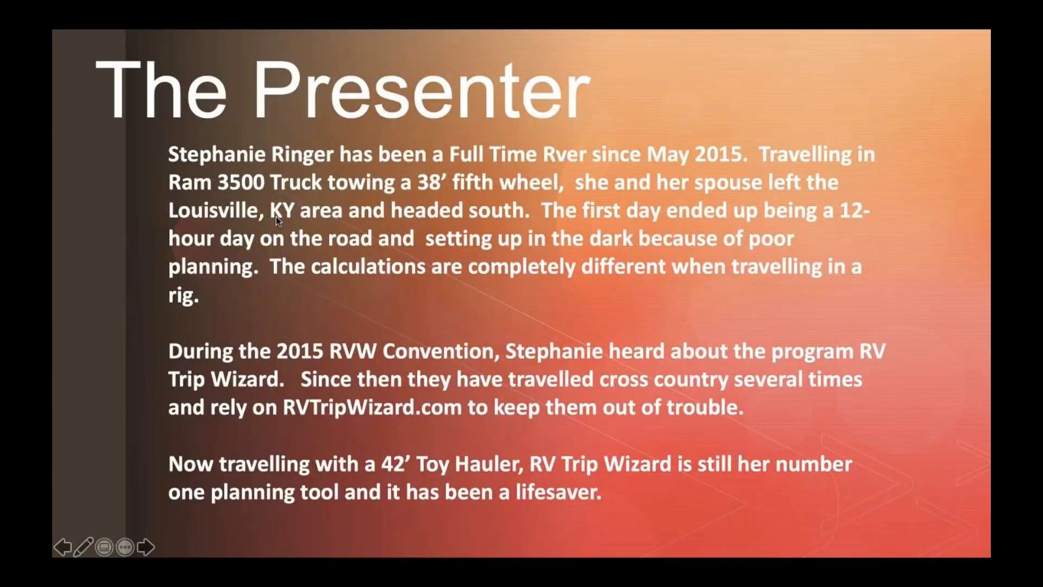
{"action": "key", "text": "Right"}
{"action": "key", "text": "Right"}
{"action": "key", "text": "Right"}
{"action": "key", "text": "Right"}
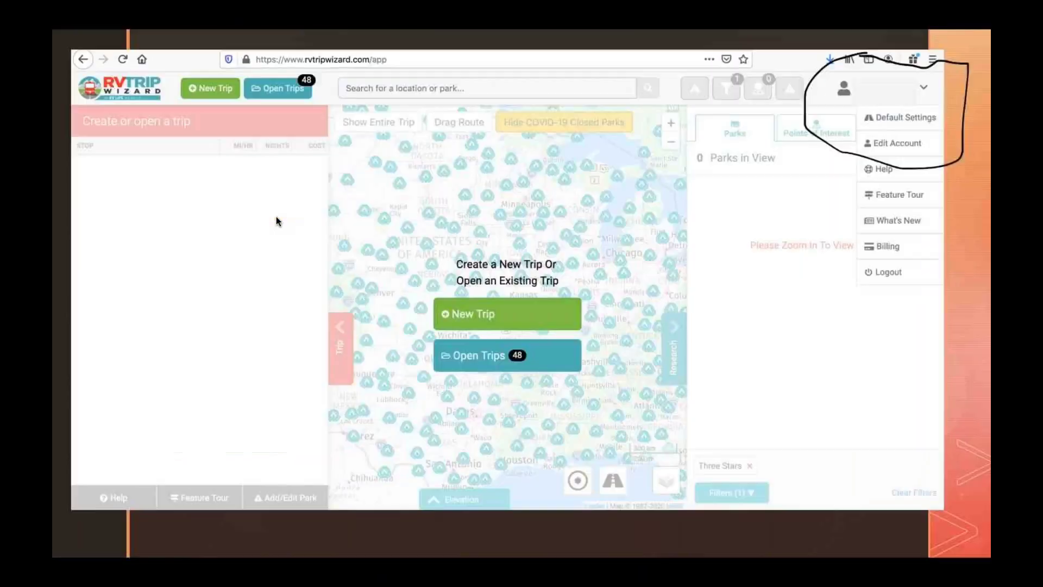
{"action": "key", "text": "Right"}
{"action": "key", "text": "Right"}
{"action": "key", "text": "Right"}
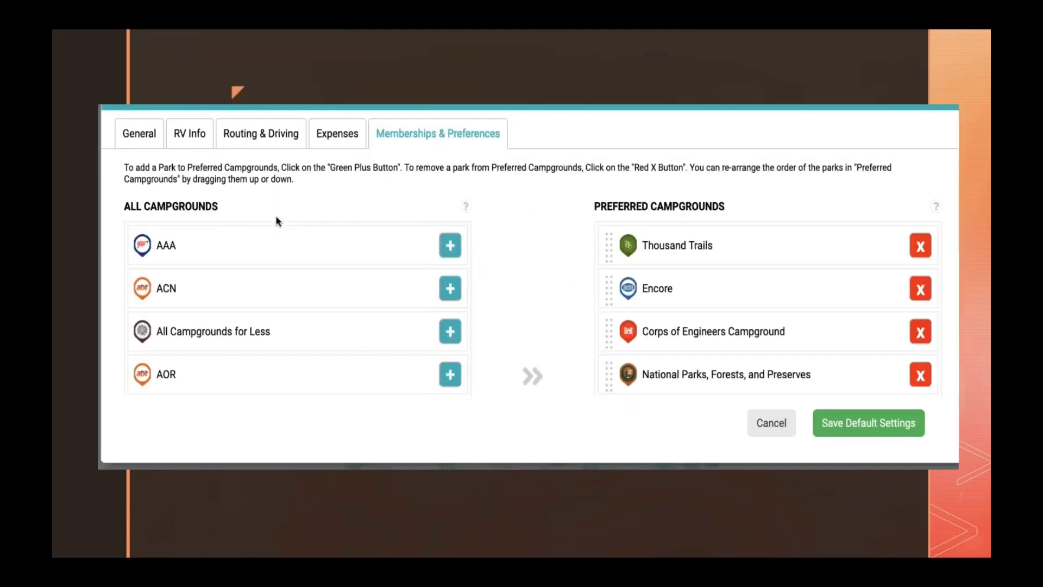
{"action": "key", "text": "Right"}
{"action": "key", "text": "Right"}
{"action": "key", "text": "Right"}
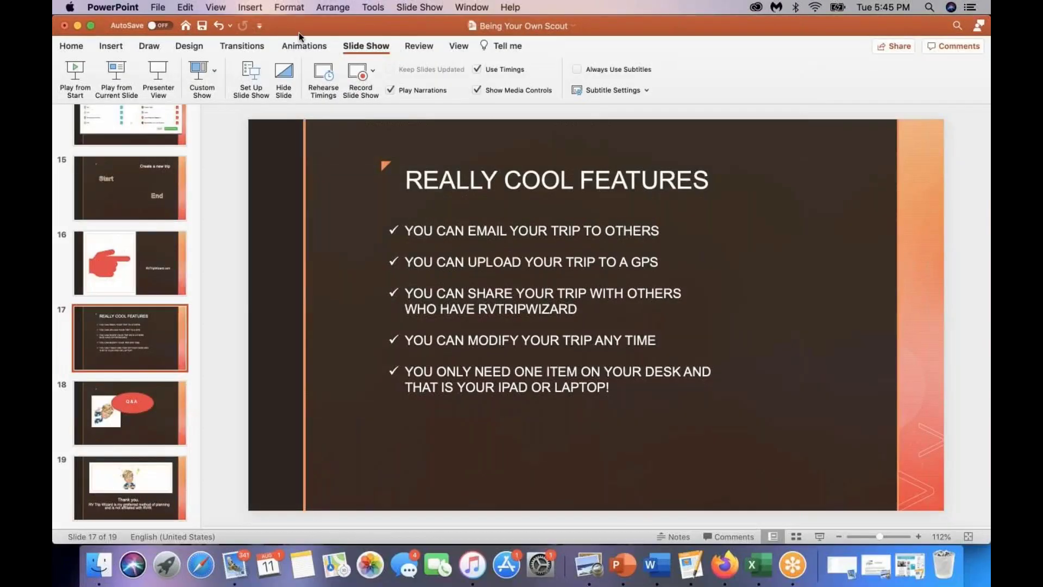
- Switch back to RV Trip Wizard in Firefox and open Be My Own Scout from the tentative trips
{"action": "left_click", "coordinate": [724, 565]}
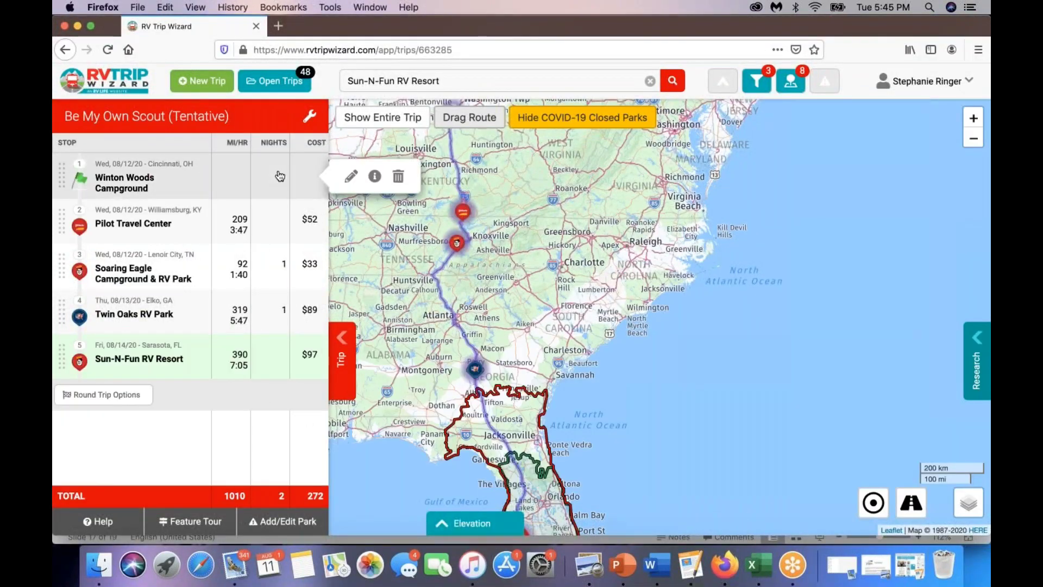
{"action": "left_click", "coordinate": [270, 83]}
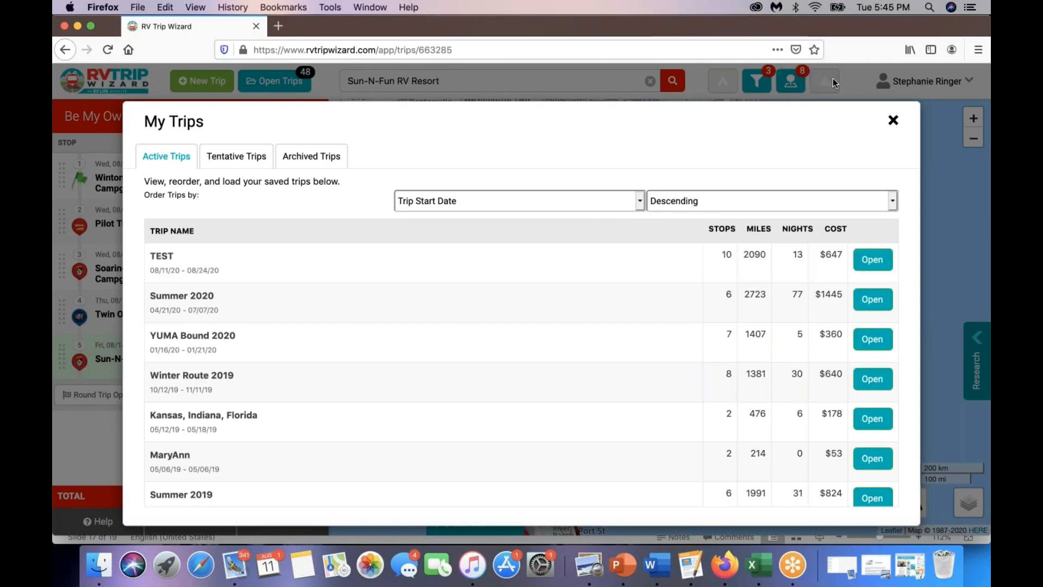
{"action": "left_click", "coordinate": [846, 77]}
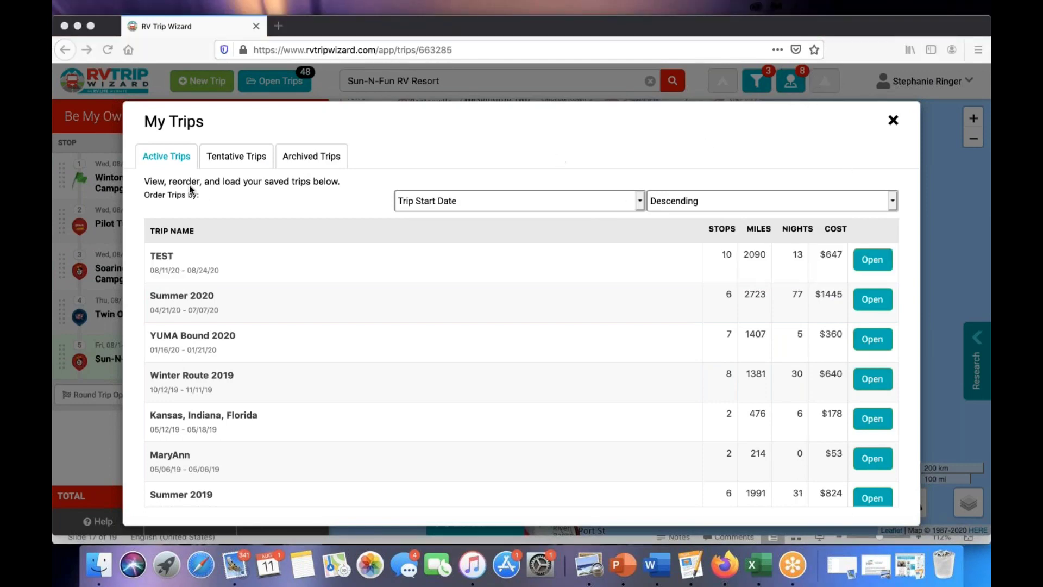
{"action": "left_click", "coordinate": [234, 160]}
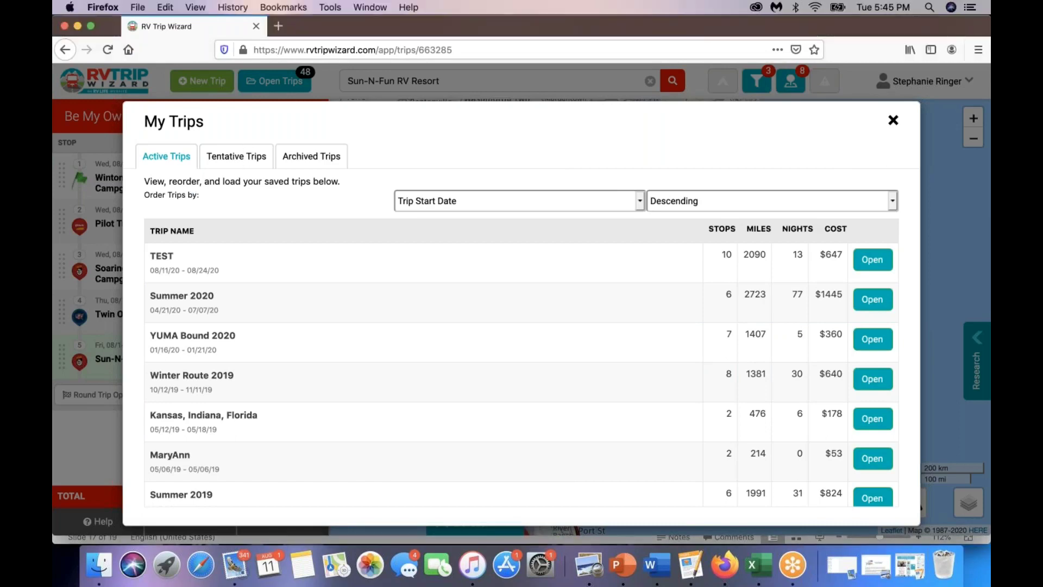
{"action": "left_click", "coordinate": [235, 157]}
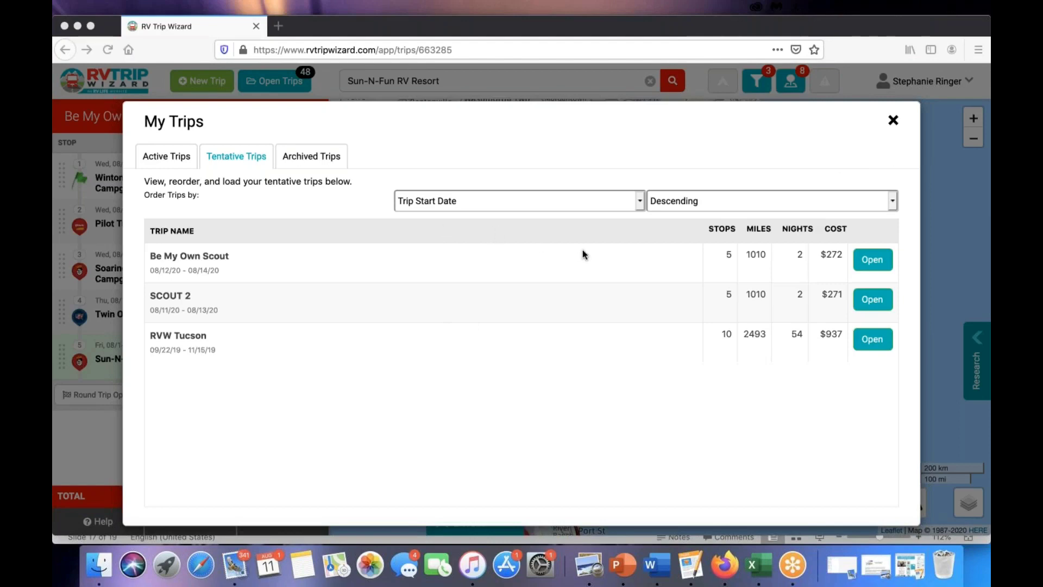
{"action": "left_click", "coordinate": [872, 259]}
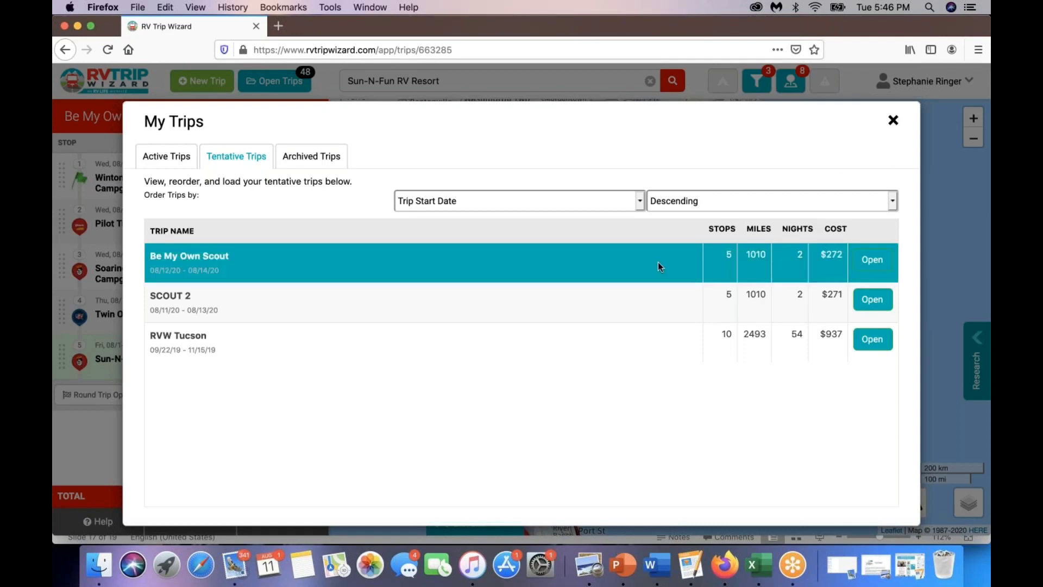
{"action": "left_click", "coordinate": [869, 264]}
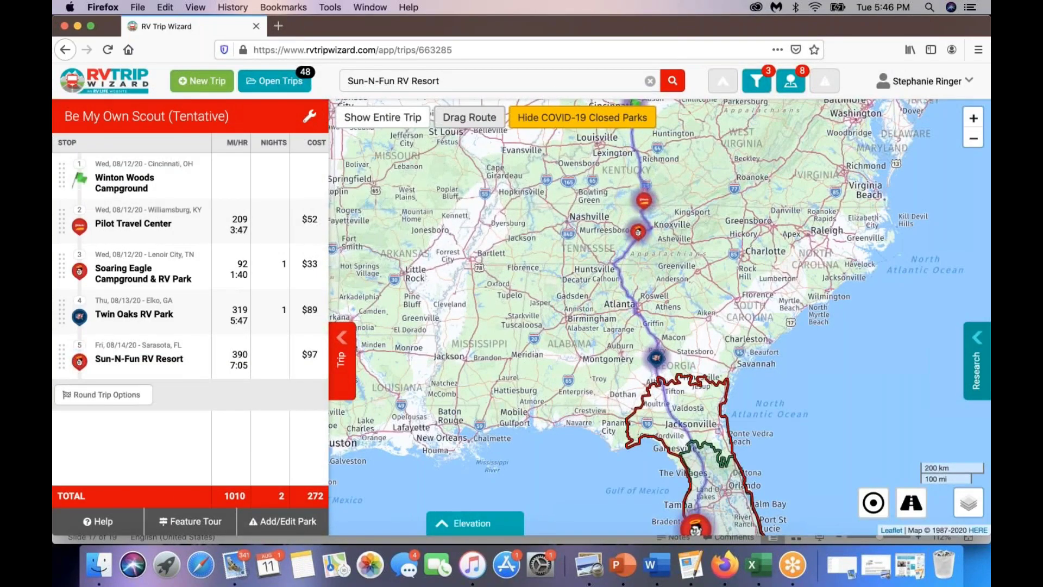
- Check the Trip Status choices in the general settings of Be My Own Scout and close them without saving
{"action": "left_click", "coordinate": [308, 117]}
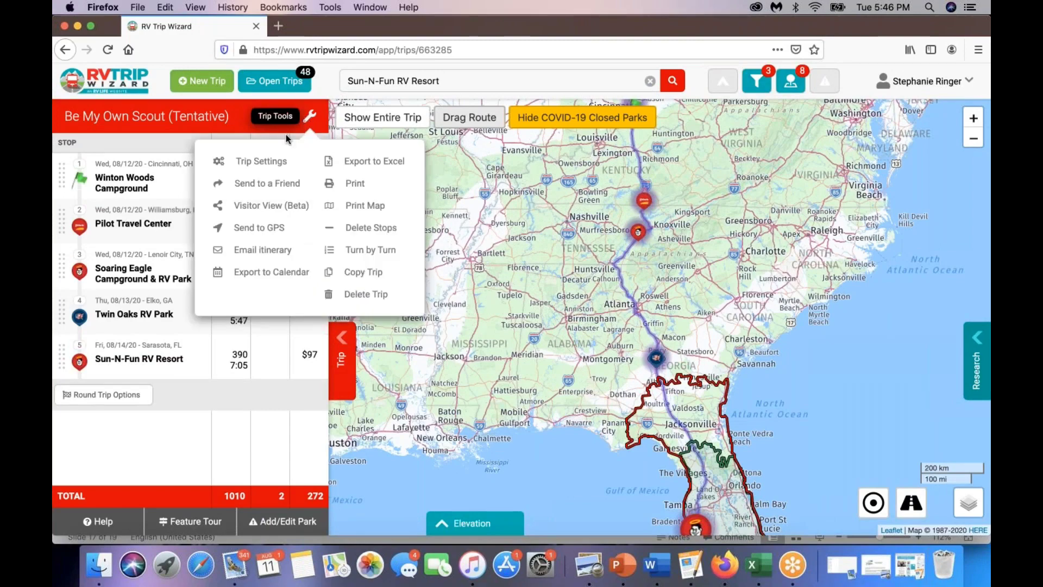
{"action": "left_click", "coordinate": [256, 161]}
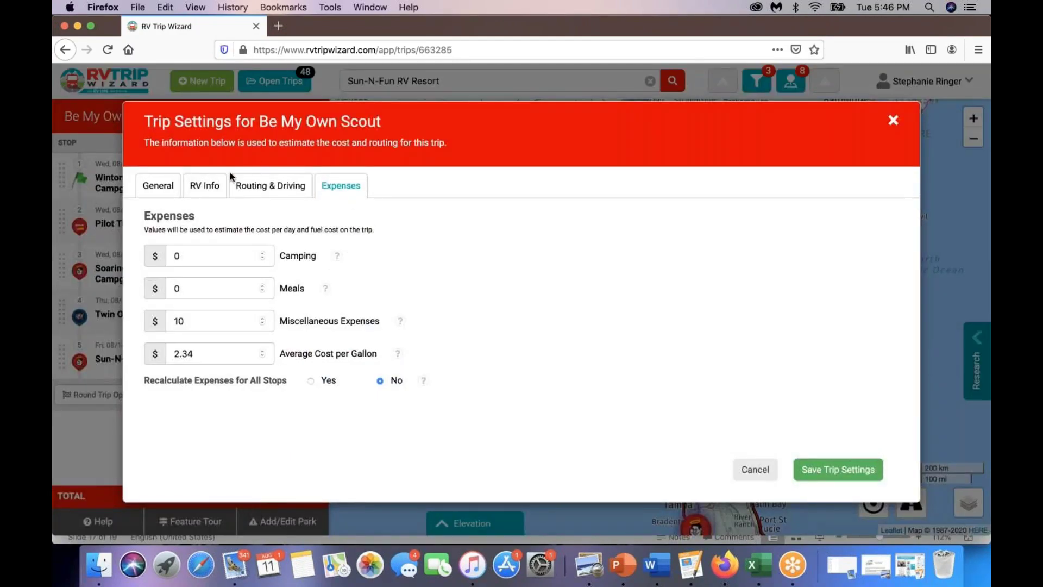
{"action": "left_click", "coordinate": [158, 186]}
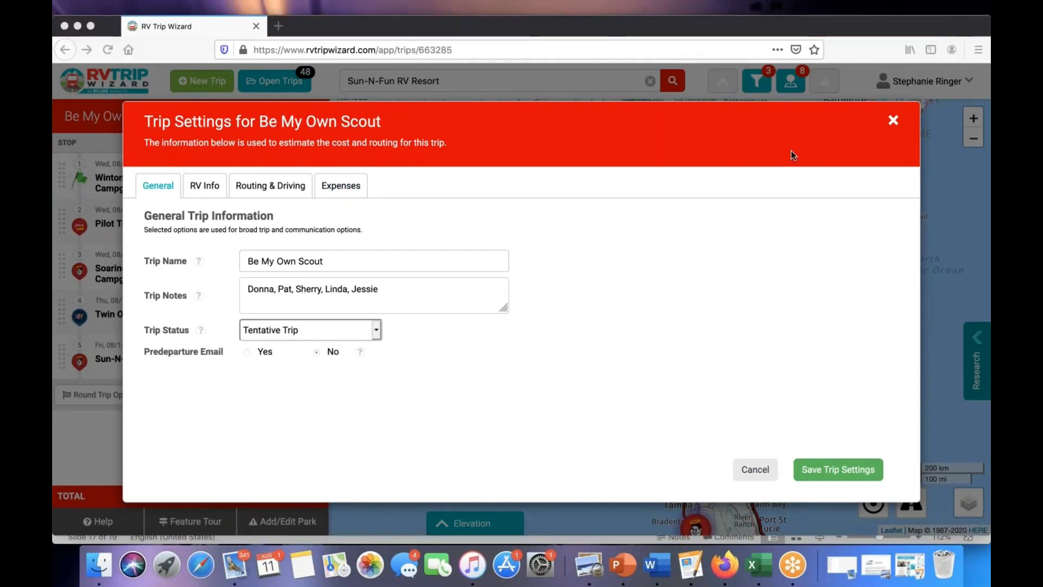
{"action": "left_click", "coordinate": [375, 330]}
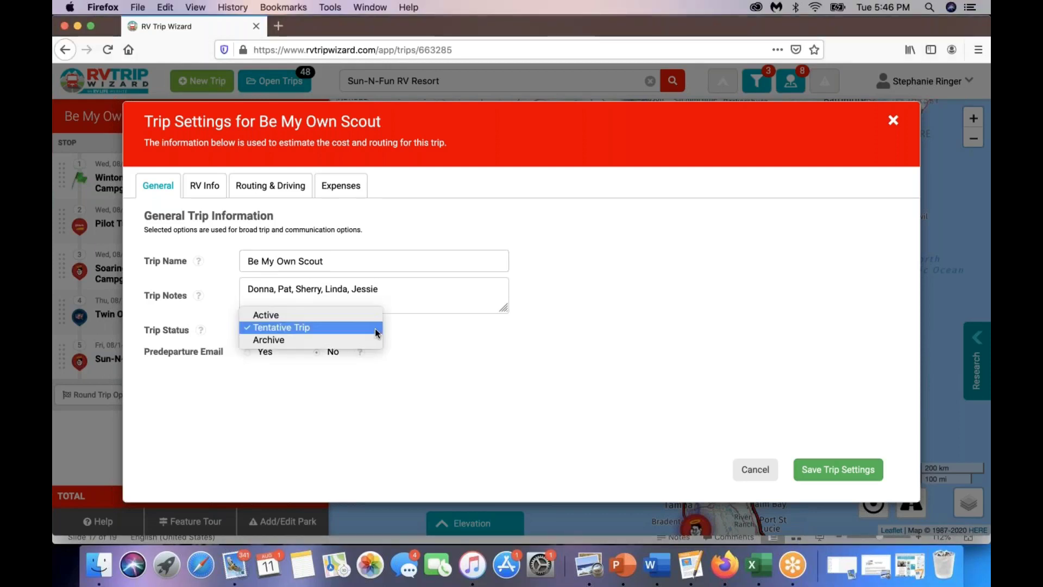
{"action": "left_click", "coordinate": [431, 375]}
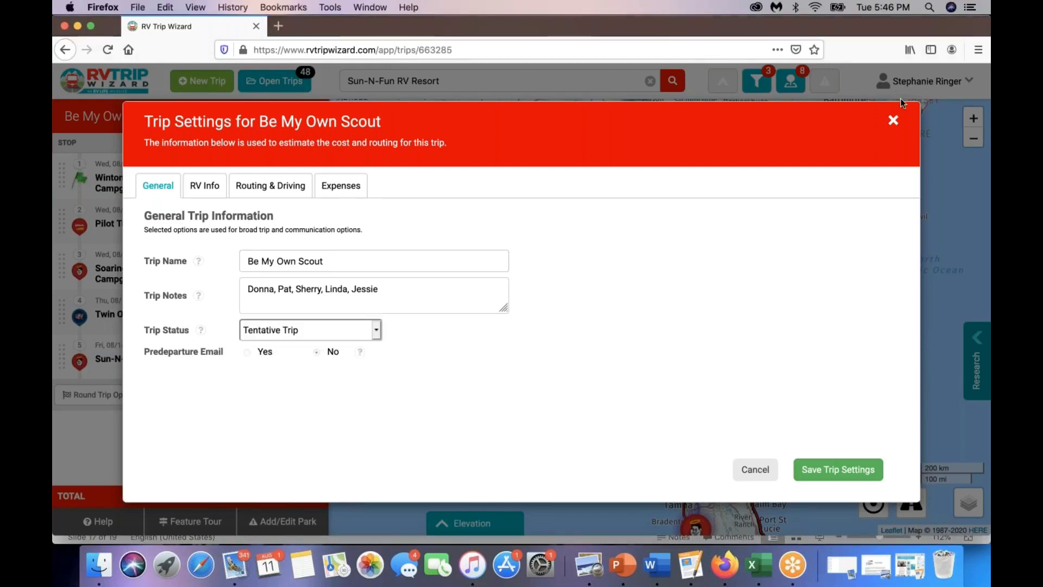
{"action": "left_click", "coordinate": [893, 120]}
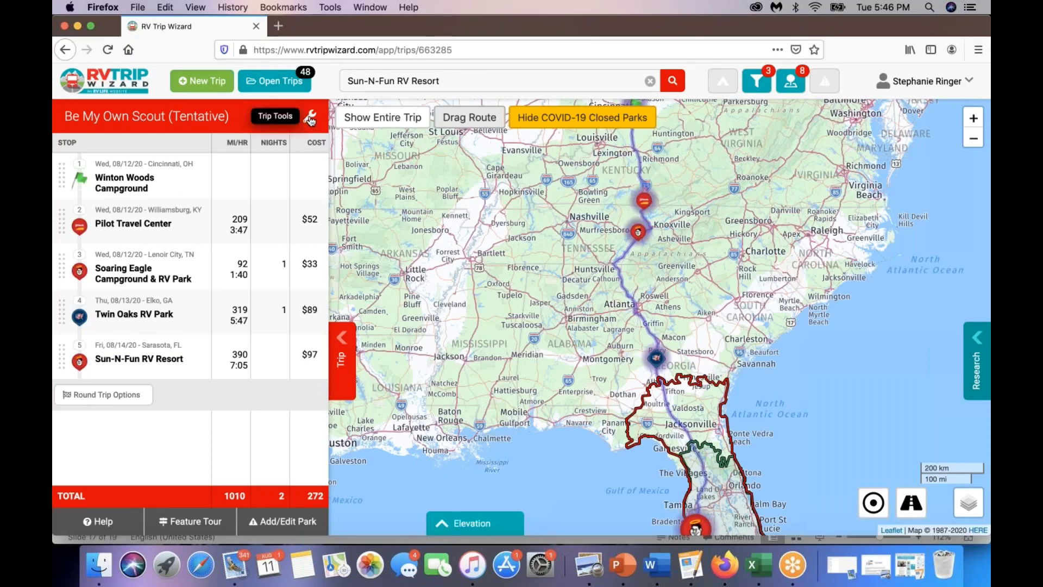
- Set the Be My Own Scout trip's status to Active and save the trip settings
{"action": "left_click", "coordinate": [311, 118]}
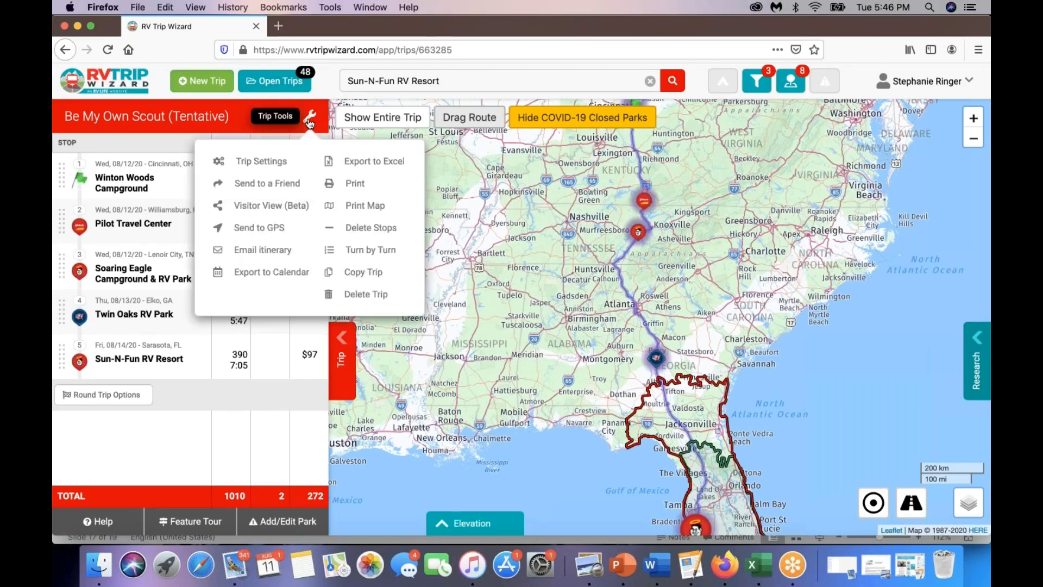
{"action": "left_click", "coordinate": [275, 161]}
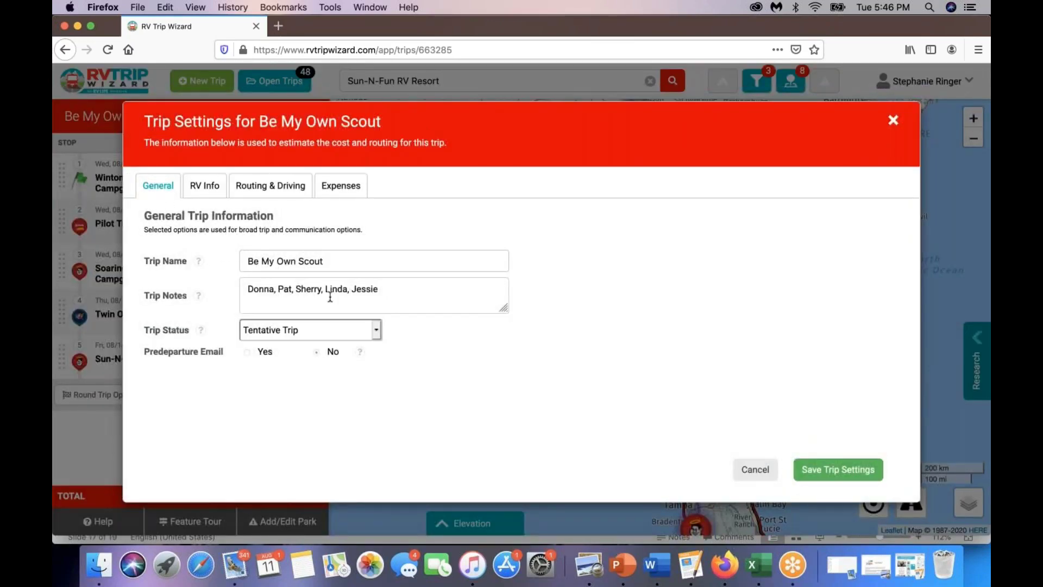
{"action": "left_click", "coordinate": [378, 333]}
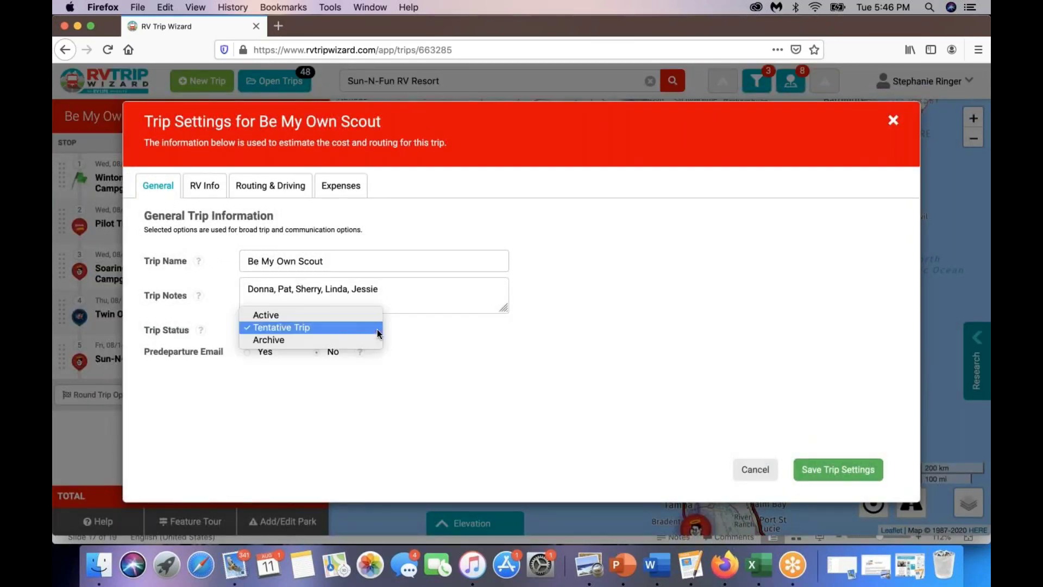
{"action": "left_click", "coordinate": [267, 316]}
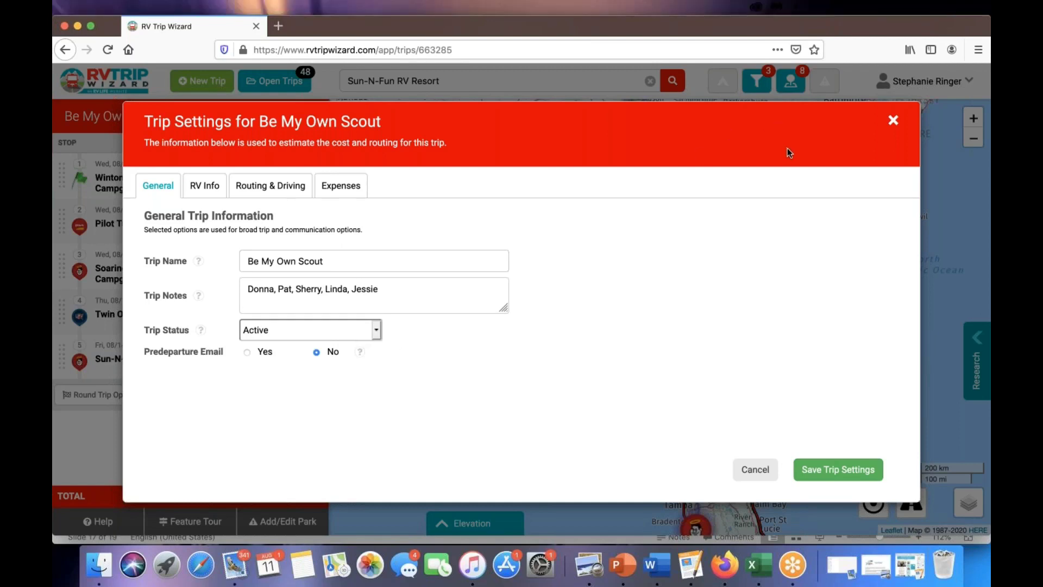
{"action": "left_click", "coordinate": [839, 472]}
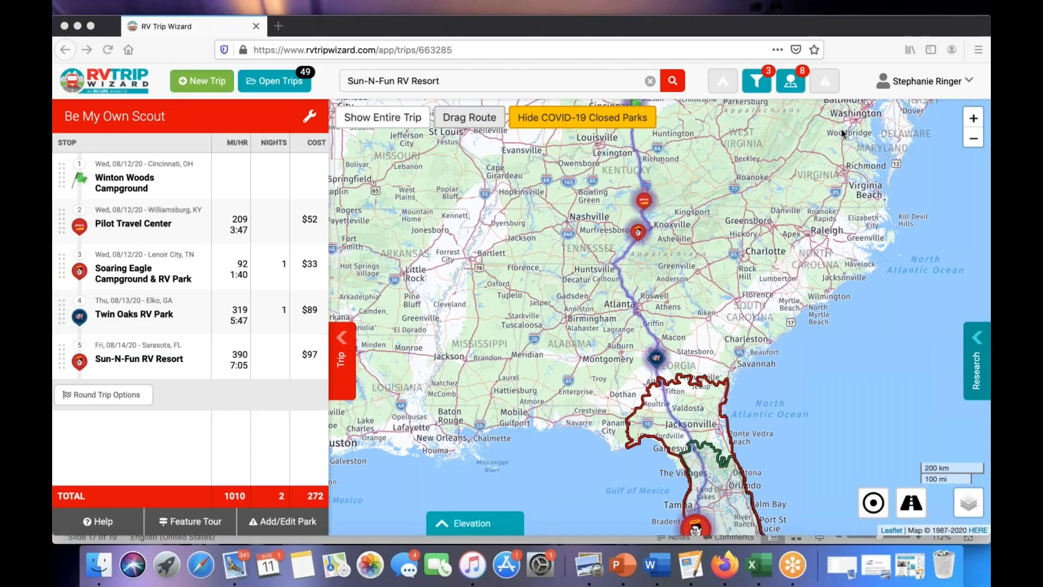
- Switch to PowerPoint and show the "Q & A" slide of the Being Your Own Scout presentation
{"action": "left_click", "coordinate": [623, 565]}
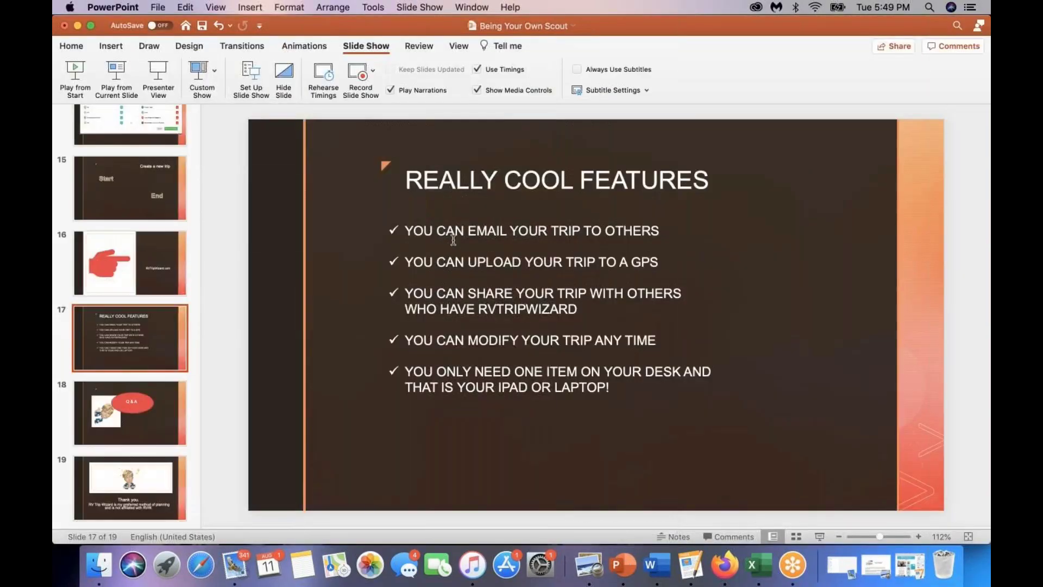
{"action": "left_click", "coordinate": [145, 413]}
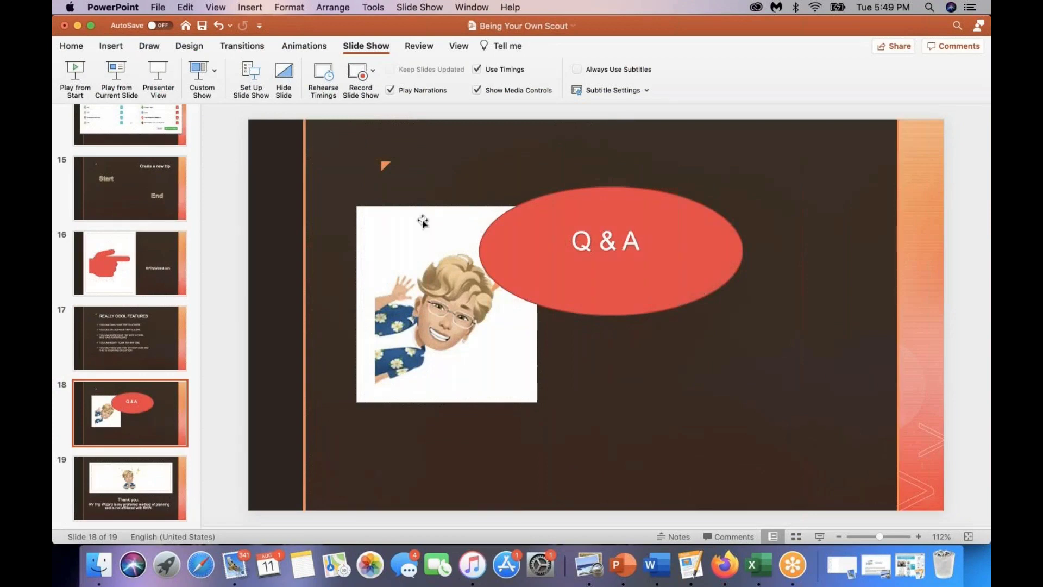
{"action": "left_click", "coordinate": [792, 128]}
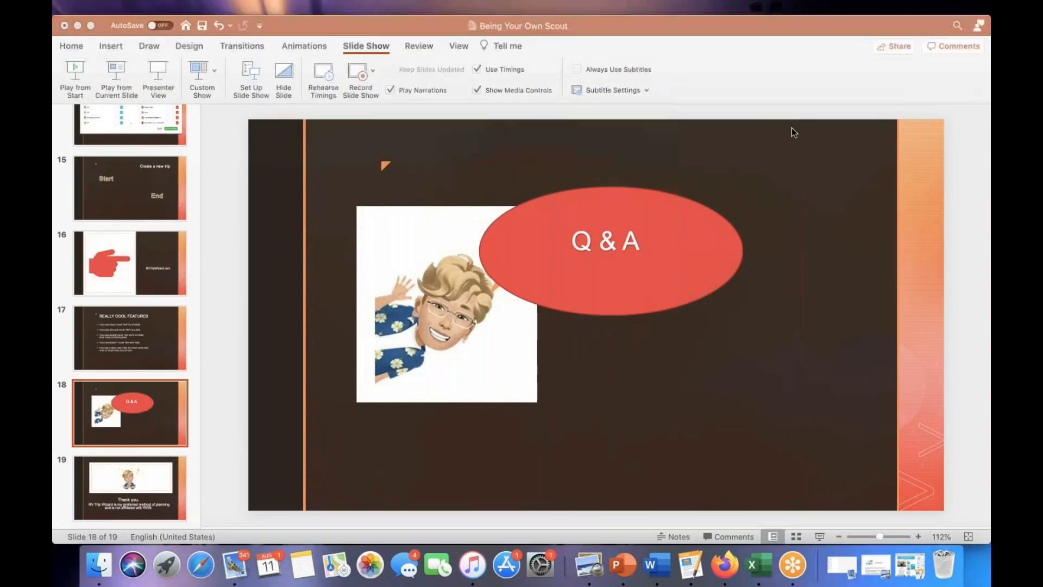